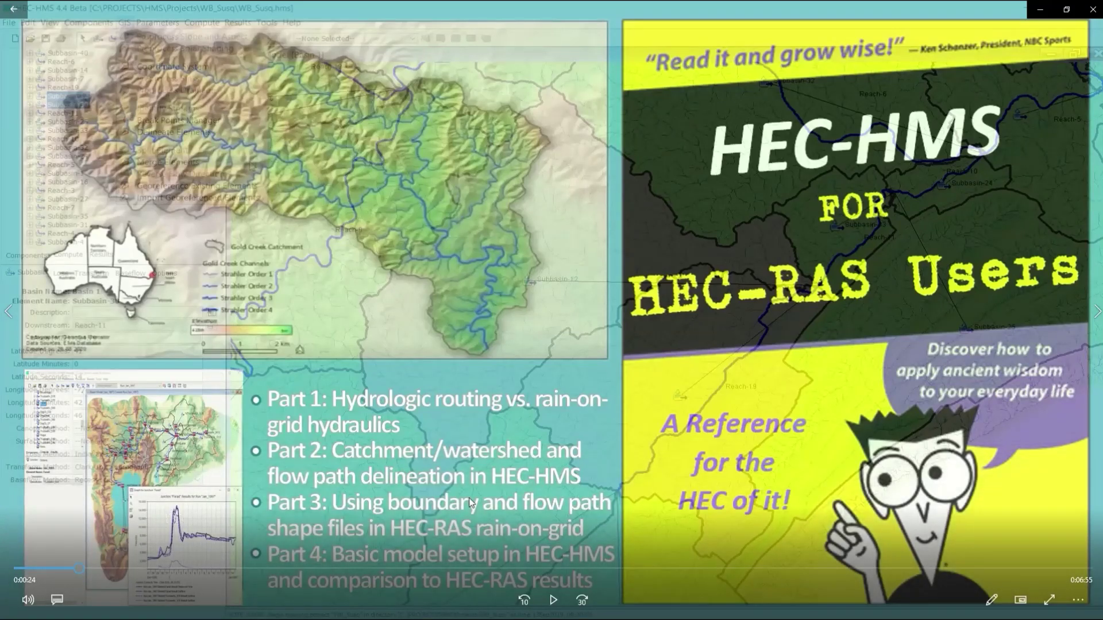
Step: Open the options menu for the downloaded HEC-HMS_49_Setup.exe installer in Chrome
{"action": "key", "text": "Right"}
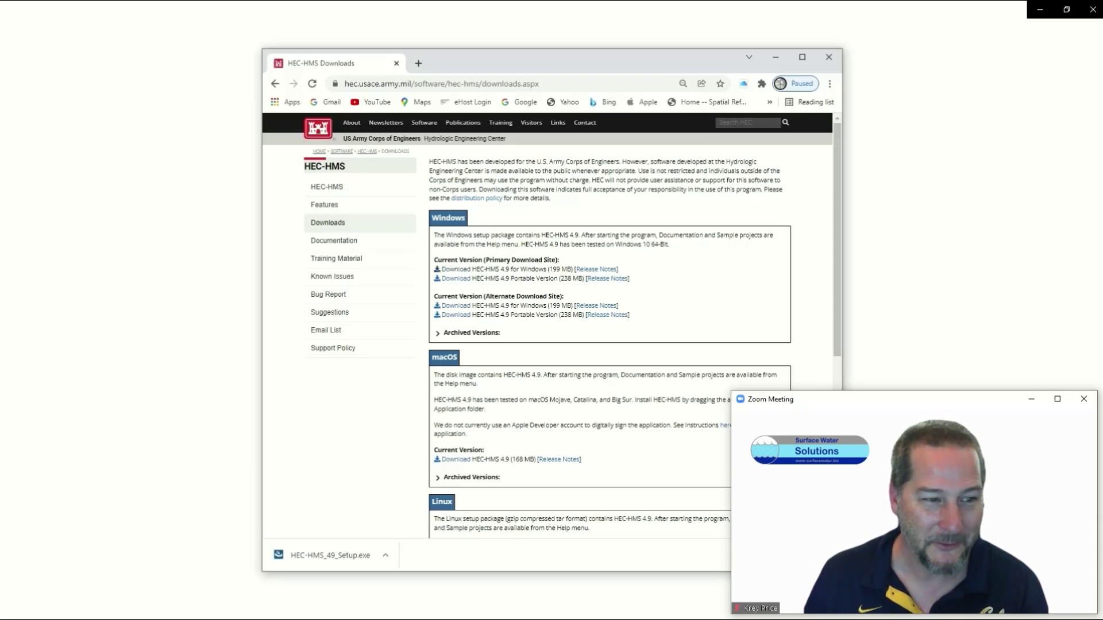
{"action": "left_click", "coordinate": [381, 559]}
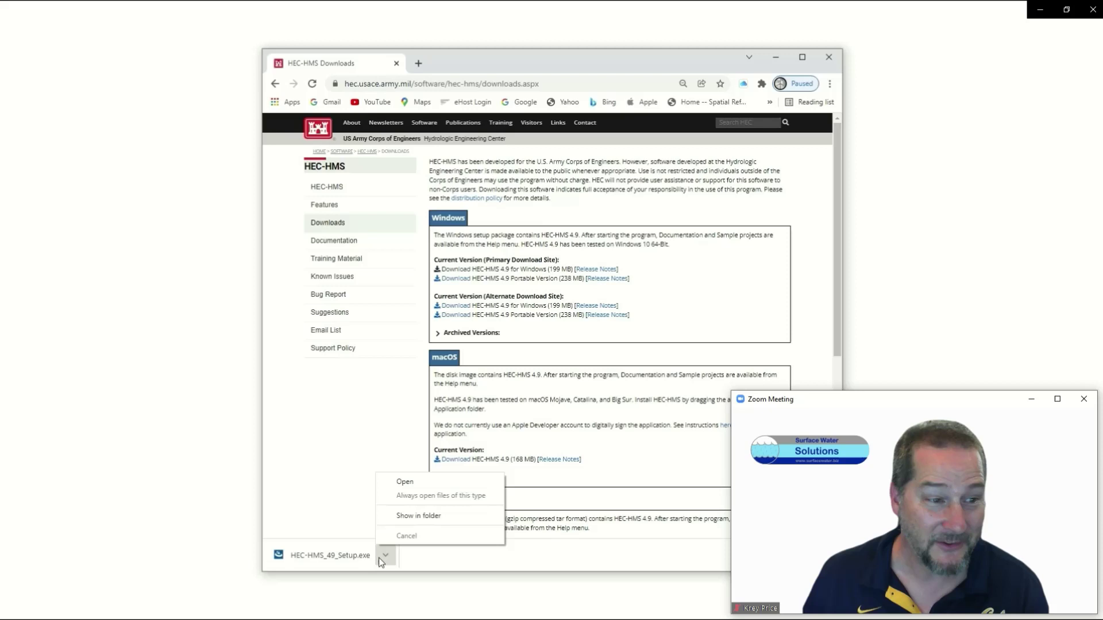
Step: Run HEC-HMS_49_Setup.exe from its folder and get past the installer's welcome page
{"action": "left_click", "coordinate": [413, 519]}
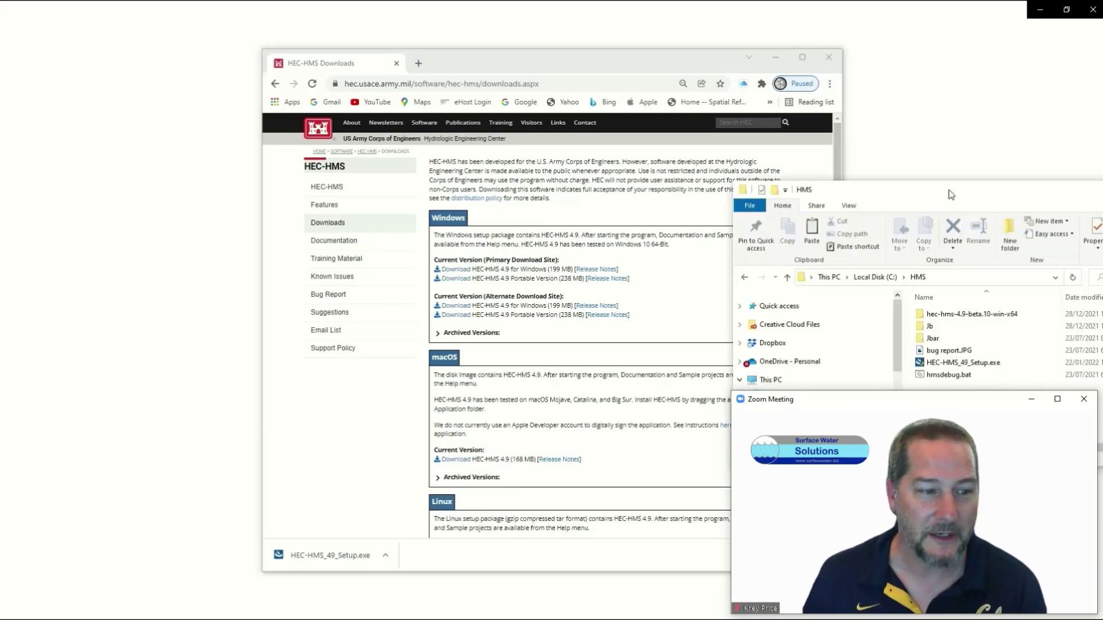
{"action": "left_click_drag", "start_coordinate": [951, 194], "coordinate": [528, 197]}
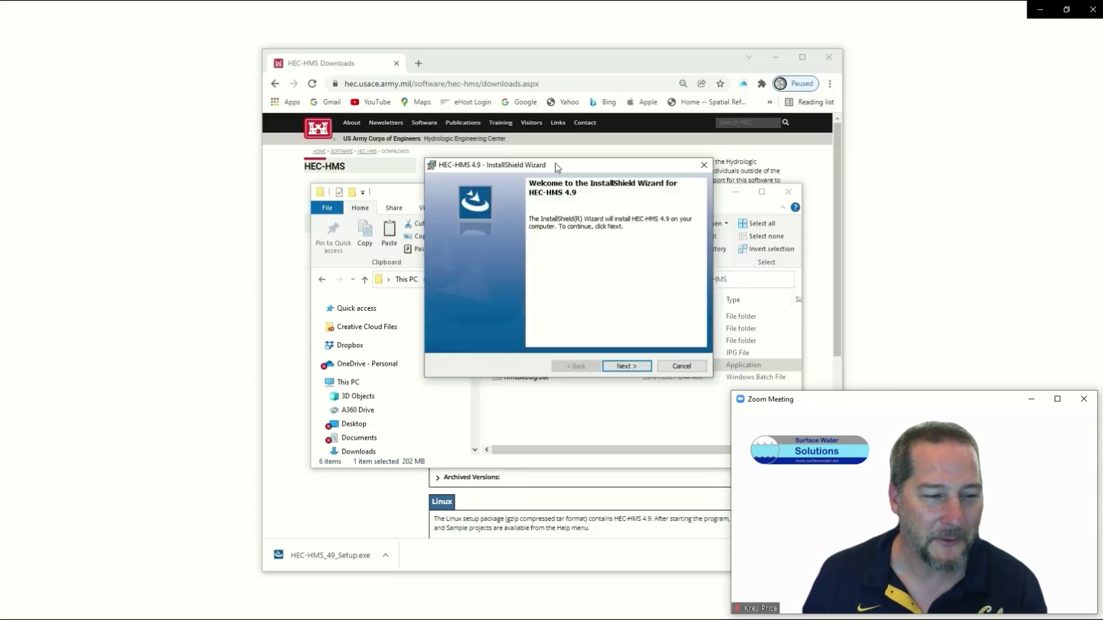
{"action": "left_click", "coordinate": [574, 425]}
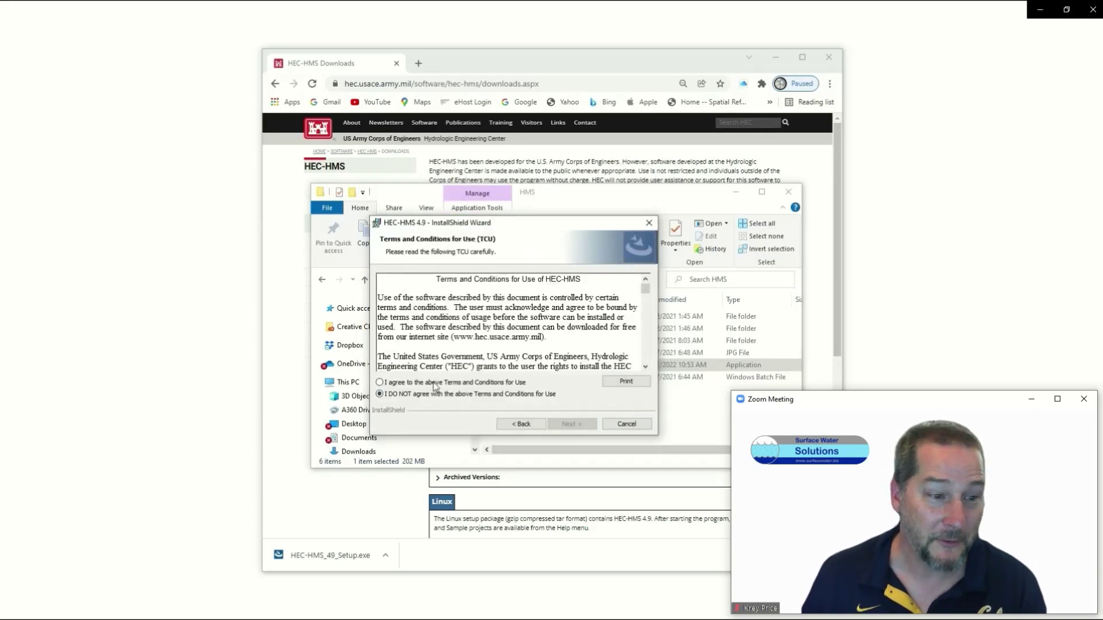
{"action": "left_click_drag", "start_coordinate": [645, 289], "coordinate": [647, 367]}
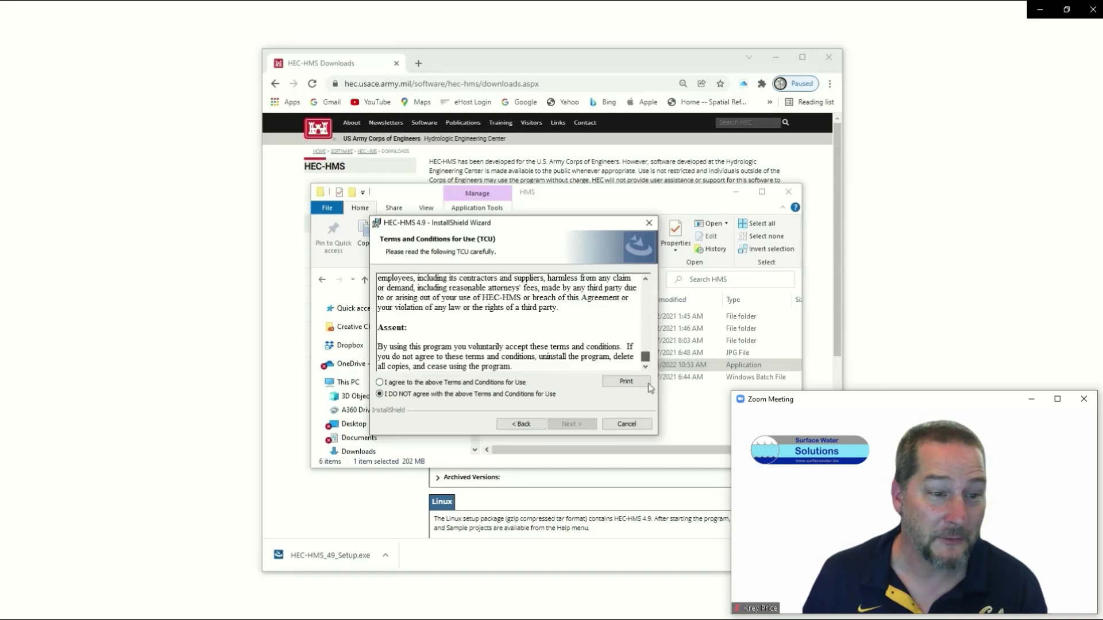
Step: Accept the terms and install HEC-HMS 4.9 to the default folder without a desktop shortcut
{"action": "left_click", "coordinate": [396, 385]}
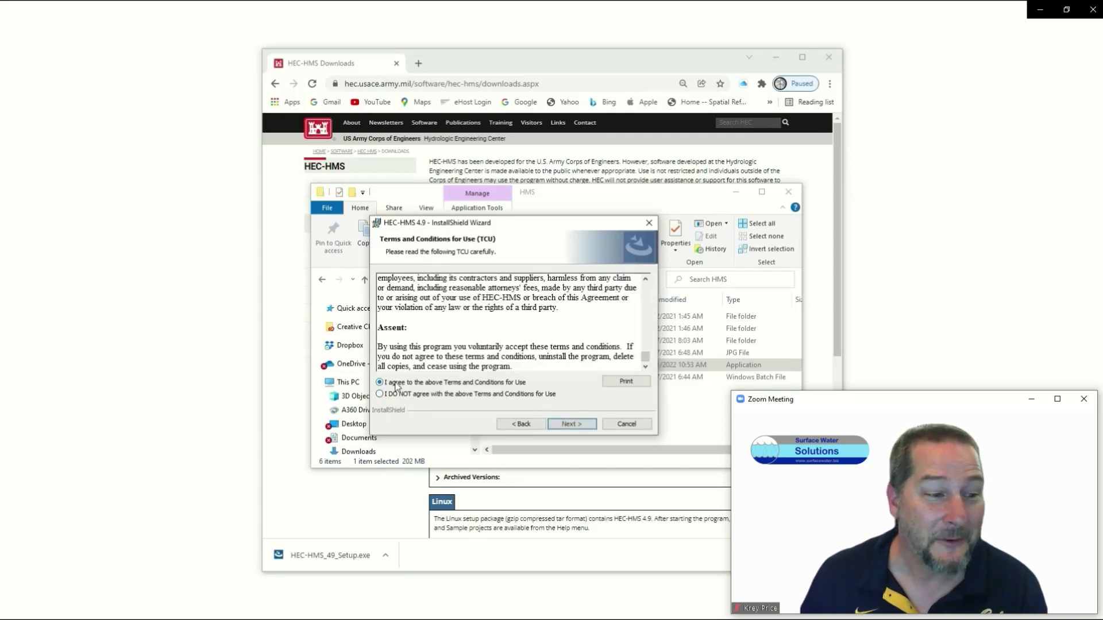
{"action": "left_click", "coordinate": [568, 425]}
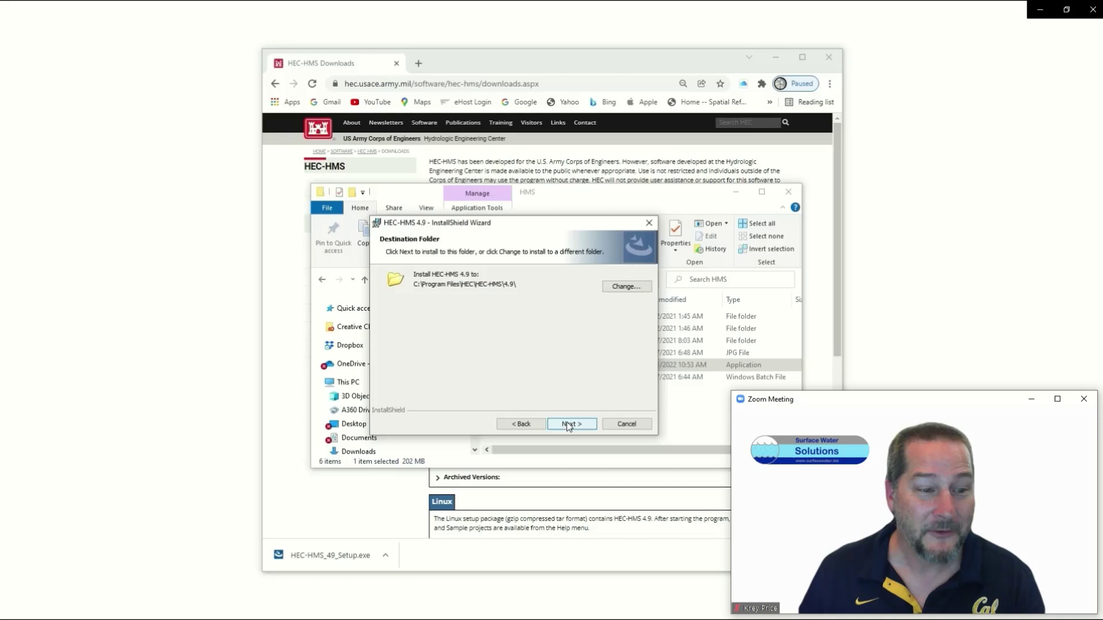
{"action": "left_click", "coordinate": [567, 423]}
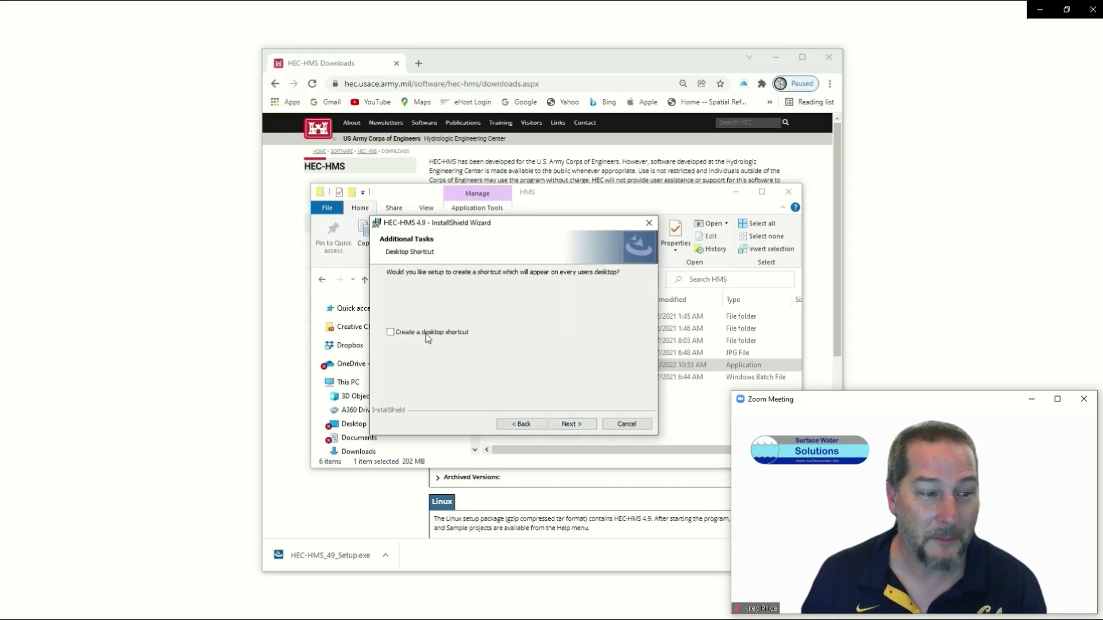
{"action": "left_click", "coordinate": [571, 425]}
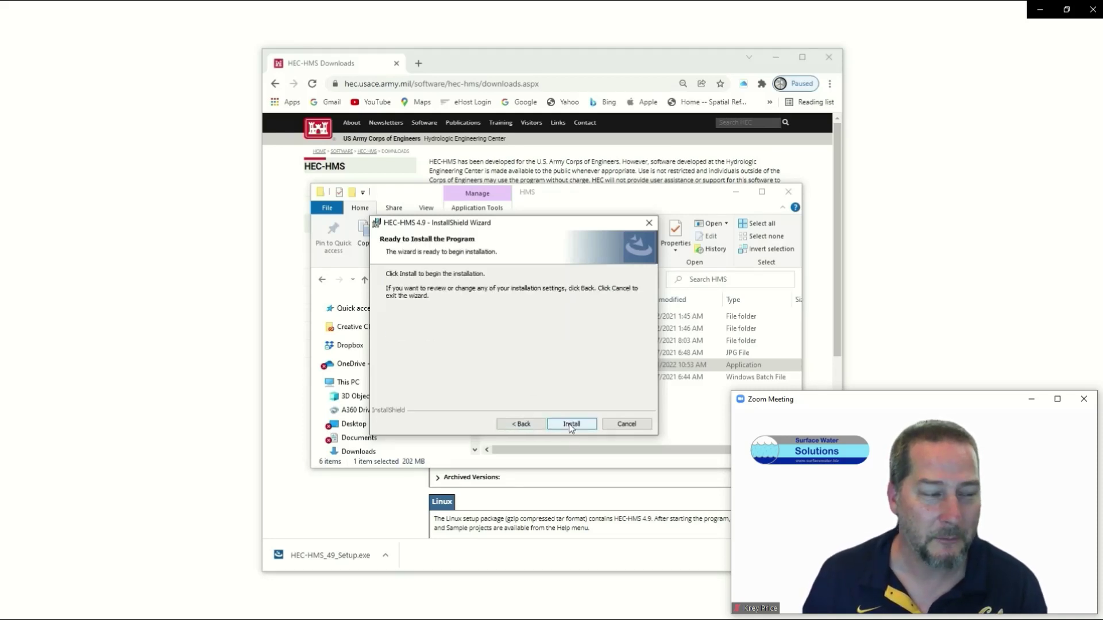
{"action": "left_click", "coordinate": [571, 424]}
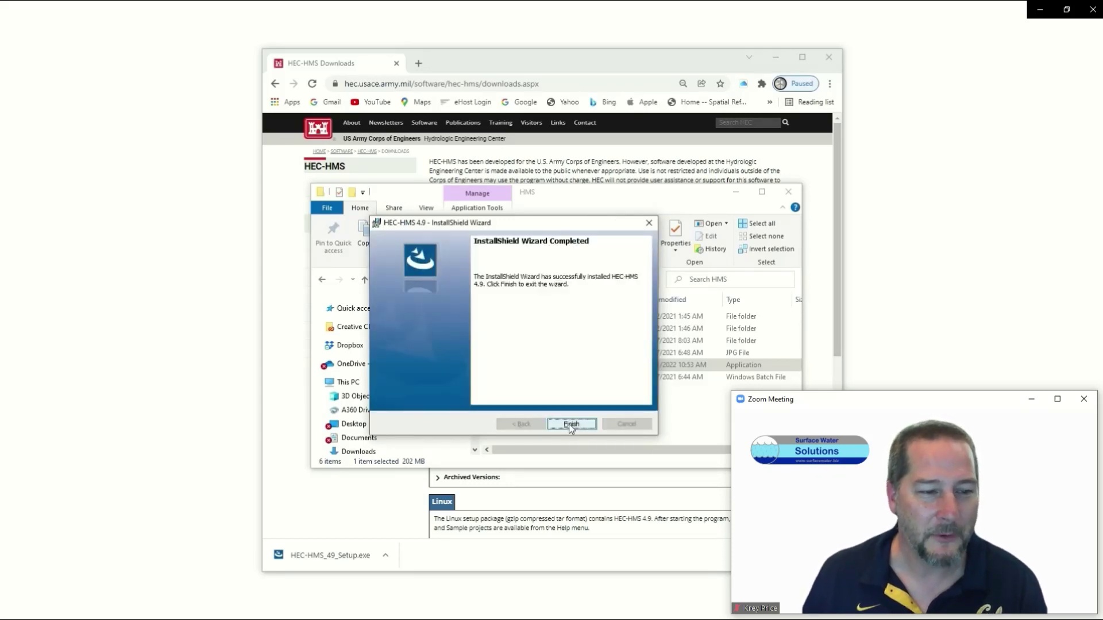
{"action": "left_click", "coordinate": [571, 424]}
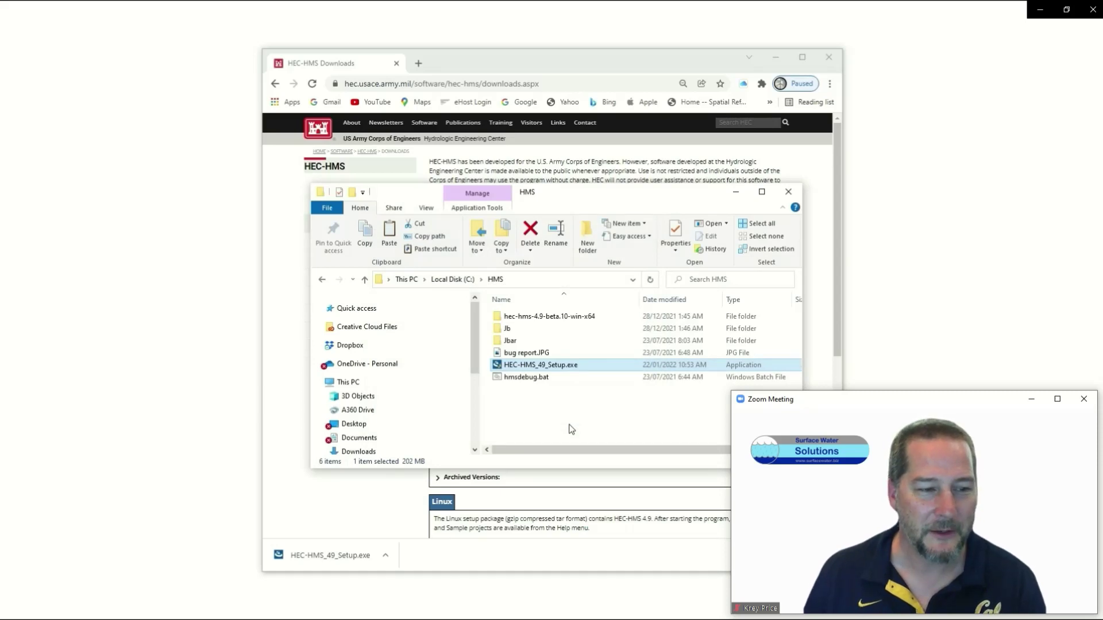
Step: Start HEC-HMS 4.9 from the Start menu's Recently added list and move the Terrain folder aside
{"action": "key", "text": "super"}
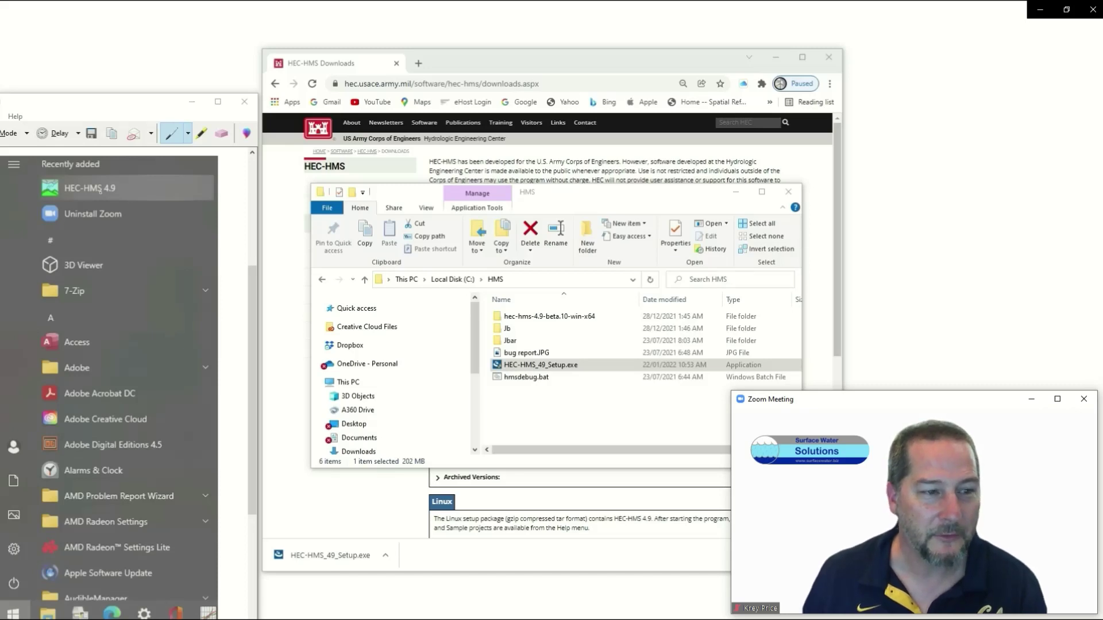
{"action": "left_click", "coordinate": [92, 188]}
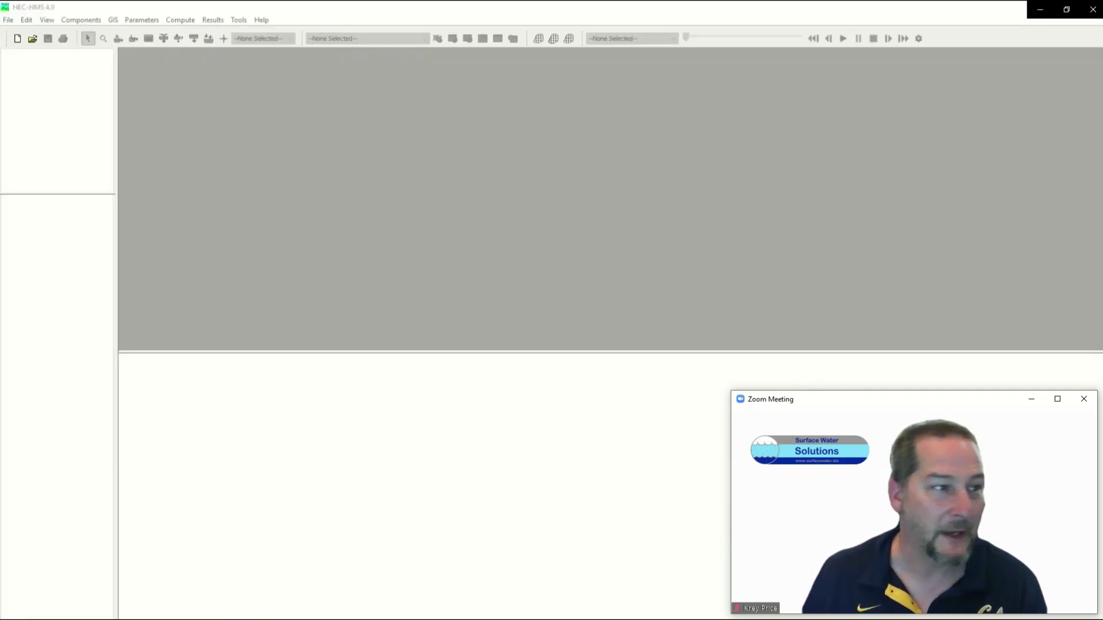
{"action": "key", "text": "alt+Tab"}
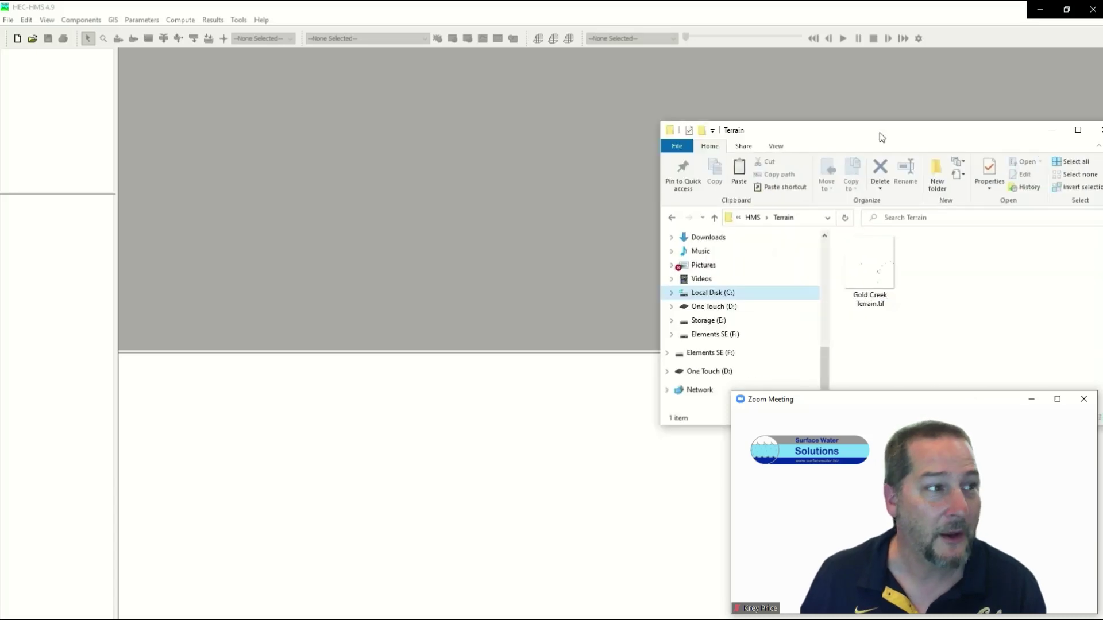
{"action": "left_click_drag", "start_coordinate": [880, 133], "coordinate": [505, 158]}
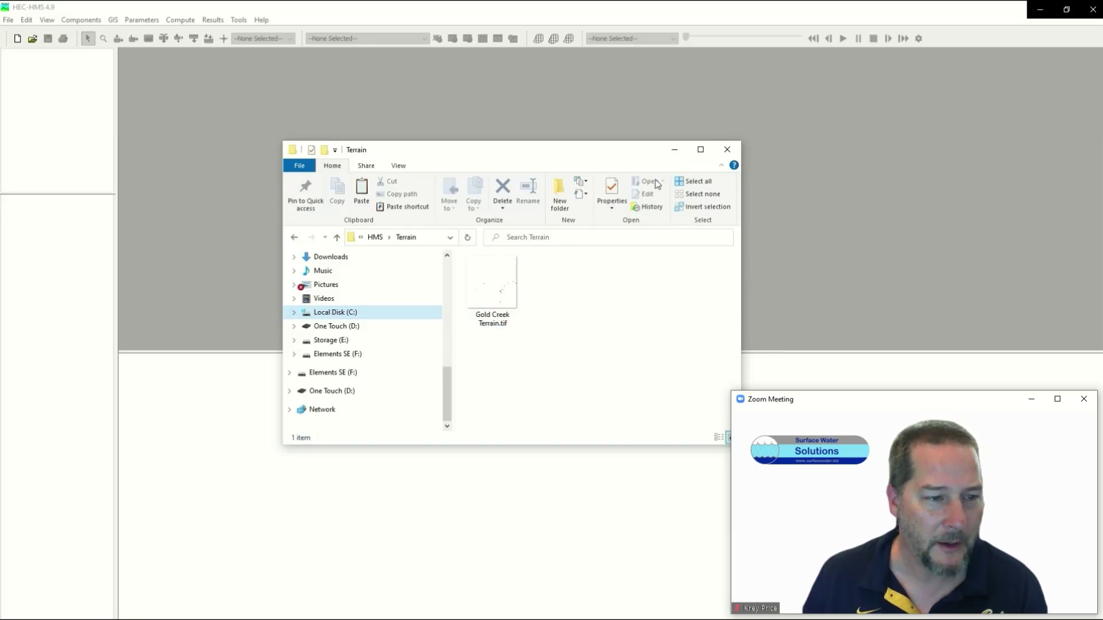
{"action": "left_click_drag", "start_coordinate": [597, 151], "coordinate": [1102, 167]}
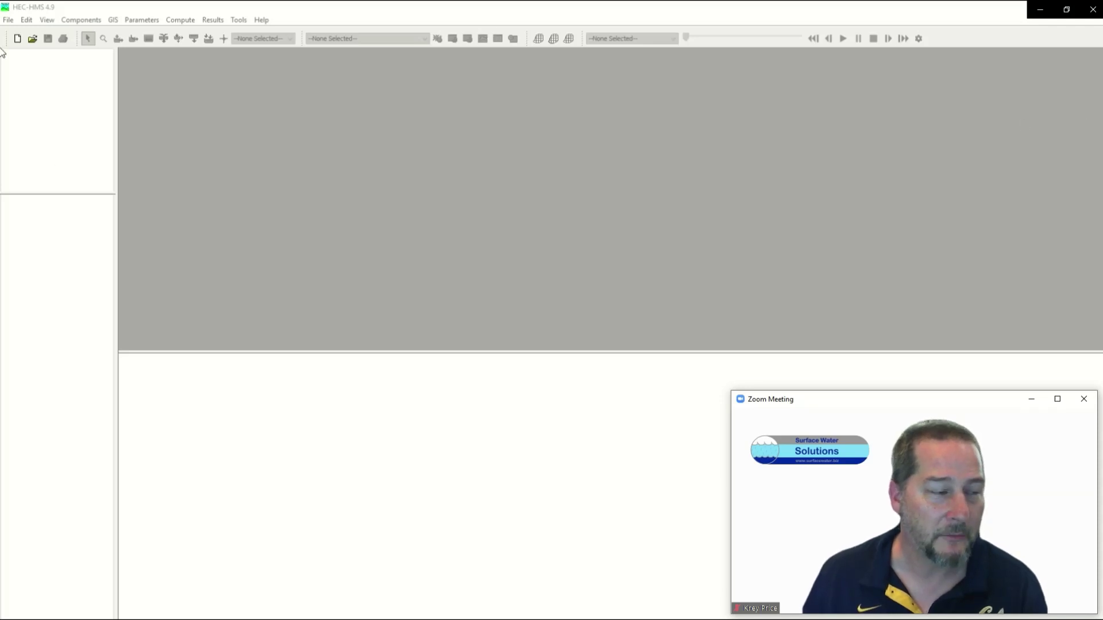
Step: Set Metric as the default unit system in Program Settings and save
{"action": "left_click", "coordinate": [235, 23]}
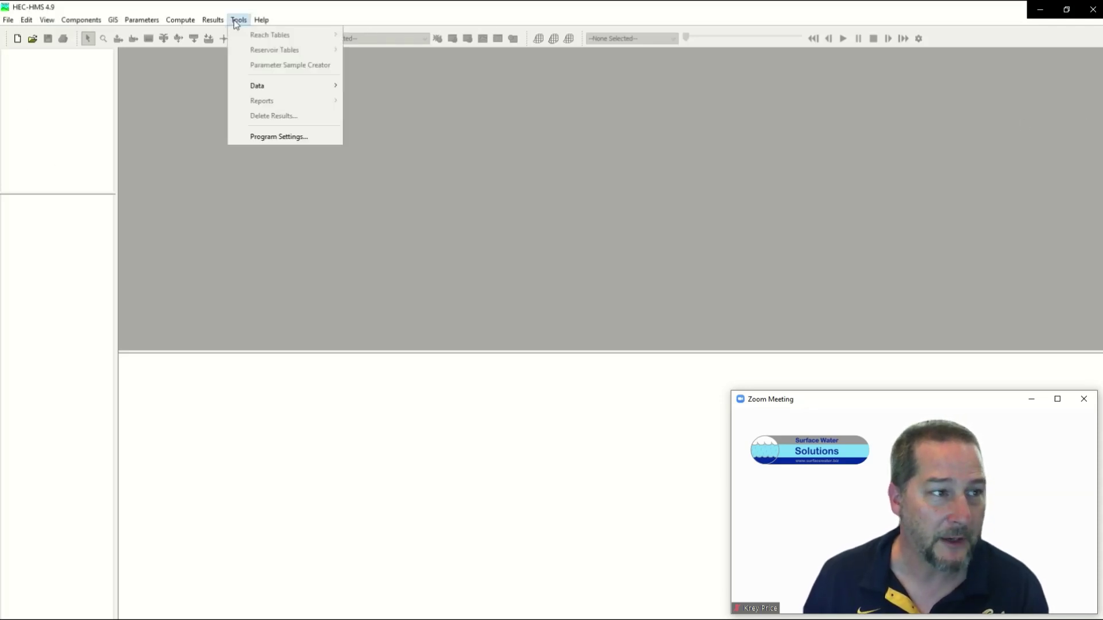
{"action": "left_click", "coordinate": [262, 137]}
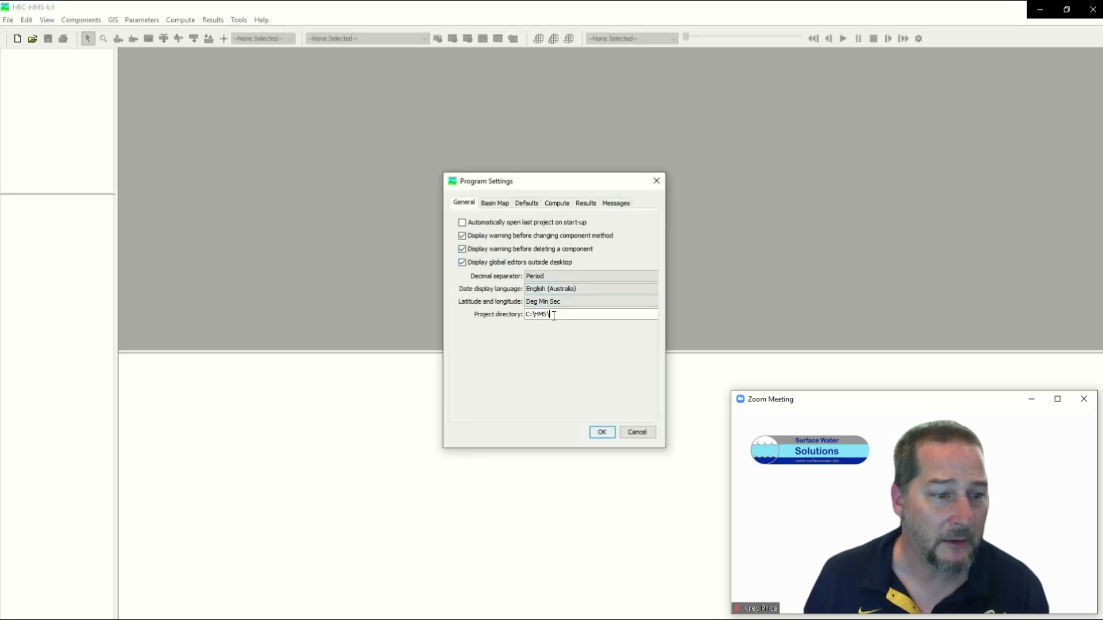
{"action": "left_click", "coordinate": [501, 206]}
{"action": "left_click", "coordinate": [525, 205]}
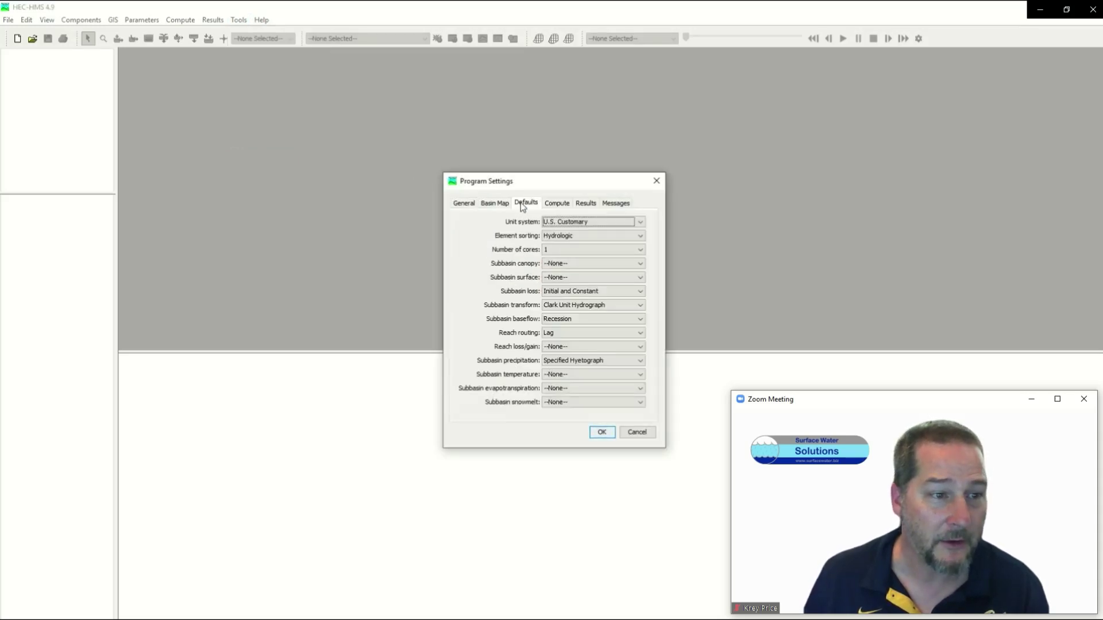
{"action": "left_click", "coordinate": [640, 224]}
{"action": "left_click", "coordinate": [603, 232]}
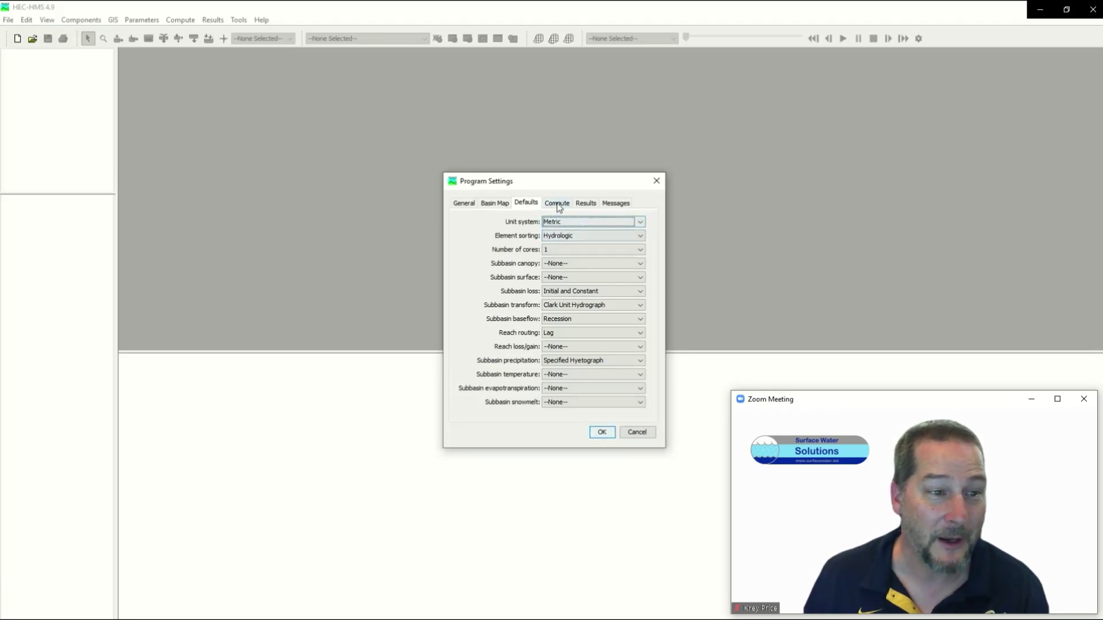
{"action": "left_click", "coordinate": [559, 205]}
{"action": "left_click", "coordinate": [584, 206]}
{"action": "left_click", "coordinate": [611, 206]}
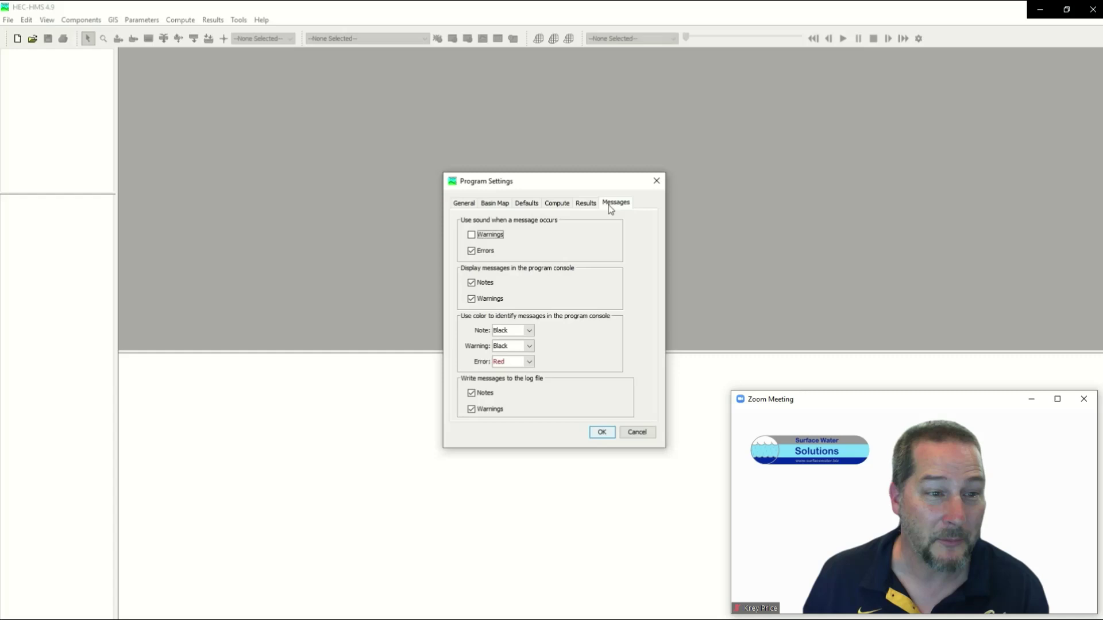
{"action": "left_click", "coordinate": [601, 431]}
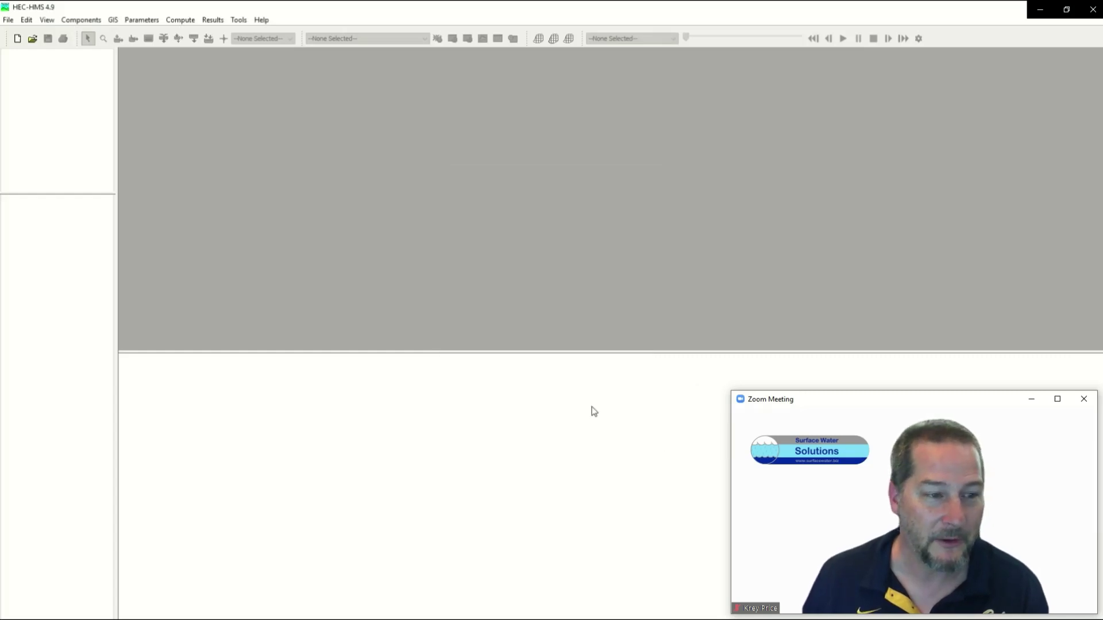
Step: Create a new project named Gold with description Gold
{"action": "left_click", "coordinate": [8, 19]}
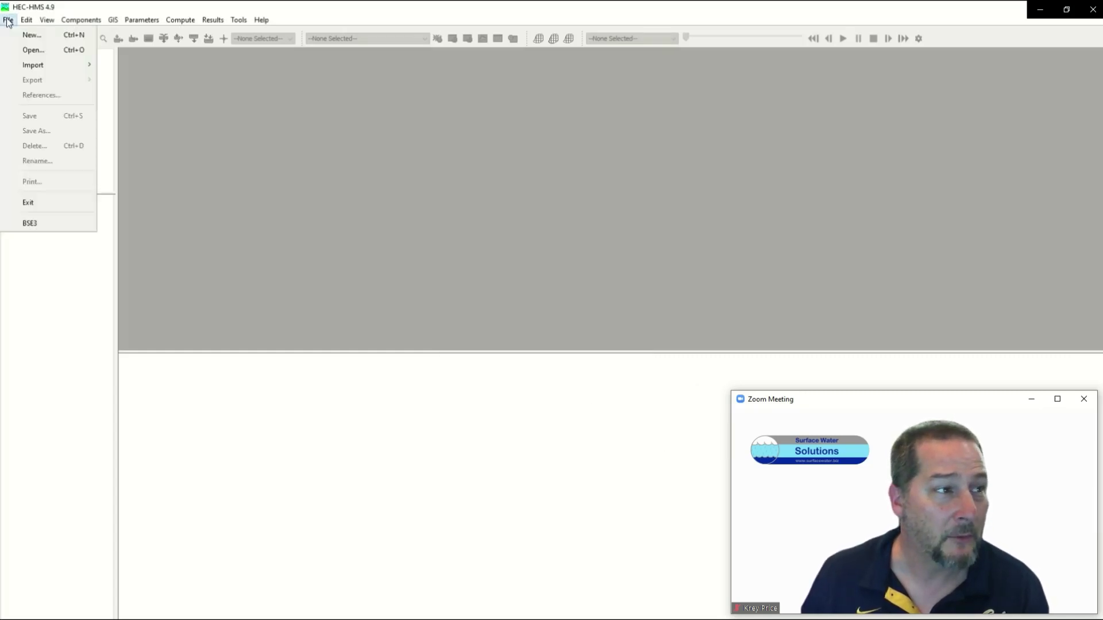
{"action": "left_click", "coordinate": [23, 36]}
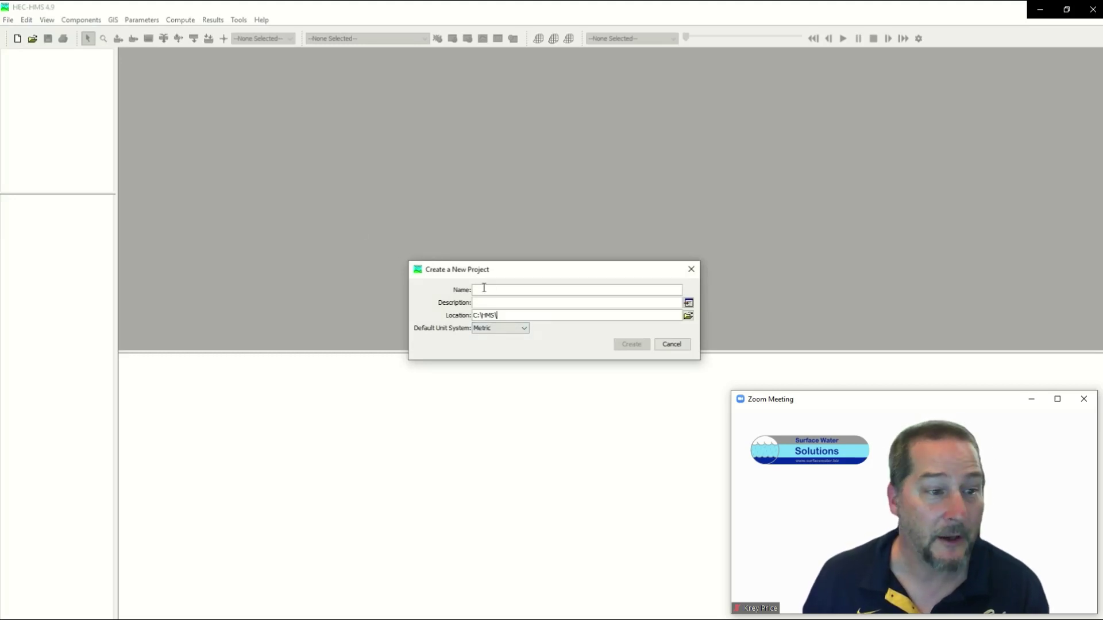
{"action": "type", "text": "Gold"}
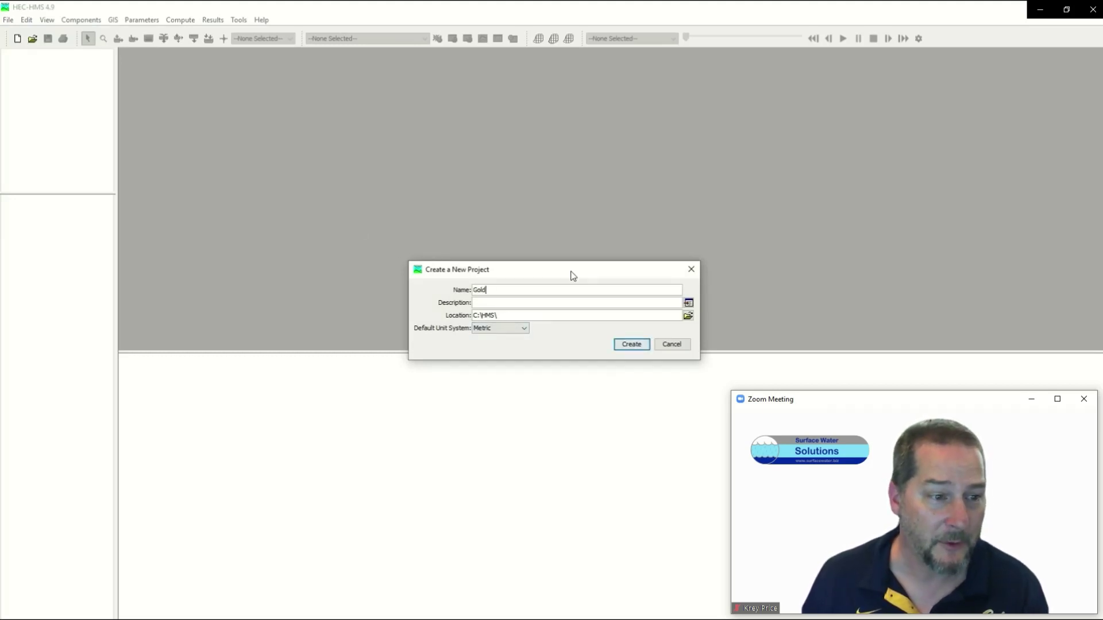
{"action": "key", "text": "Tab"}
{"action": "type", "text": "Gold"}
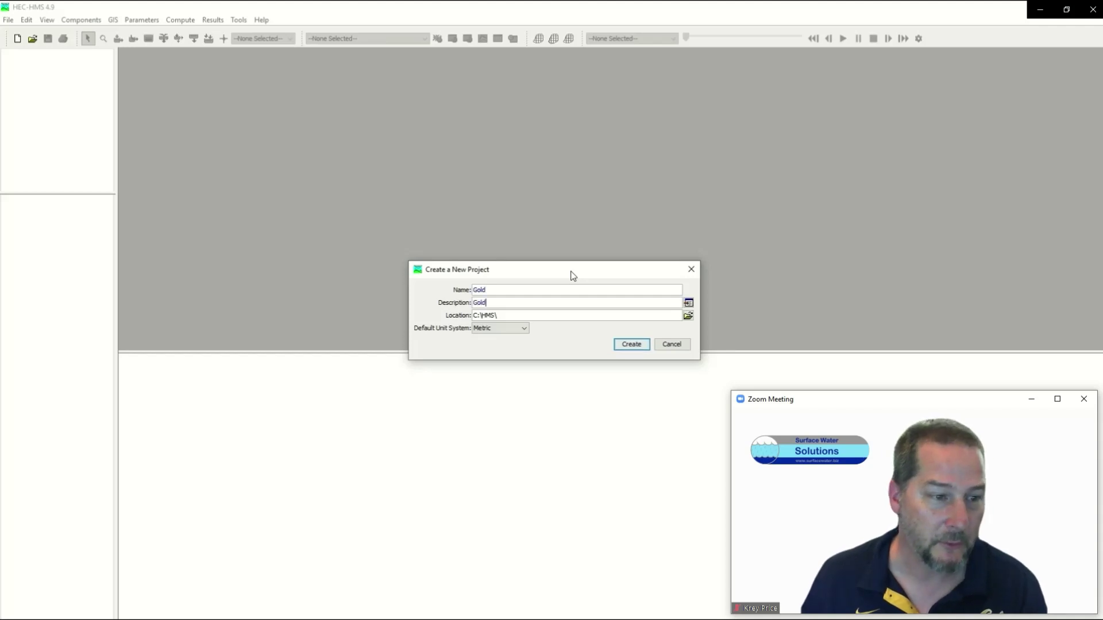
{"action": "left_click", "coordinate": [631, 346]}
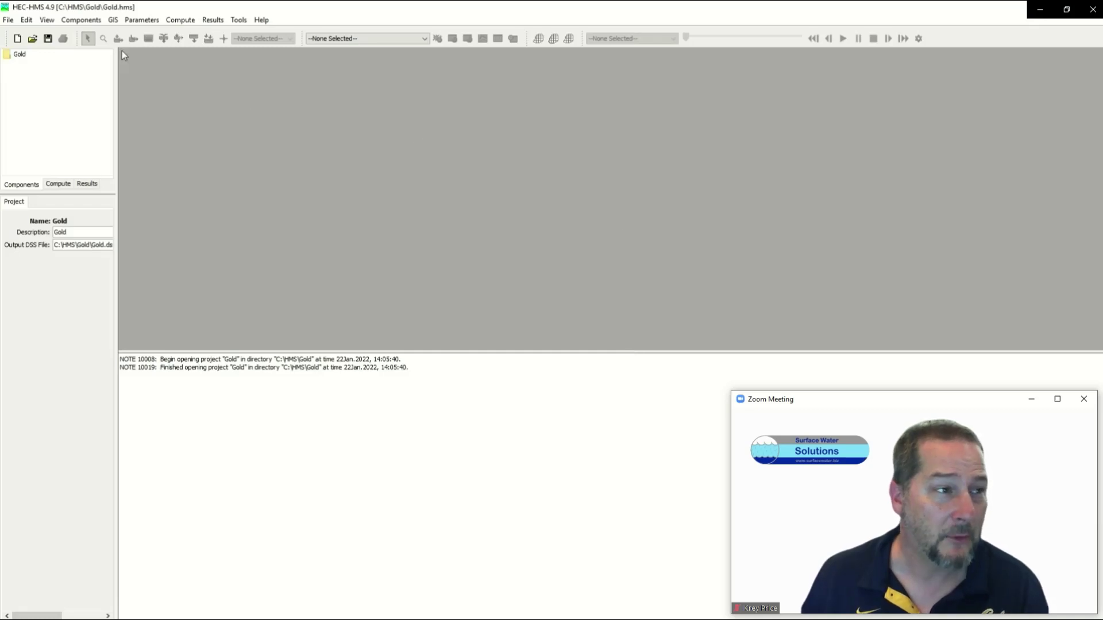
Step: Create a basin model named Gold with description Gold
{"action": "left_click", "coordinate": [83, 24]}
{"action": "mouse_move", "coordinate": [92, 35]}
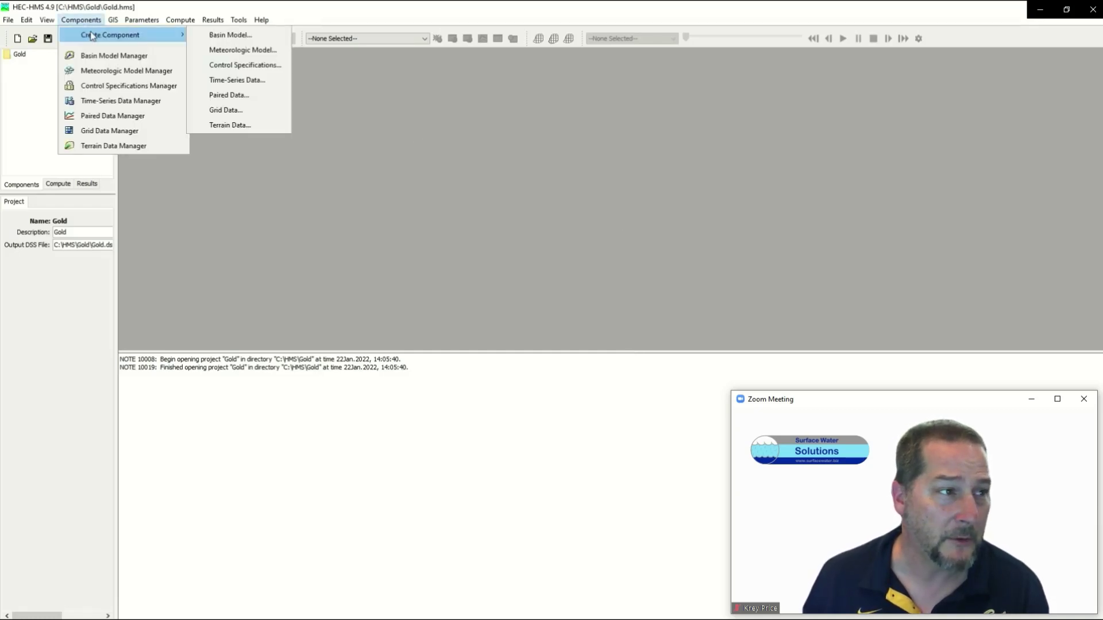
{"action": "left_click", "coordinate": [214, 38]}
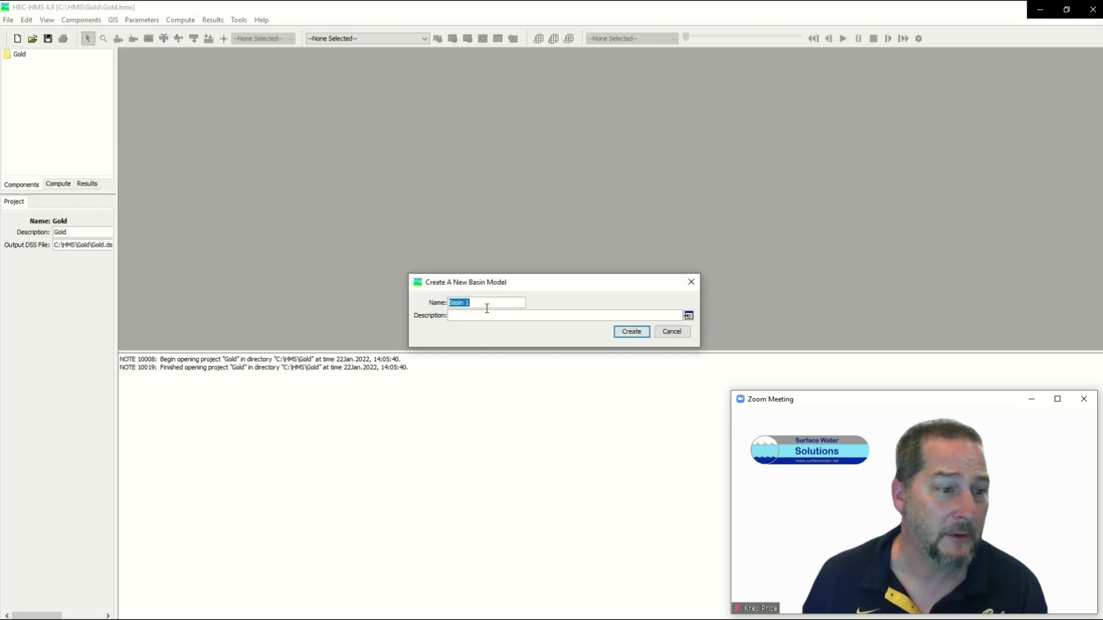
{"action": "type", "text": "Gold"}
{"action": "key", "text": "Tab"}
{"action": "type", "text": "Gold"}
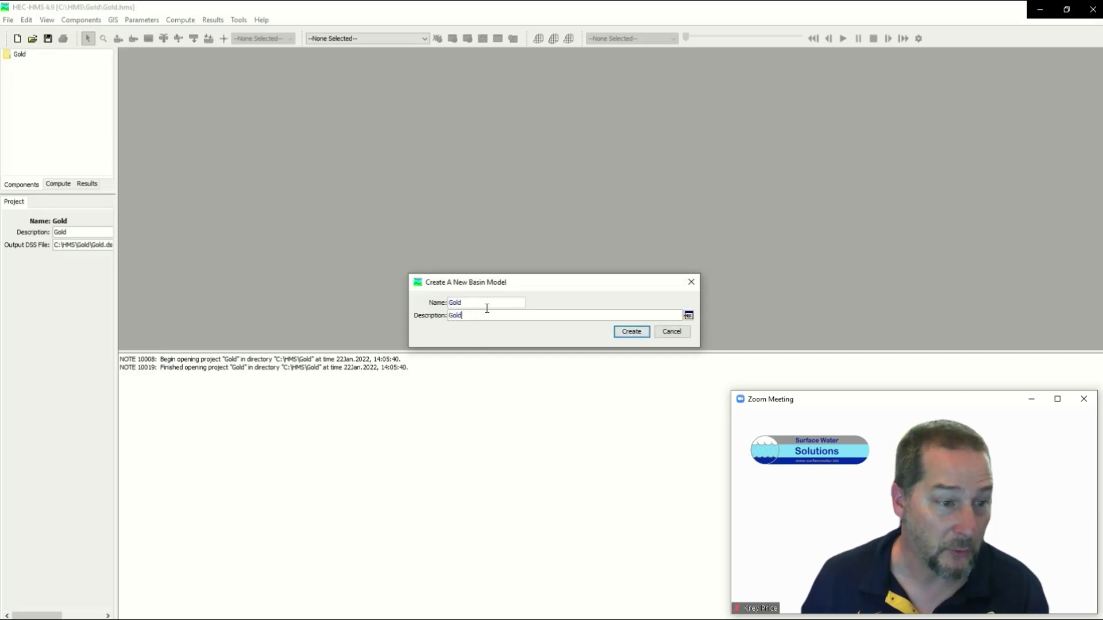
{"action": "left_click", "coordinate": [630, 334]}
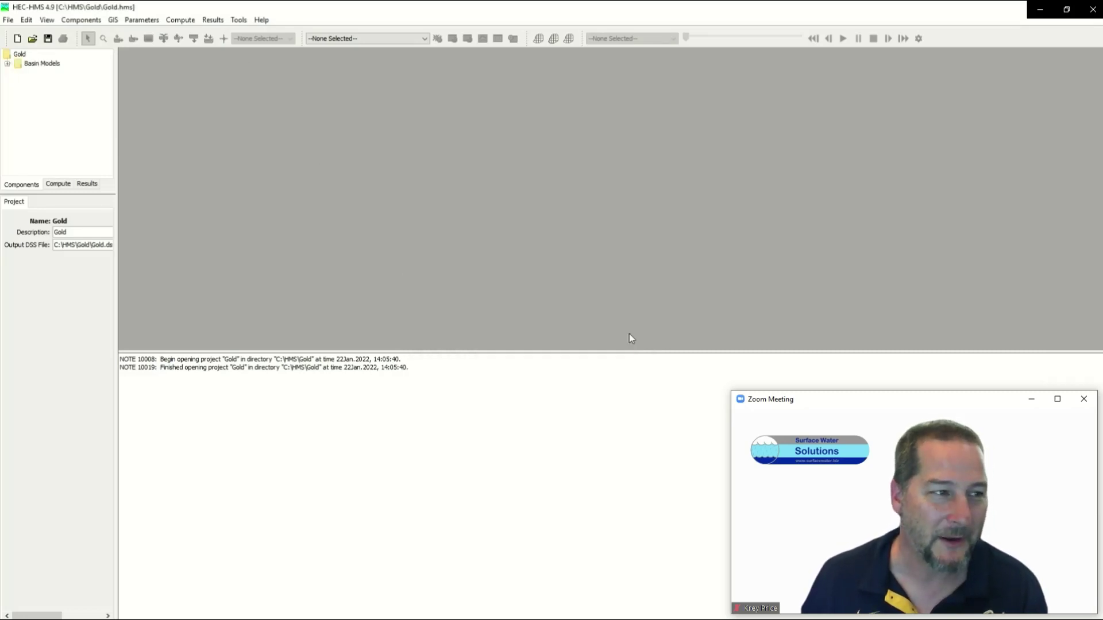
Step: Open the Gold basin model from the Basin Models list
{"action": "left_click", "coordinate": [7, 64]}
{"action": "left_click", "coordinate": [42, 73]}
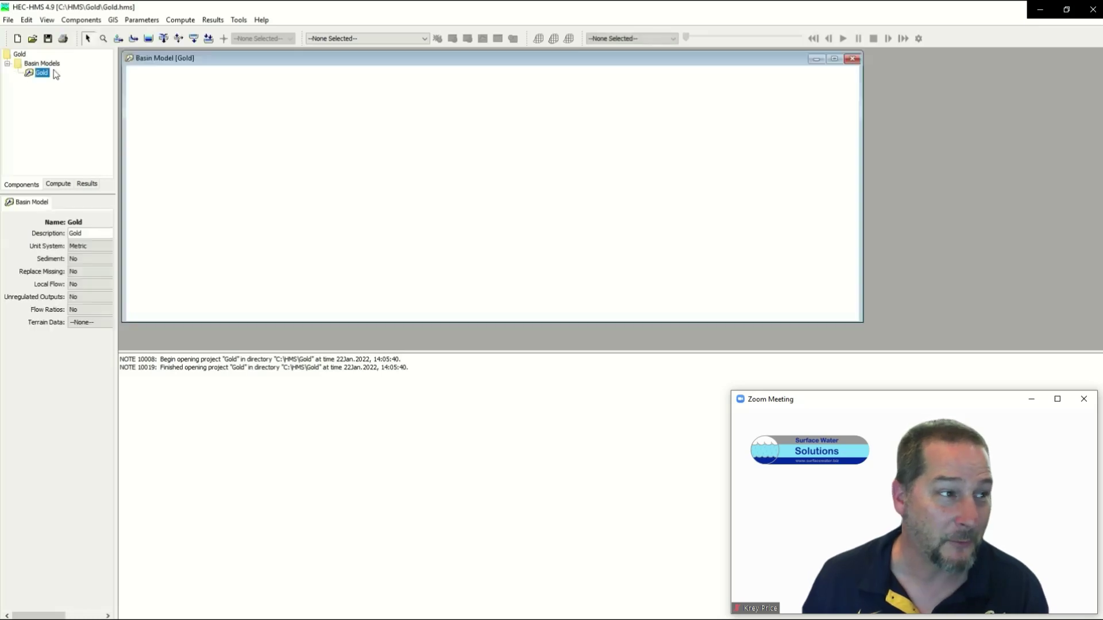
{"action": "left_click", "coordinate": [95, 22]}
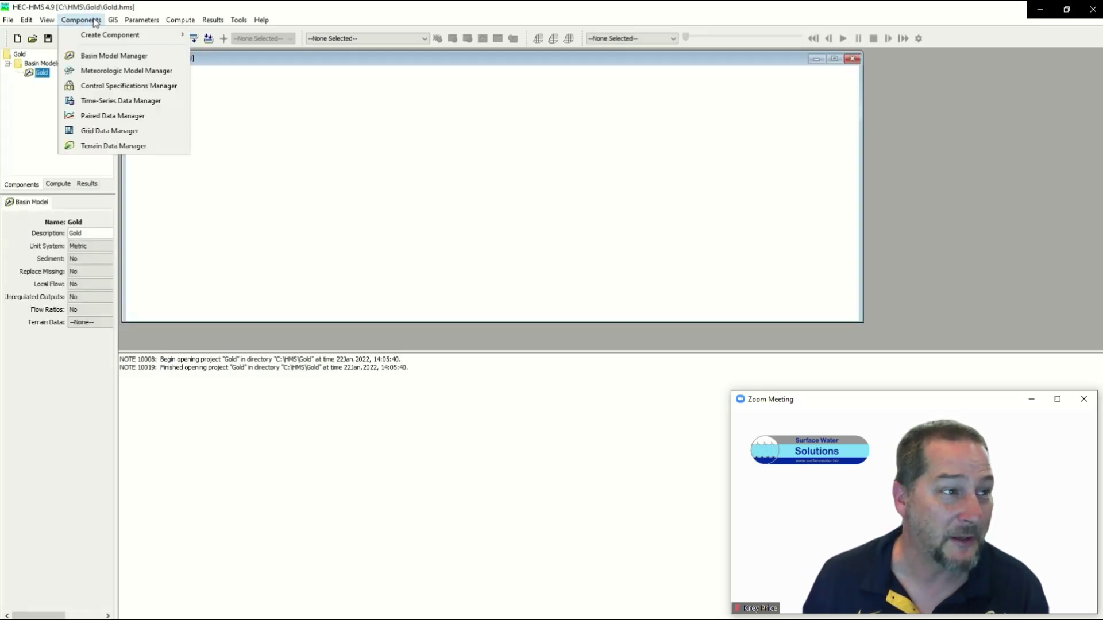
{"action": "mouse_move", "coordinate": [99, 36]}
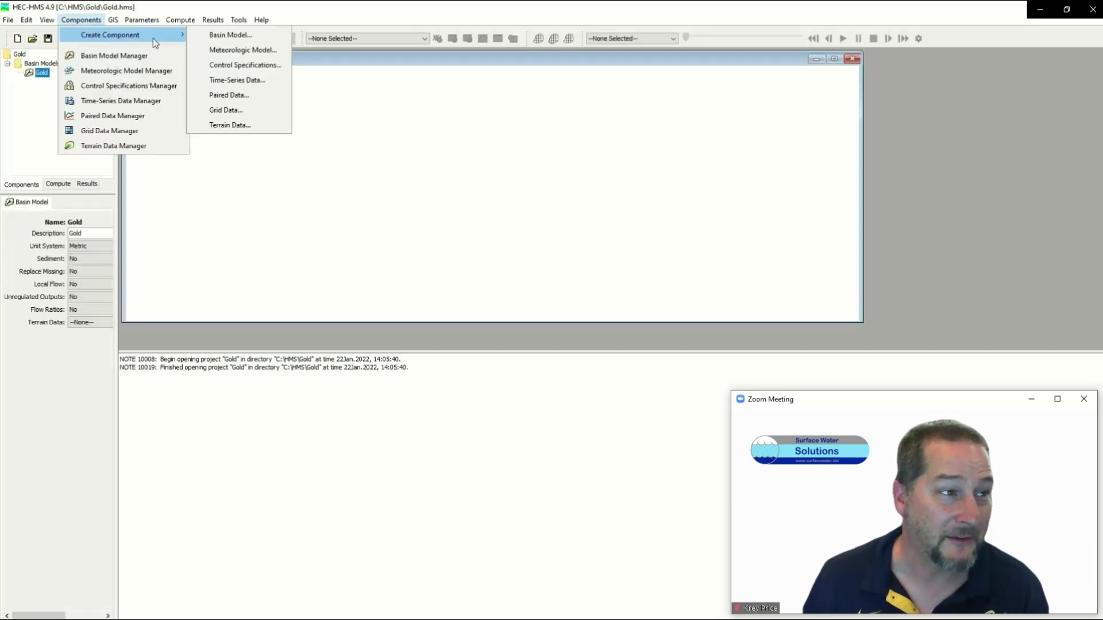
Step: Create terrain data 'Gold' from Gold Creek Terrain.tif in meters and view its properties
{"action": "left_click", "coordinate": [236, 126]}
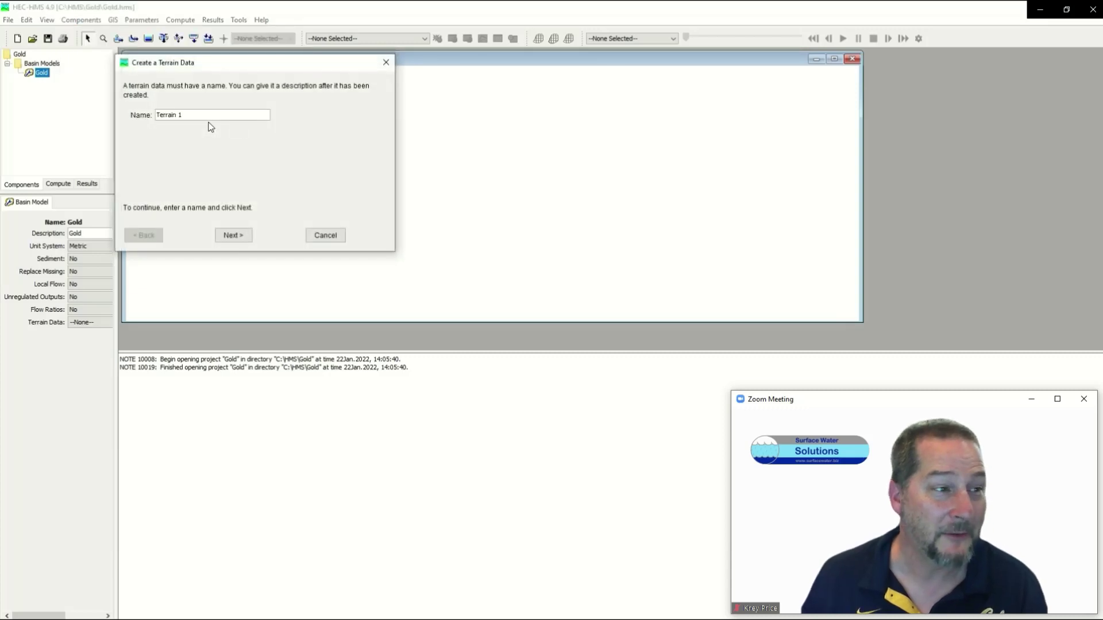
{"action": "type", "text": "Gold"}
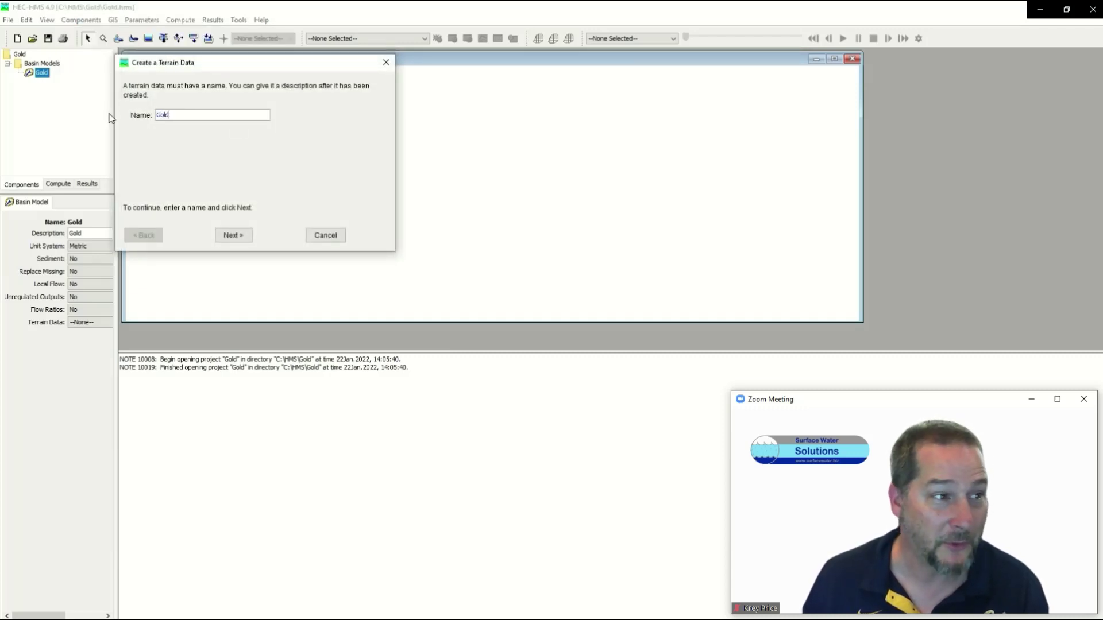
{"action": "left_click", "coordinate": [229, 237]}
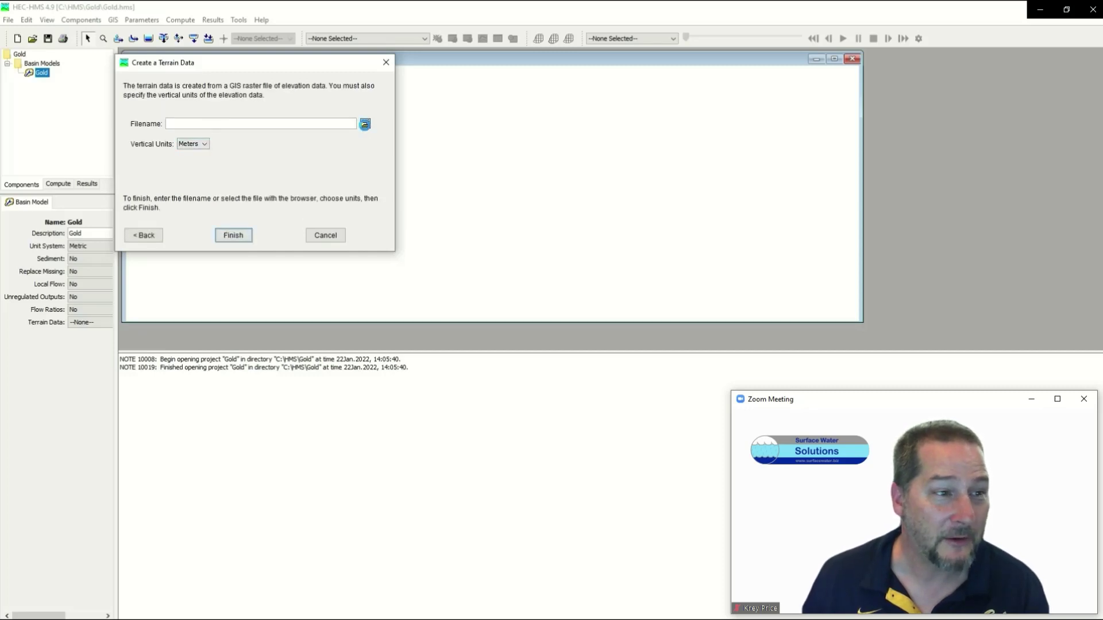
{"action": "left_click", "coordinate": [365, 124]}
{"action": "left_click_drag", "start_coordinate": [249, 40], "coordinate": [431, 145]}
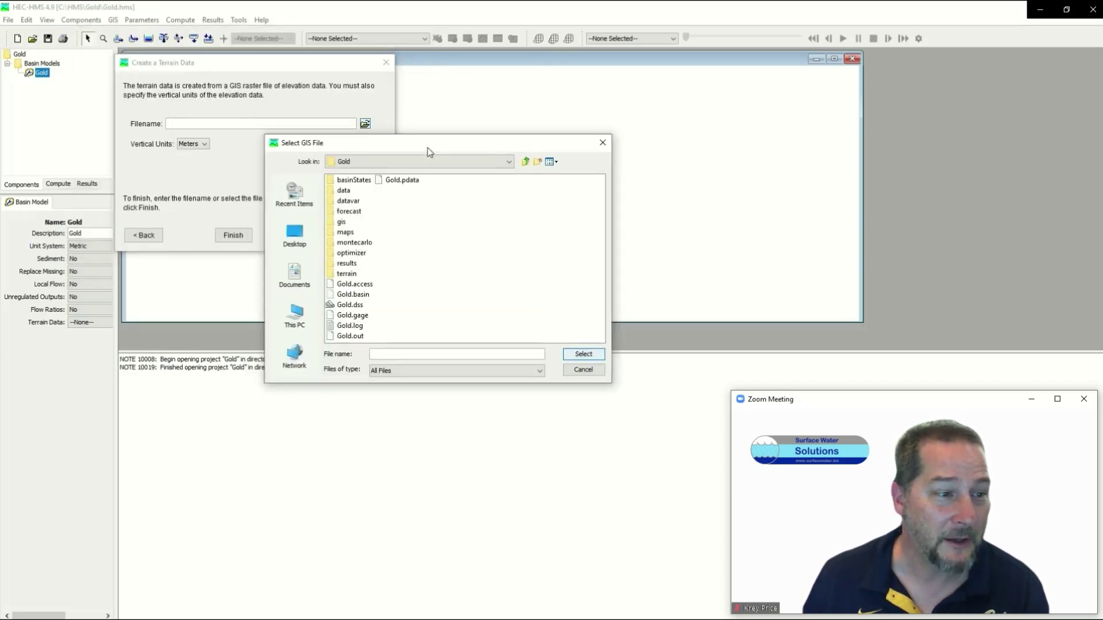
{"action": "left_click", "coordinate": [525, 161]}
{"action": "double_click", "coordinate": [347, 221]}
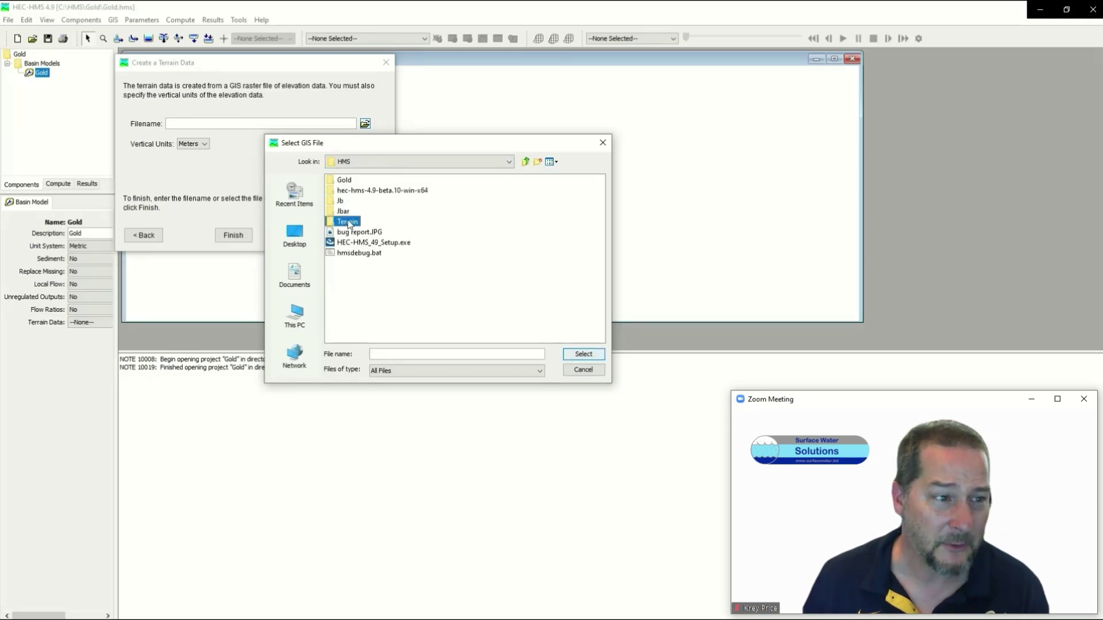
{"action": "left_click", "coordinate": [374, 182]}
{"action": "left_click", "coordinate": [583, 353]}
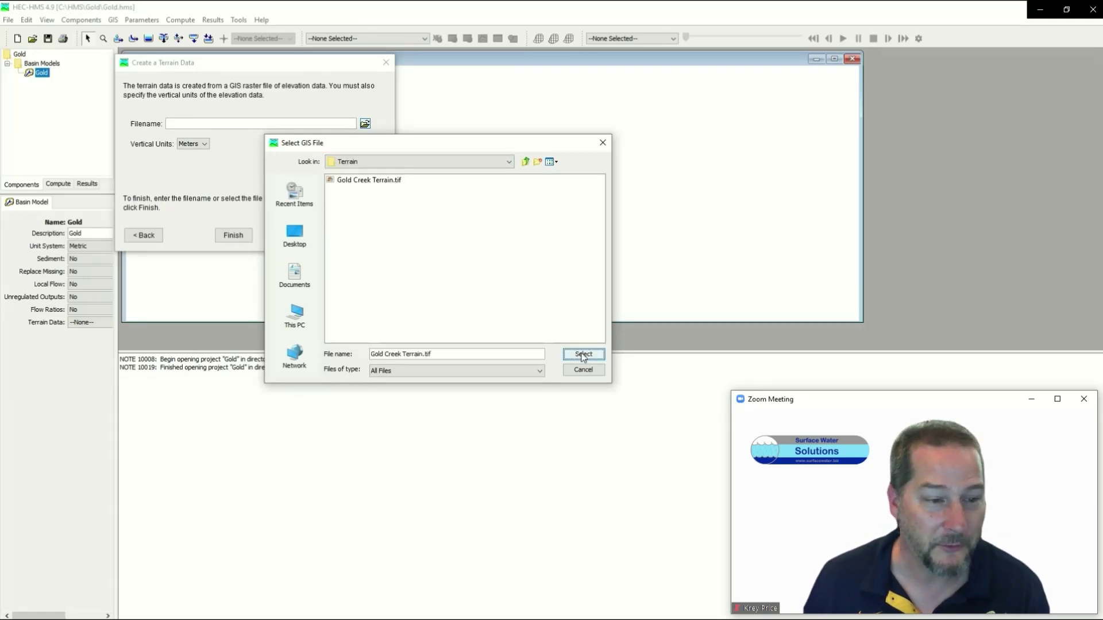
{"action": "left_click", "coordinate": [234, 236]}
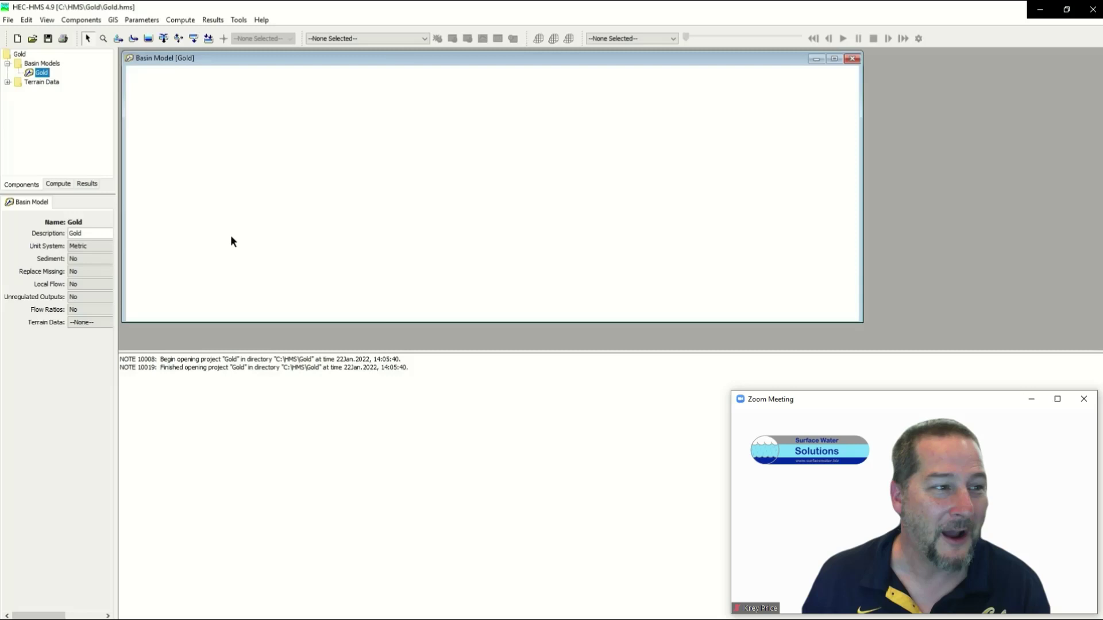
{"action": "left_click", "coordinate": [8, 82]}
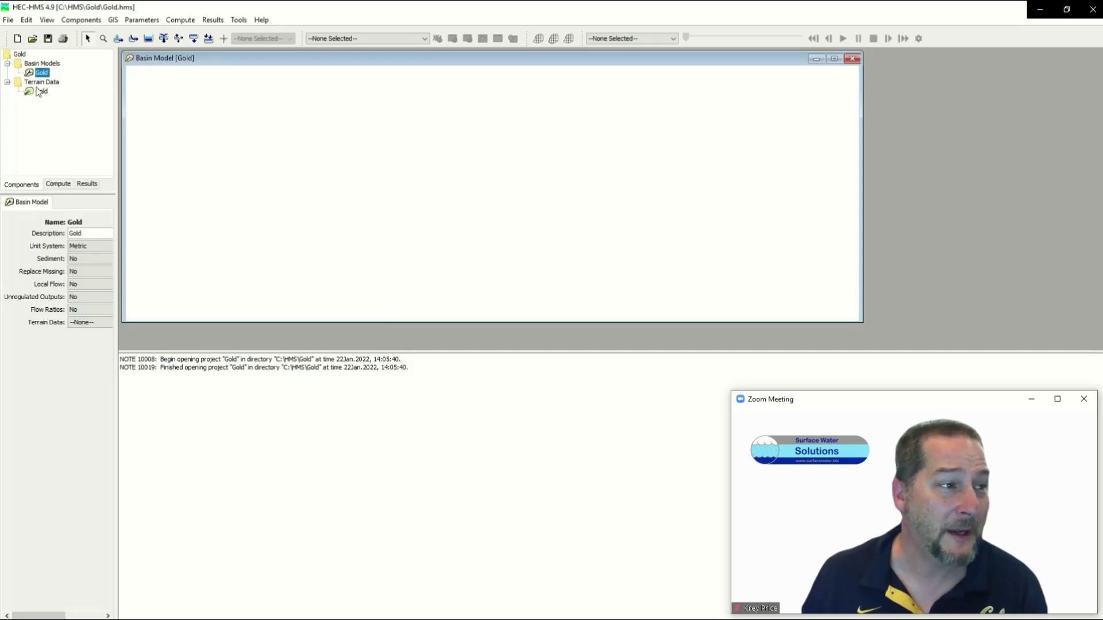
{"action": "left_click", "coordinate": [41, 91]}
Step: Set the Gold basin model's terrain to Gold, skip the coordinate prompt, and enlarge the map
{"action": "left_click", "coordinate": [42, 72]}
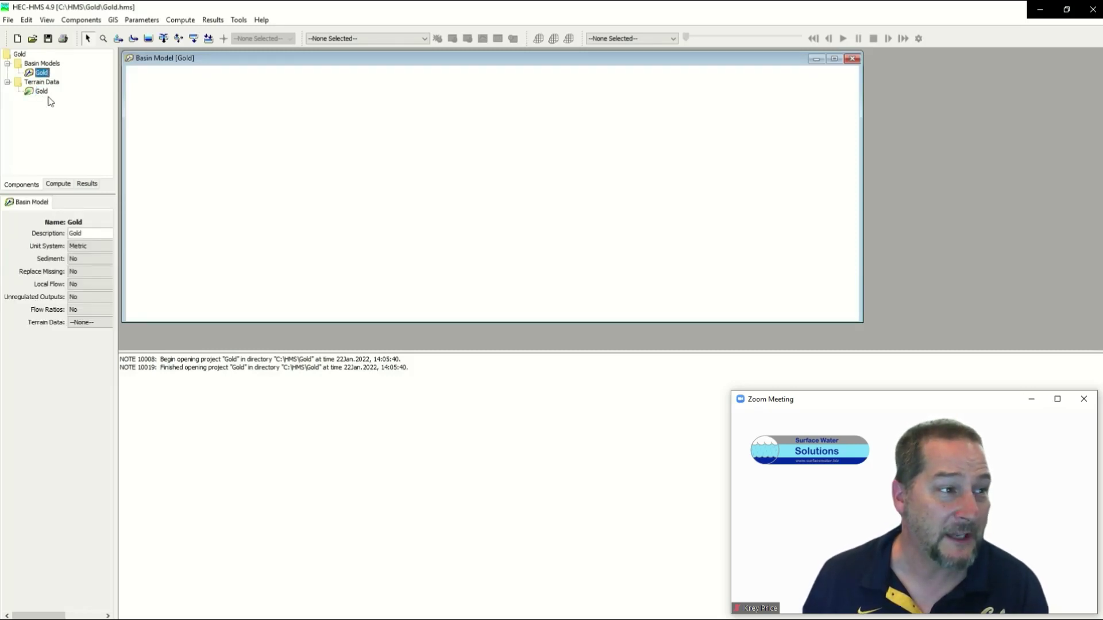
{"action": "left_click", "coordinate": [100, 323]}
{"action": "left_click", "coordinate": [102, 340]}
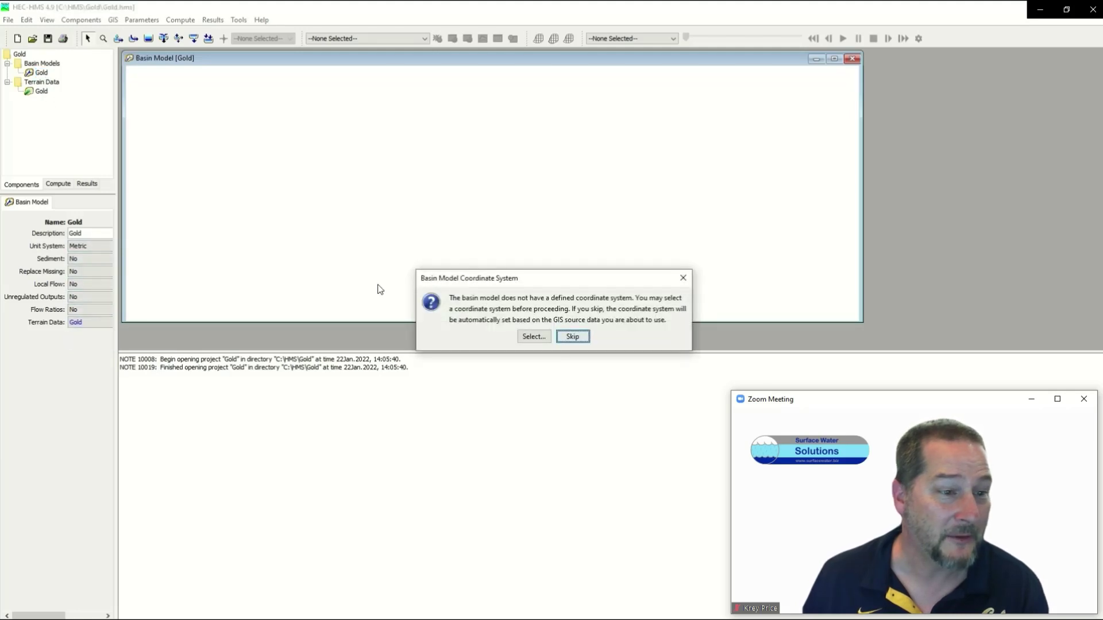
{"action": "left_click", "coordinate": [572, 337]}
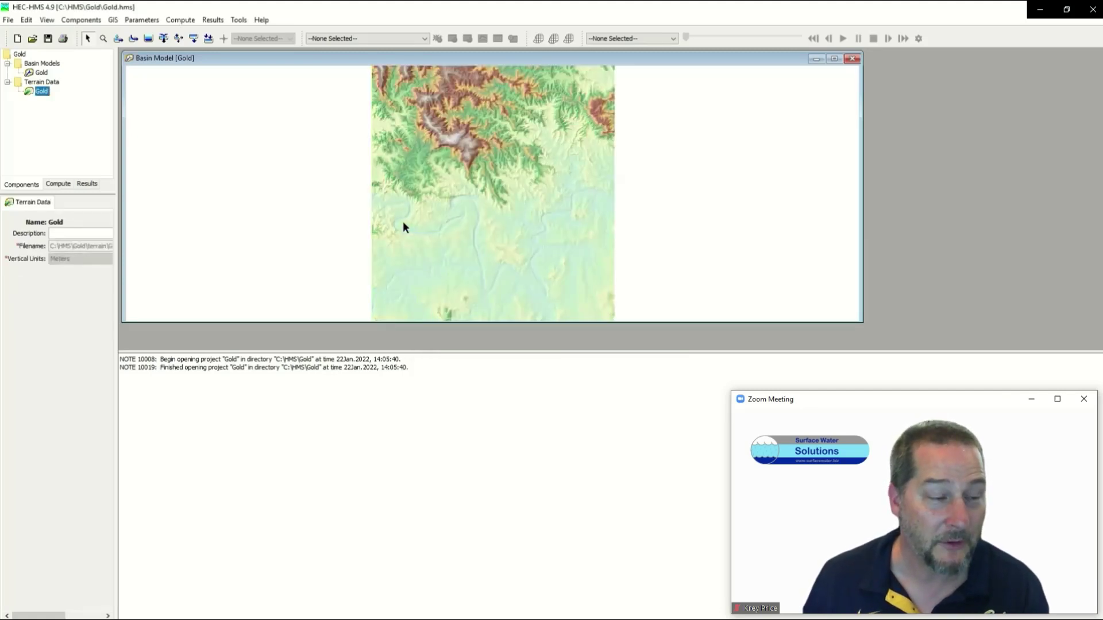
{"action": "left_click", "coordinate": [834, 59]}
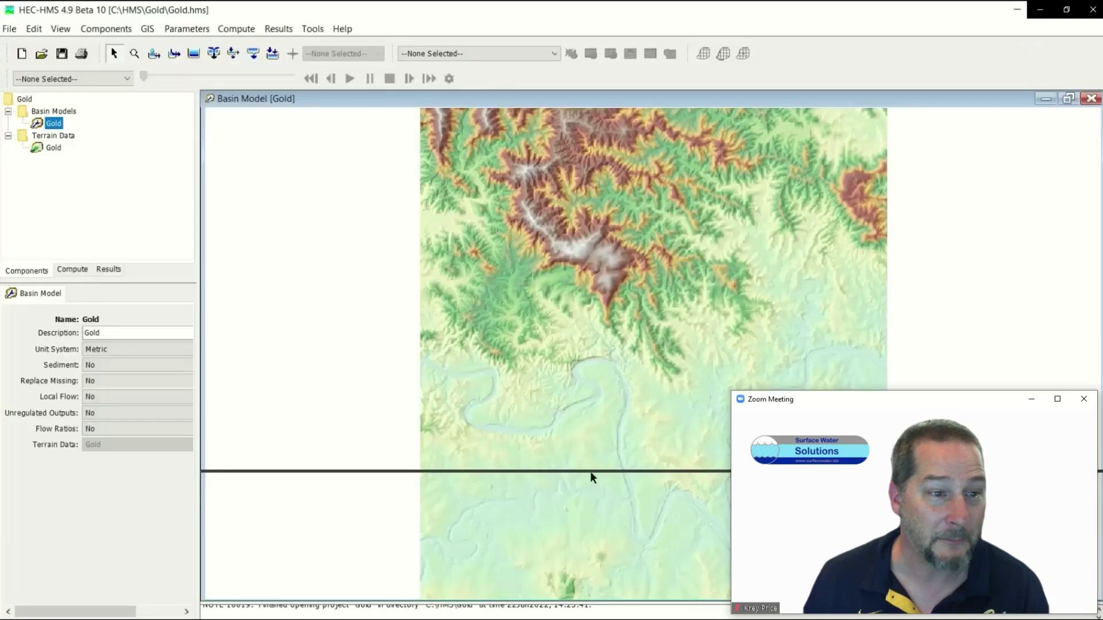
{"action": "left_click_drag", "start_coordinate": [591, 469], "coordinate": [585, 616]}
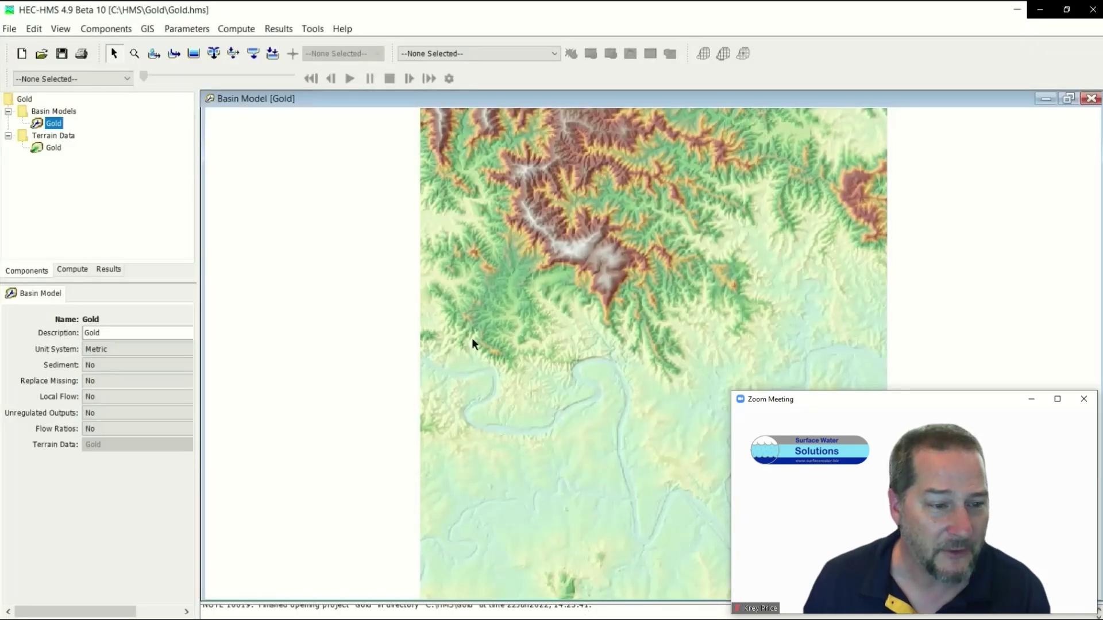
Step: Preprocess sinks on the Gold terrain, show the Map Layers list, then switch to File Explorer
{"action": "left_click", "coordinate": [146, 30]}
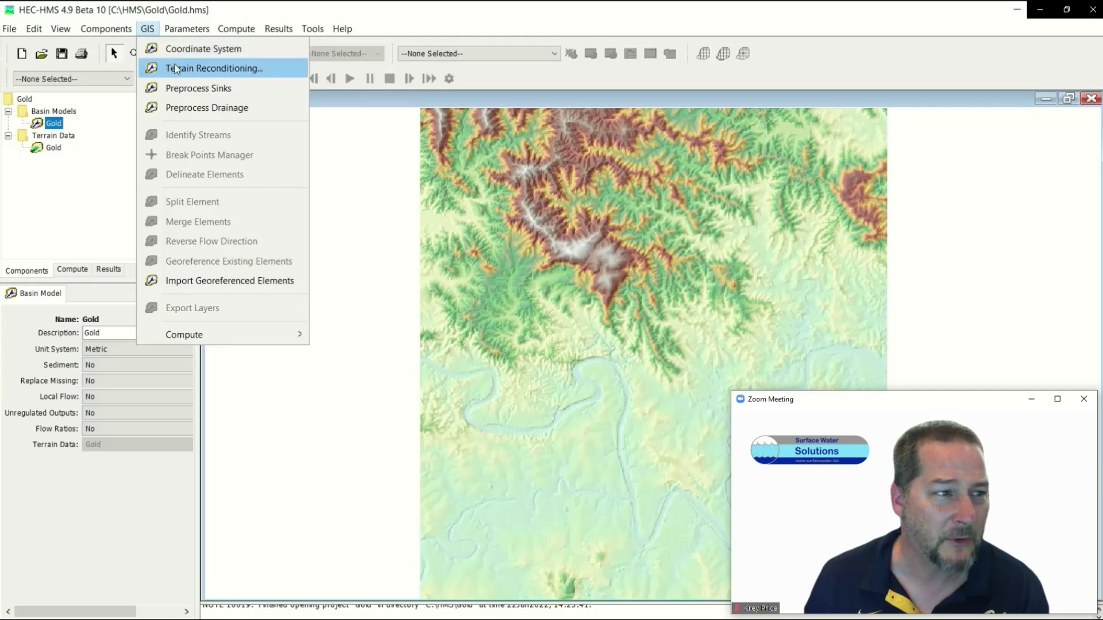
{"action": "left_click", "coordinate": [178, 90]}
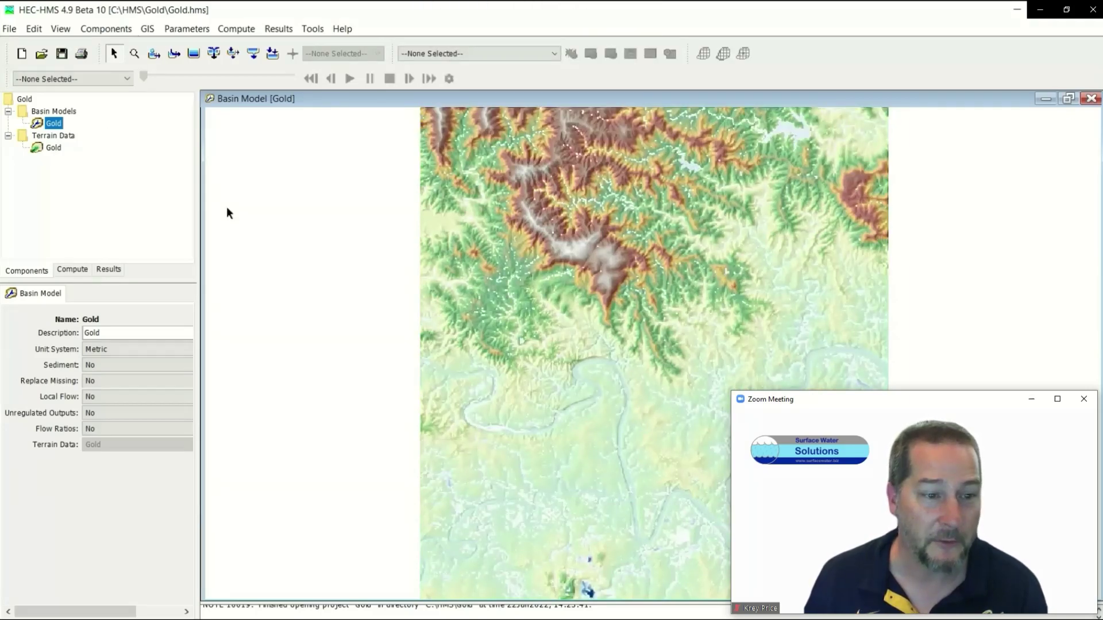
{"action": "right_click", "coordinate": [322, 245]}
{"action": "left_click", "coordinate": [366, 384]}
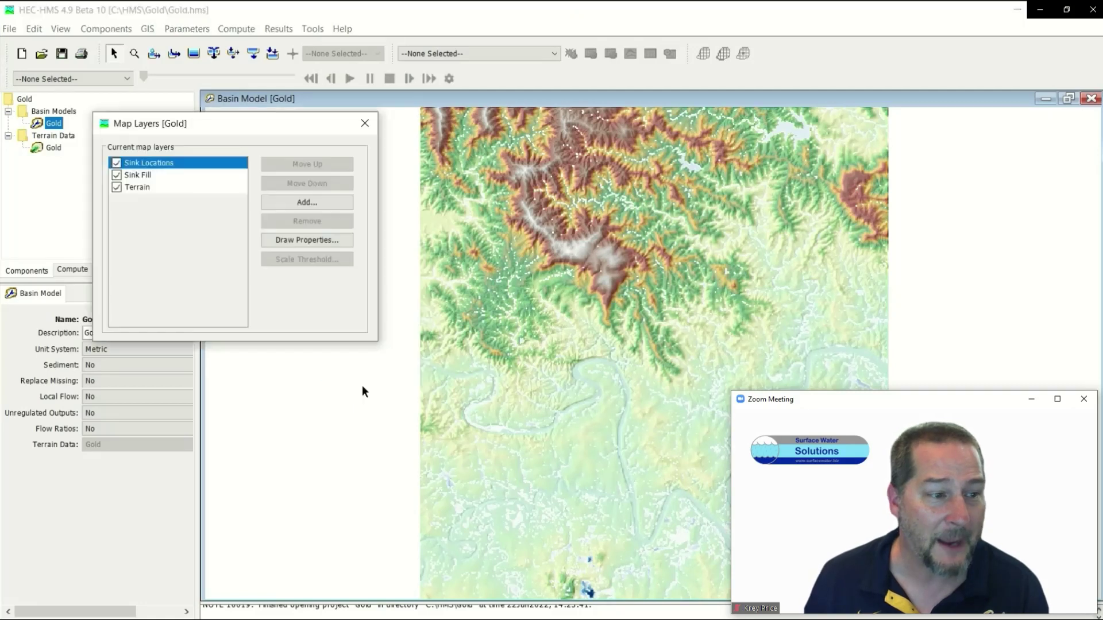
{"action": "left_click_drag", "start_coordinate": [230, 134], "coordinate": [404, 171]}
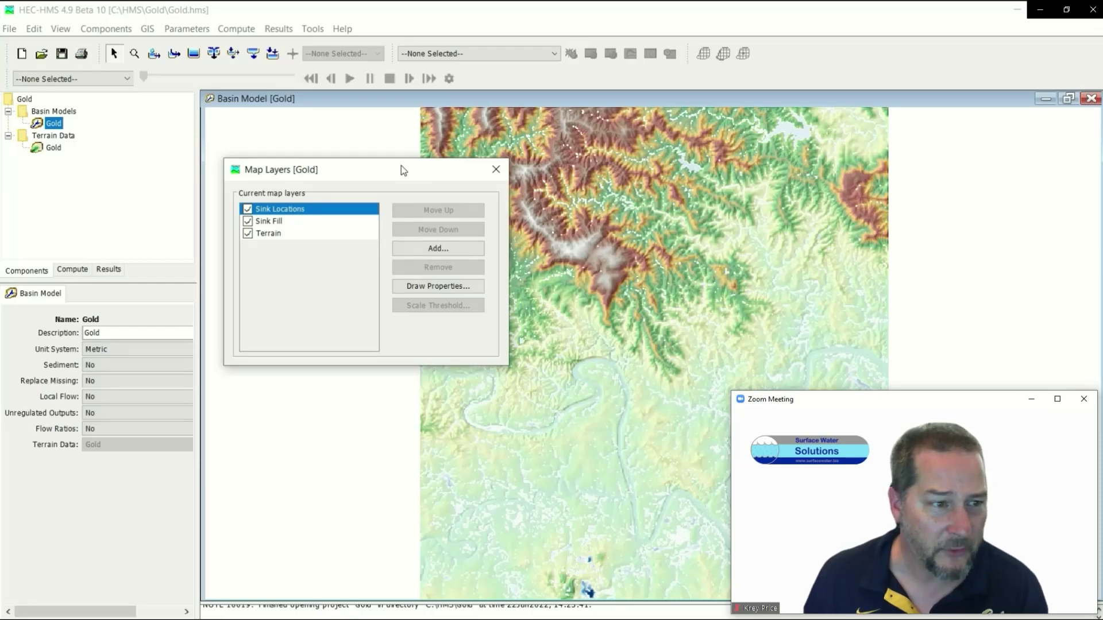
{"action": "key", "text": "alt+Tab"}
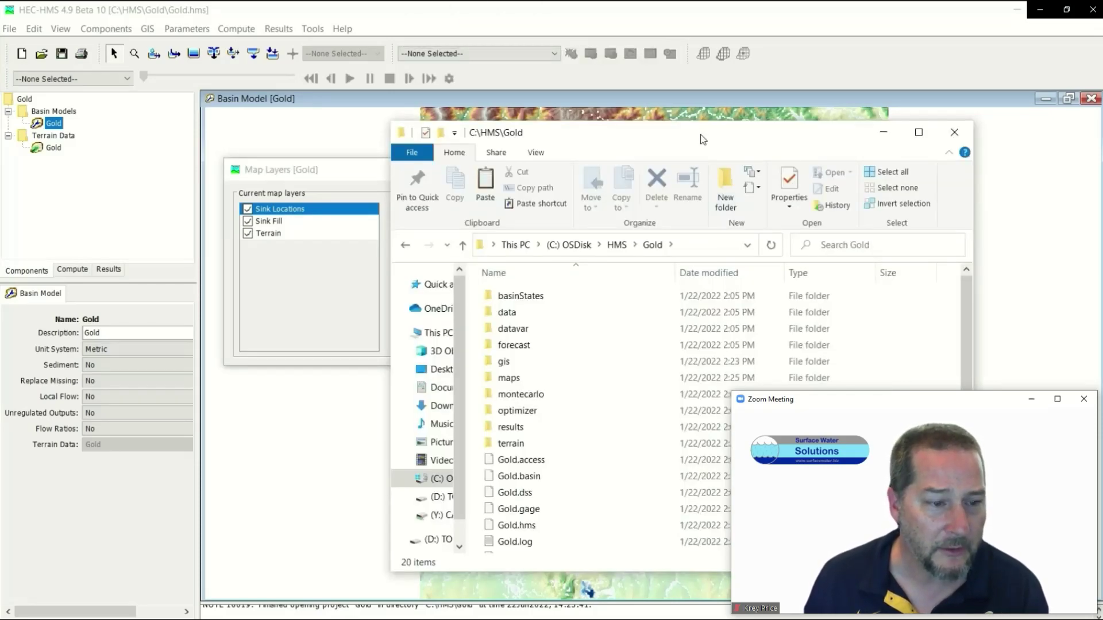
Step: Check the terrain and gis\Gold folders for sinkfill.tif and sinklocs.tif, then minimize Explorer
{"action": "left_click_drag", "start_coordinate": [703, 139], "coordinate": [708, 127]}
{"action": "left_click", "coordinate": [523, 433]}
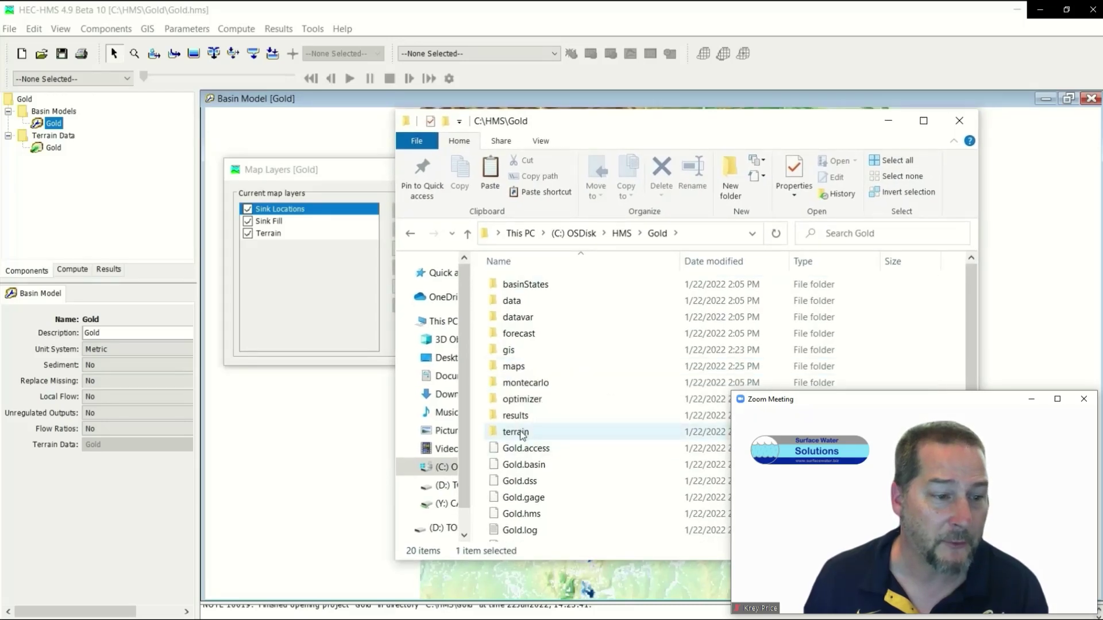
{"action": "double_click", "coordinate": [523, 434]}
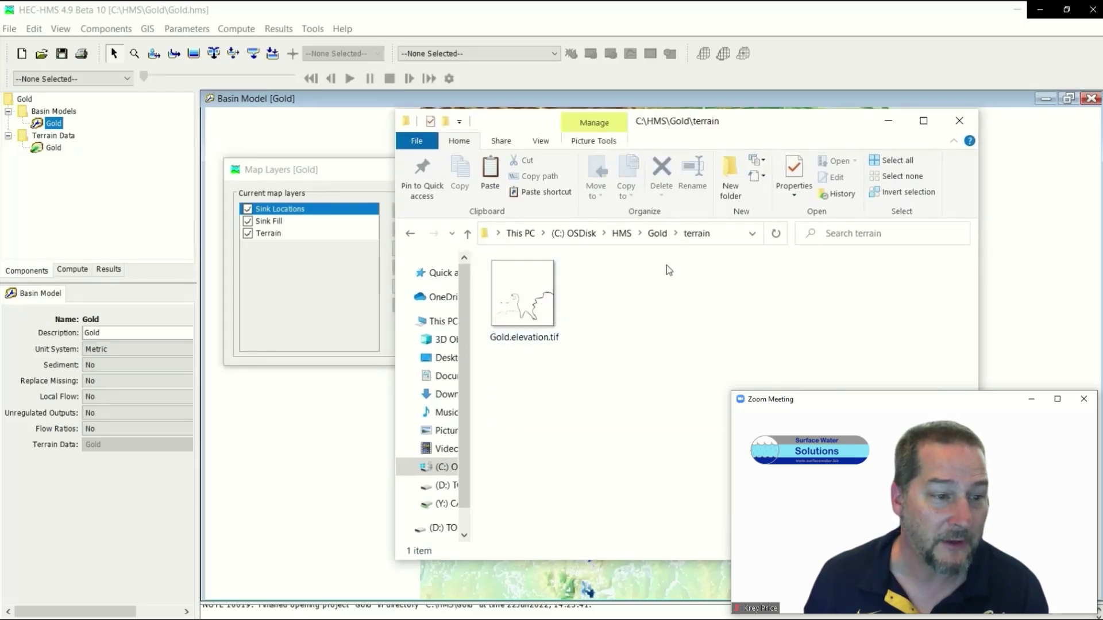
{"action": "left_click", "coordinate": [657, 234]}
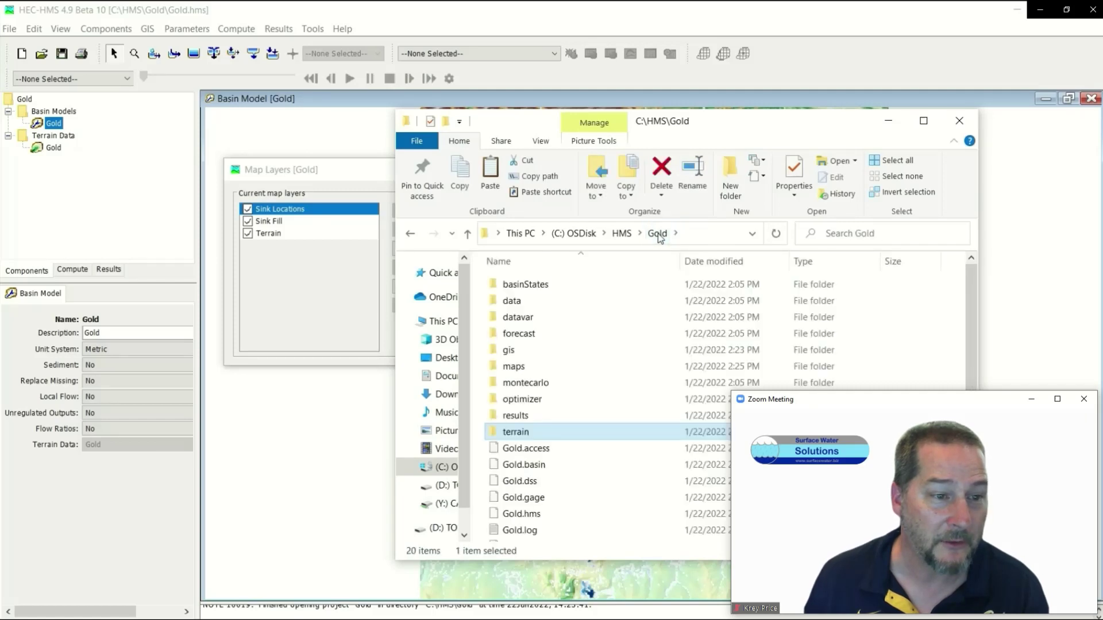
{"action": "double_click", "coordinate": [522, 356]}
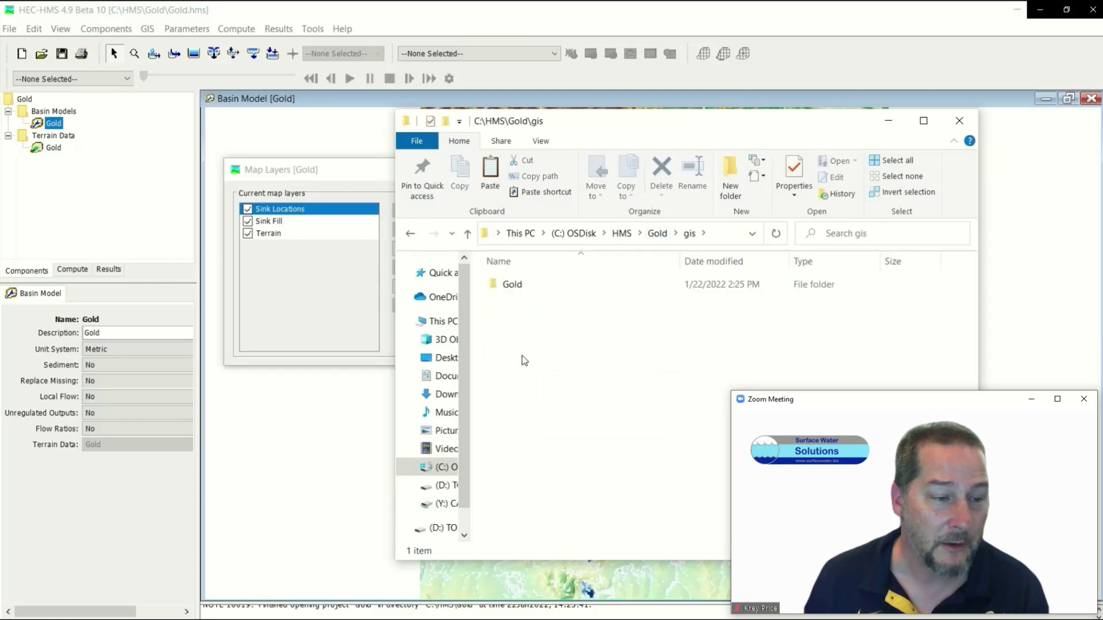
{"action": "double_click", "coordinate": [514, 285]}
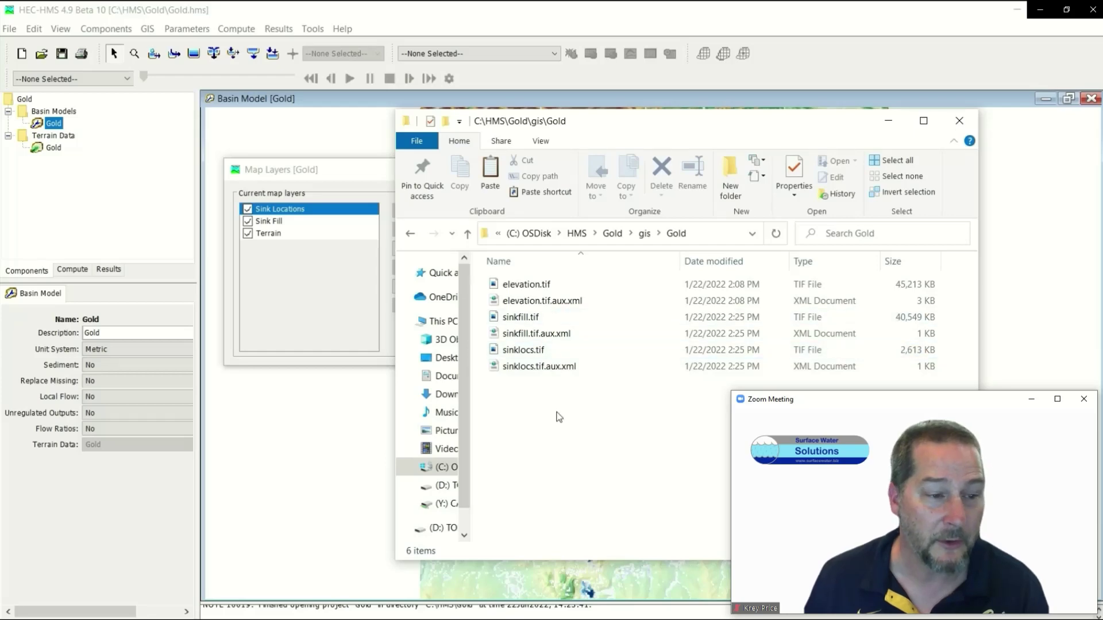
{"action": "left_click", "coordinate": [889, 122]}
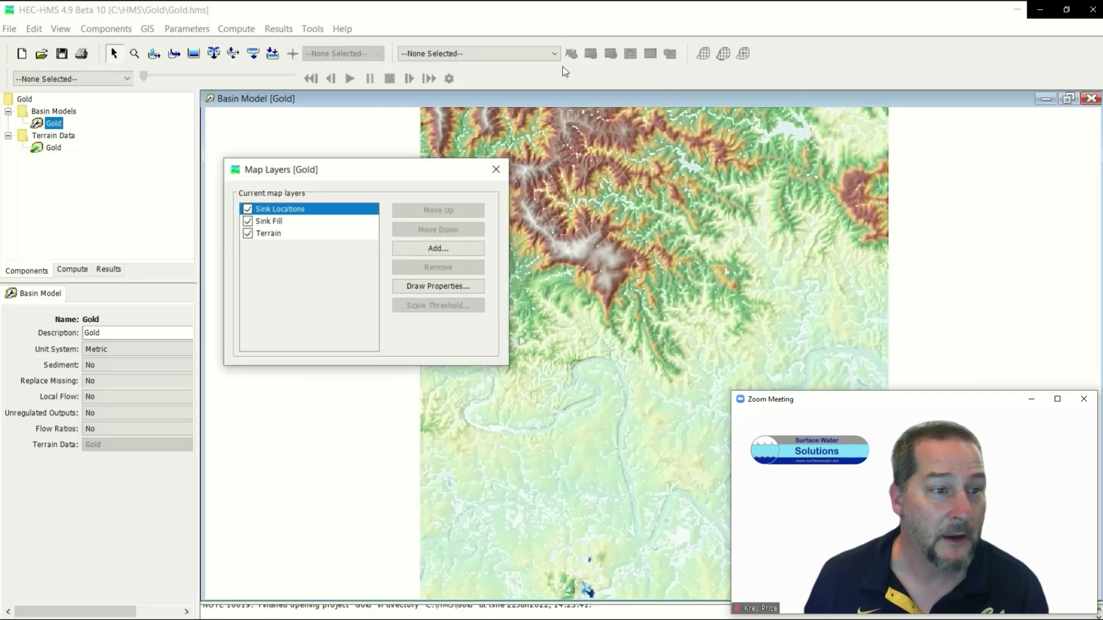
Step: Run Preprocess Drainage on the Gold terrain
{"action": "left_click_drag", "start_coordinate": [402, 166], "coordinate": [302, 179]}
{"action": "left_click", "coordinate": [148, 29]}
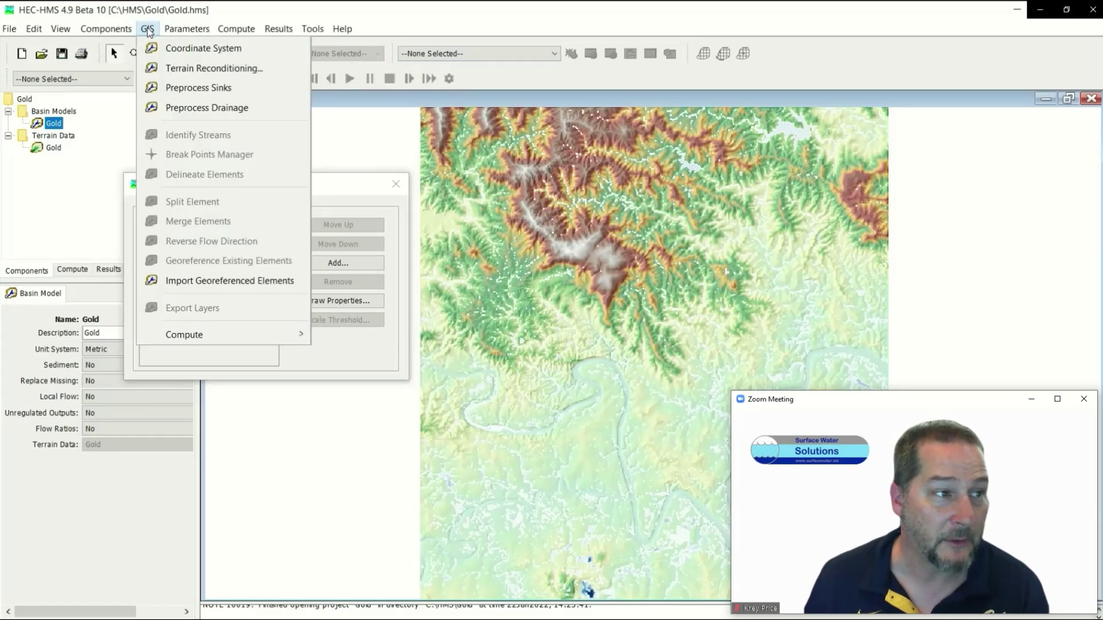
{"action": "left_click", "coordinate": [178, 111]}
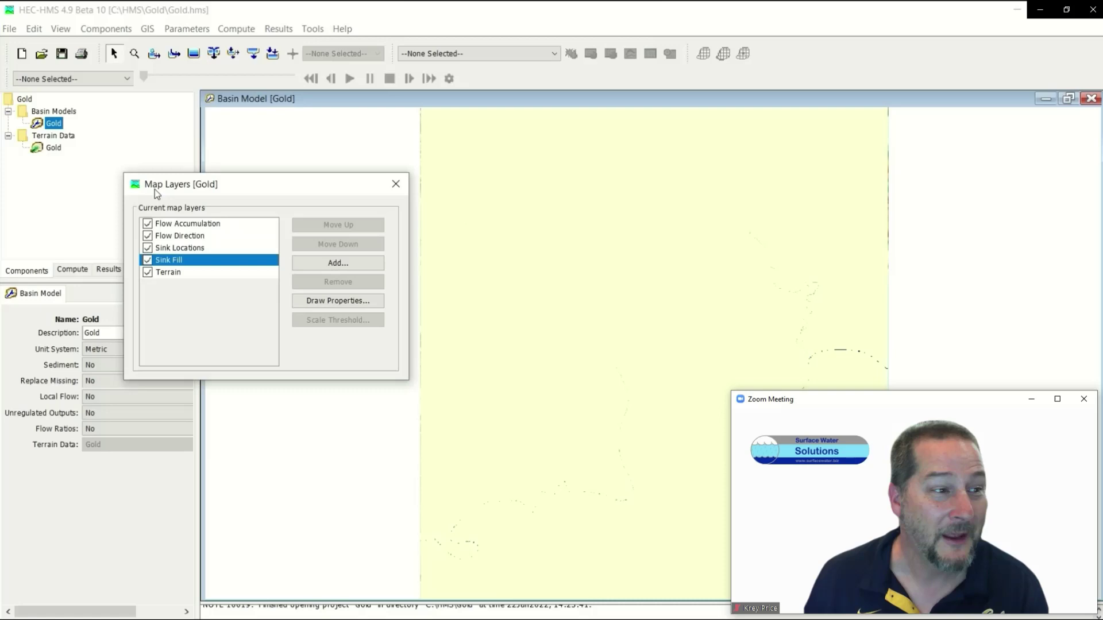
Step: Uncheck the Flow Accumulation, Flow Direction, Sink Locations and Sink Fill layers
{"action": "left_click", "coordinate": [149, 224]}
{"action": "left_click", "coordinate": [148, 224]}
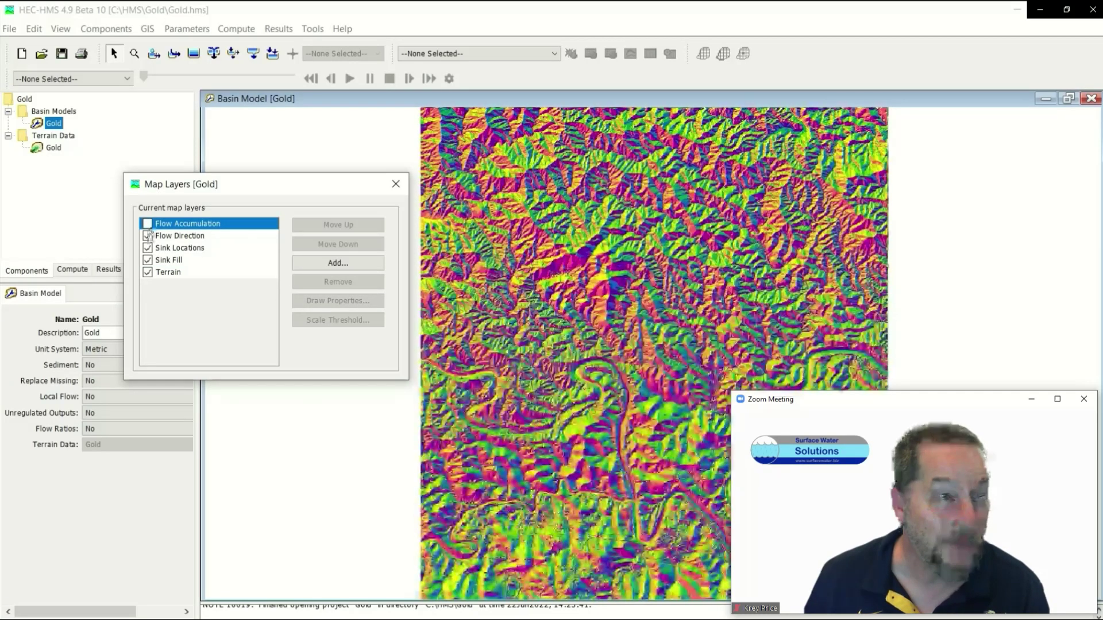
{"action": "left_click", "coordinate": [149, 236]}
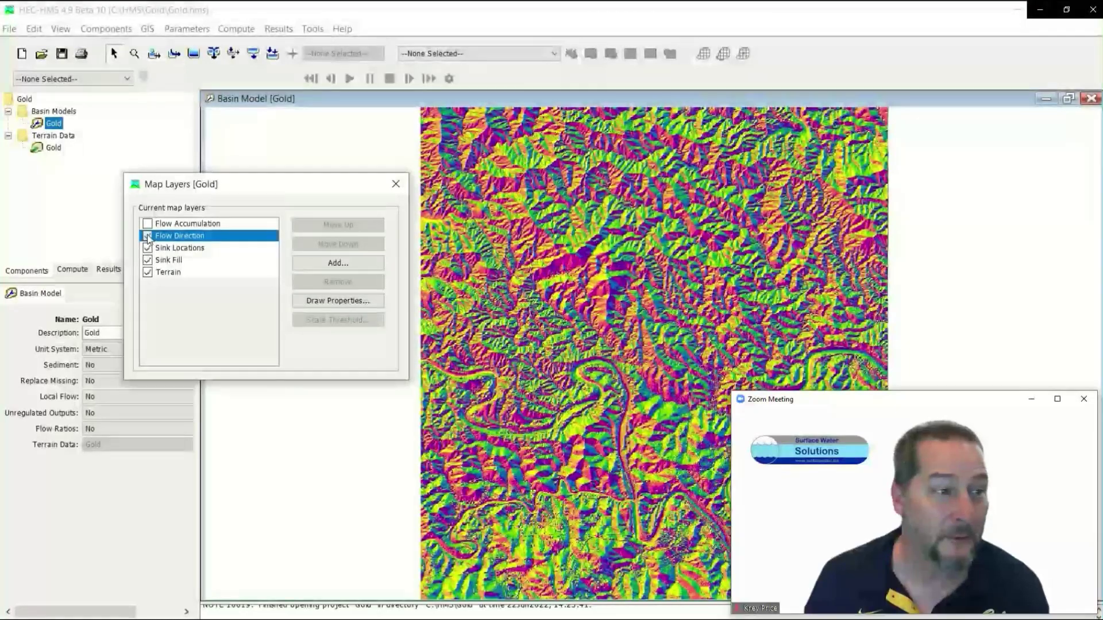
{"action": "left_click", "coordinate": [148, 236]}
{"action": "left_click", "coordinate": [148, 249]}
{"action": "left_click", "coordinate": [147, 248]}
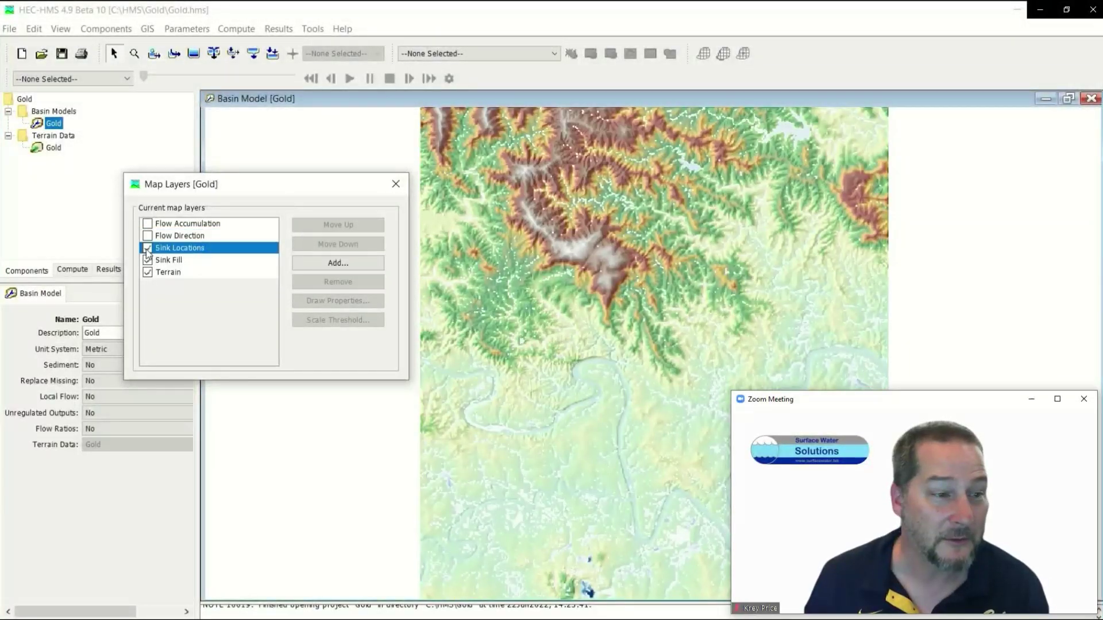
{"action": "left_click", "coordinate": [147, 248]}
{"action": "left_click", "coordinate": [147, 260]}
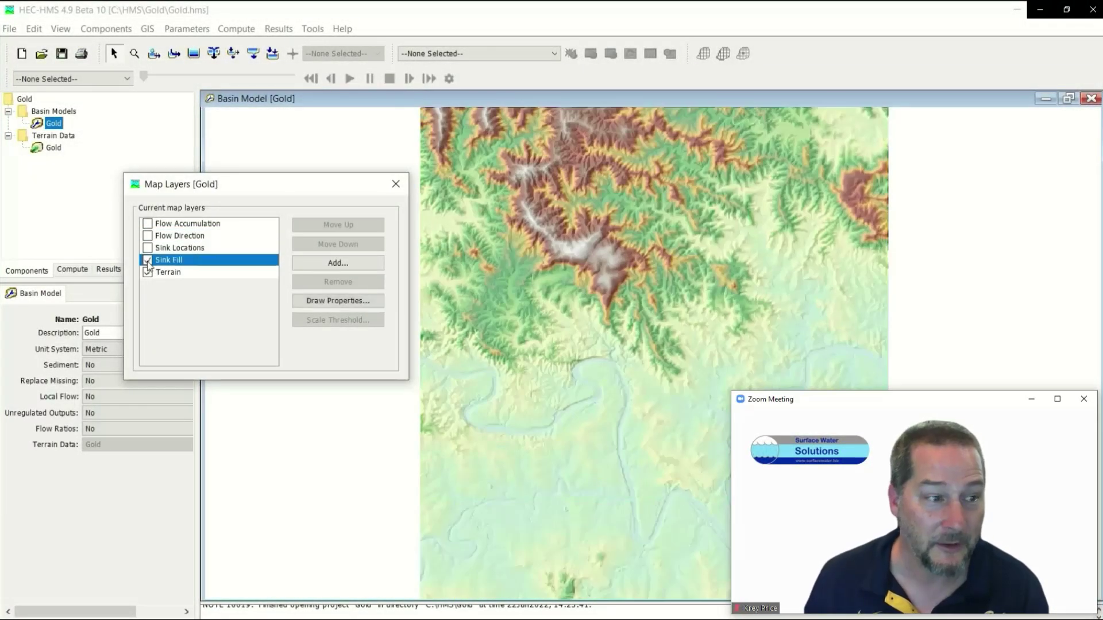
{"action": "left_click", "coordinate": [148, 260]}
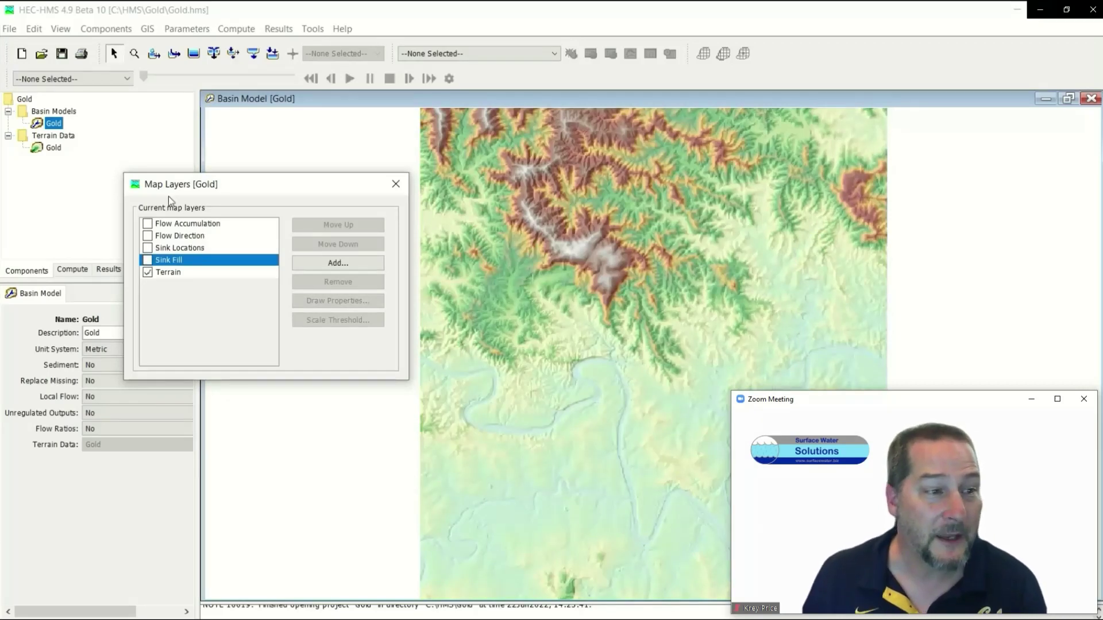
Step: Identify streams on the Gold terrain using a 5 km² area threshold
{"action": "left_click", "coordinate": [153, 28]}
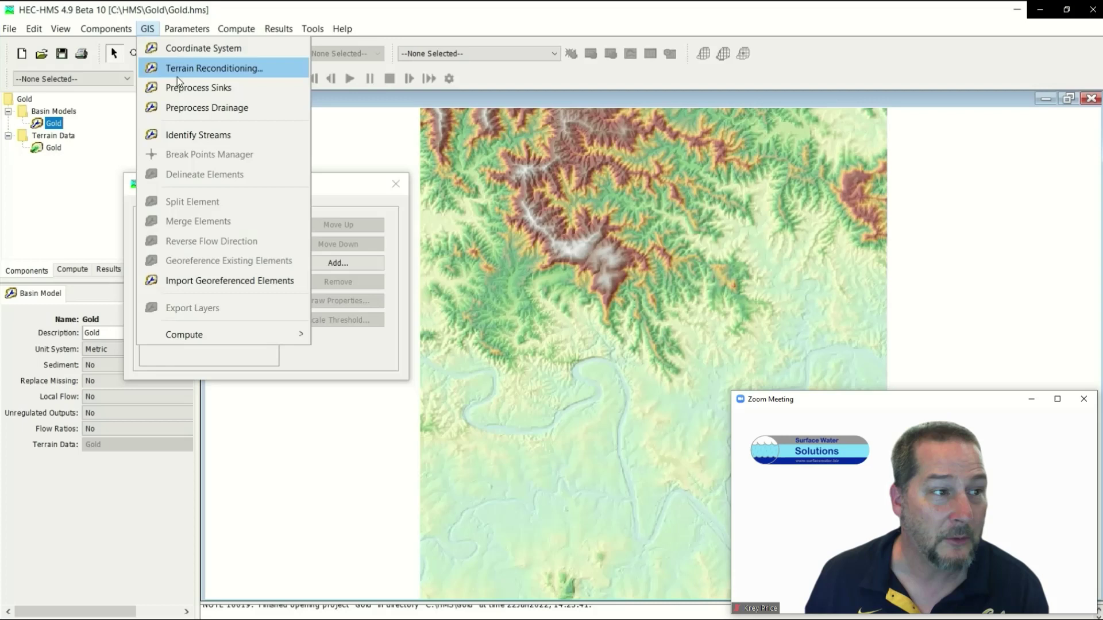
{"action": "left_click", "coordinate": [185, 137]}
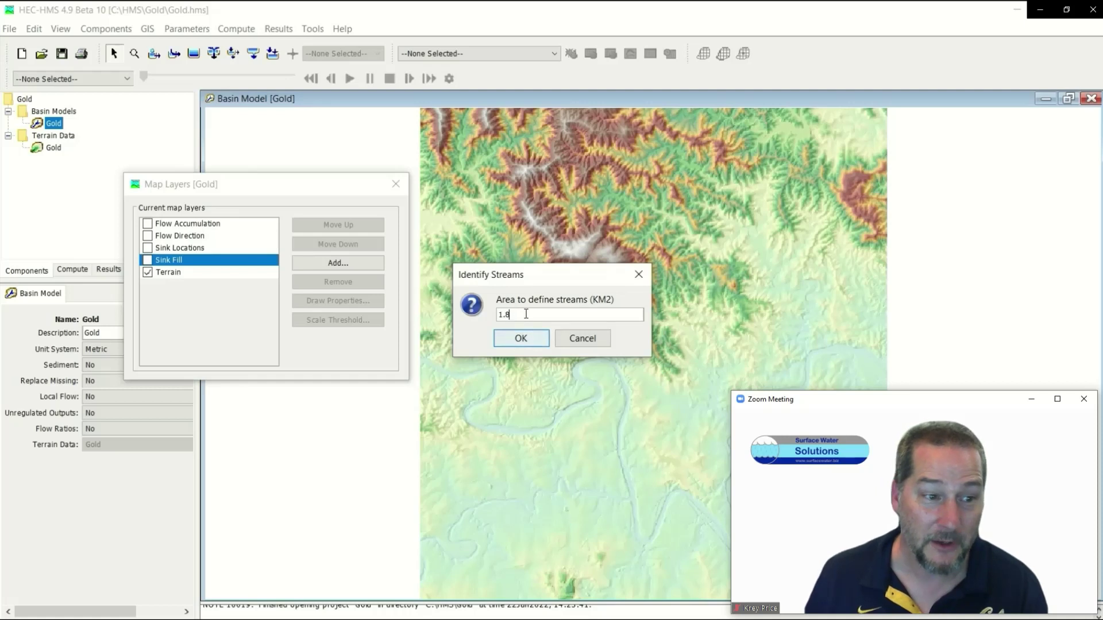
{"action": "type", "text": "5"}
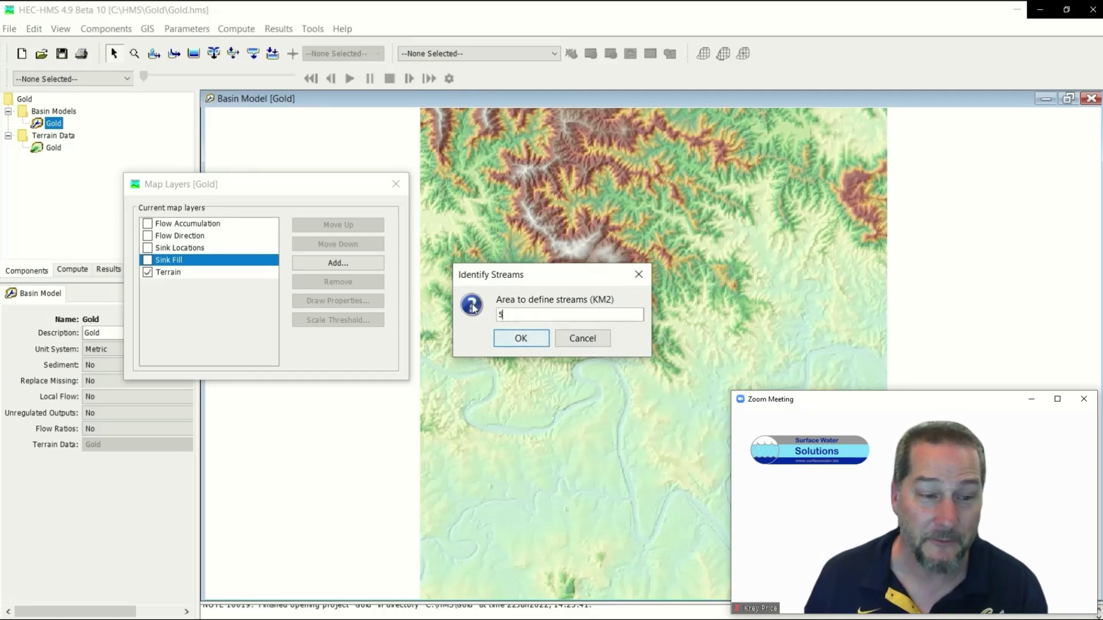
{"action": "left_click", "coordinate": [533, 339]}
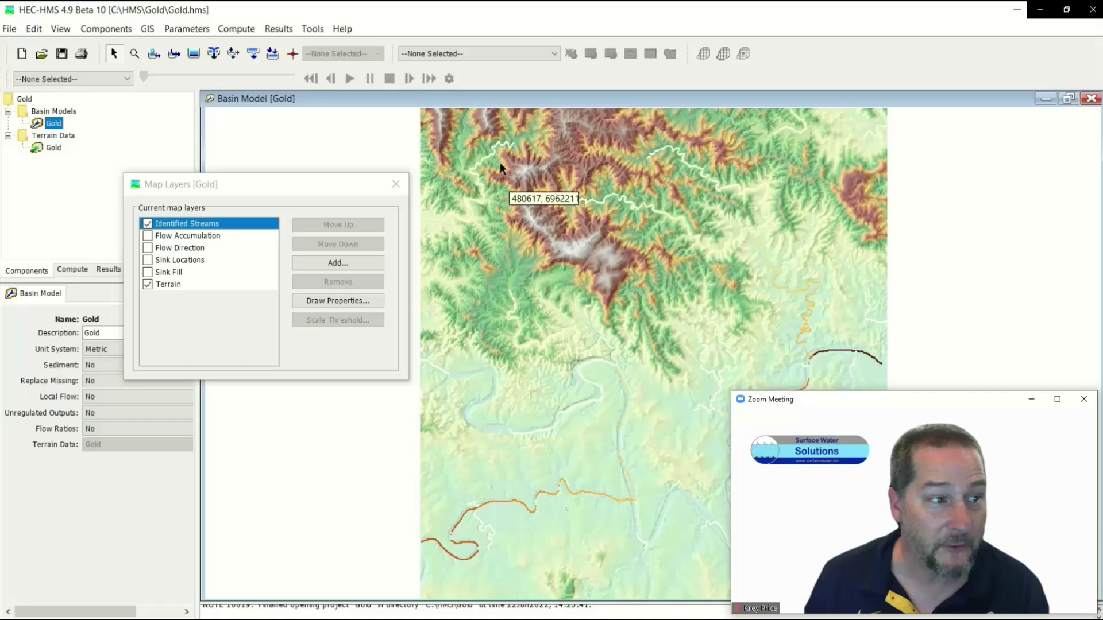
Step: Zoom in on the terrain map to the confluence where the streams meet
{"action": "left_click", "coordinate": [61, 29]}
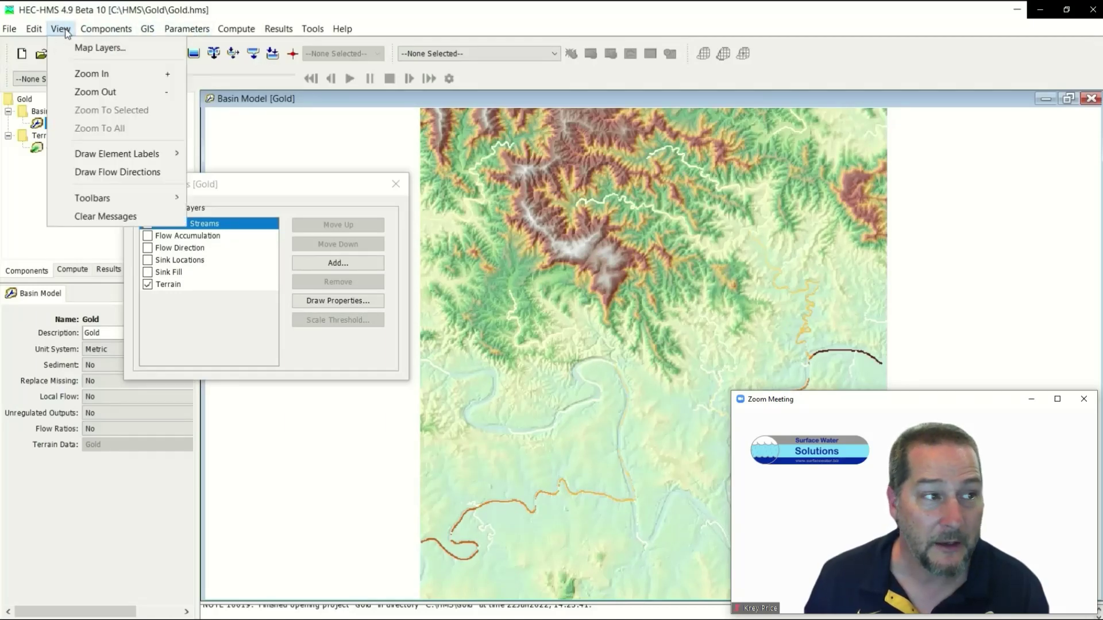
{"action": "left_click", "coordinate": [86, 73]}
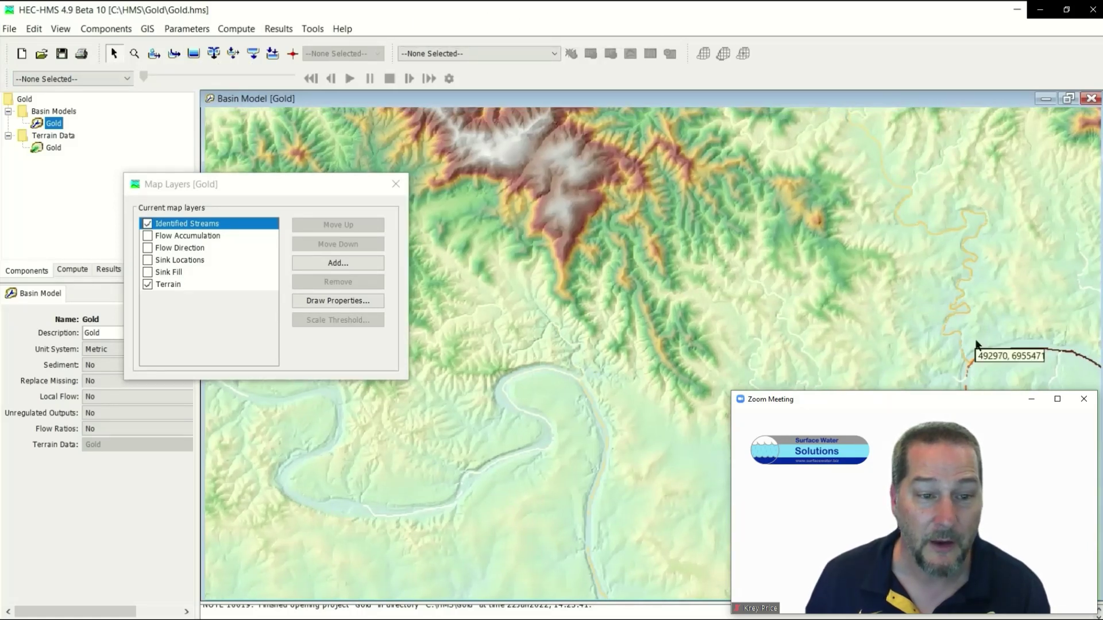
{"action": "scroll", "coordinate": [976, 345], "scroll_direction": "up", "scroll_amount": 3}
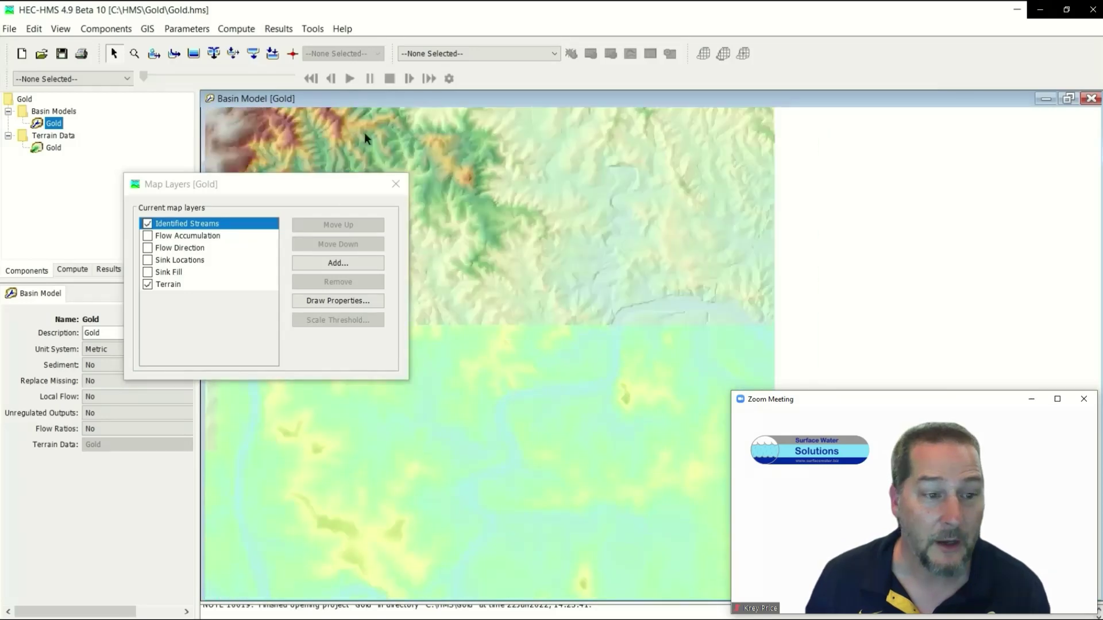
{"action": "left_click", "coordinate": [133, 54]}
{"action": "left_click_drag", "start_coordinate": [563, 290], "coordinate": [660, 350]}
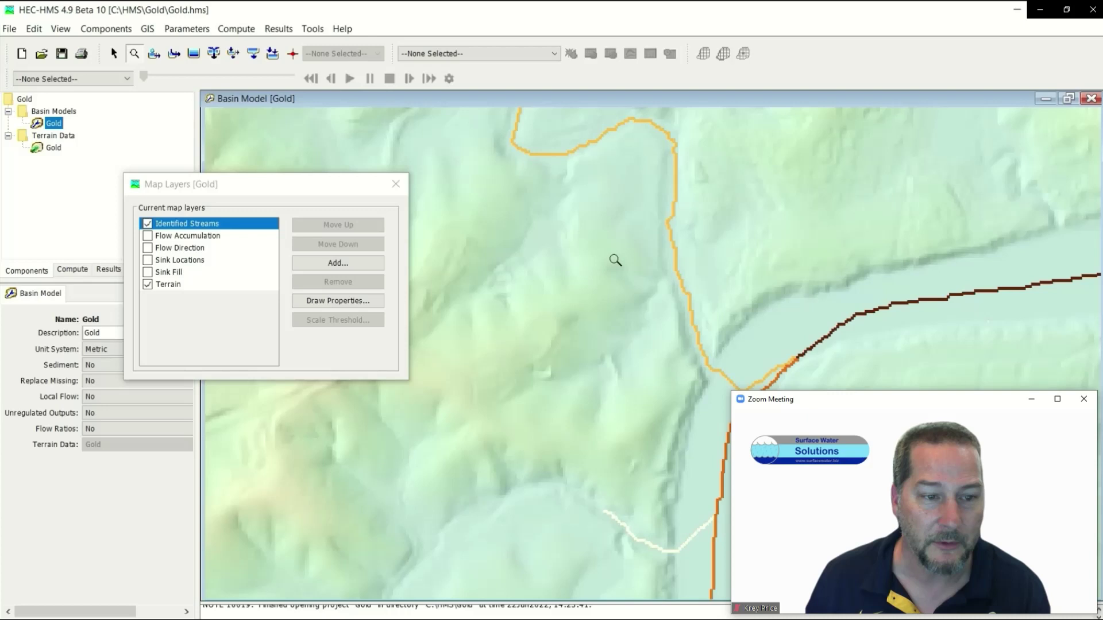
{"action": "left_click_drag", "start_coordinate": [612, 234], "coordinate": [731, 346]}
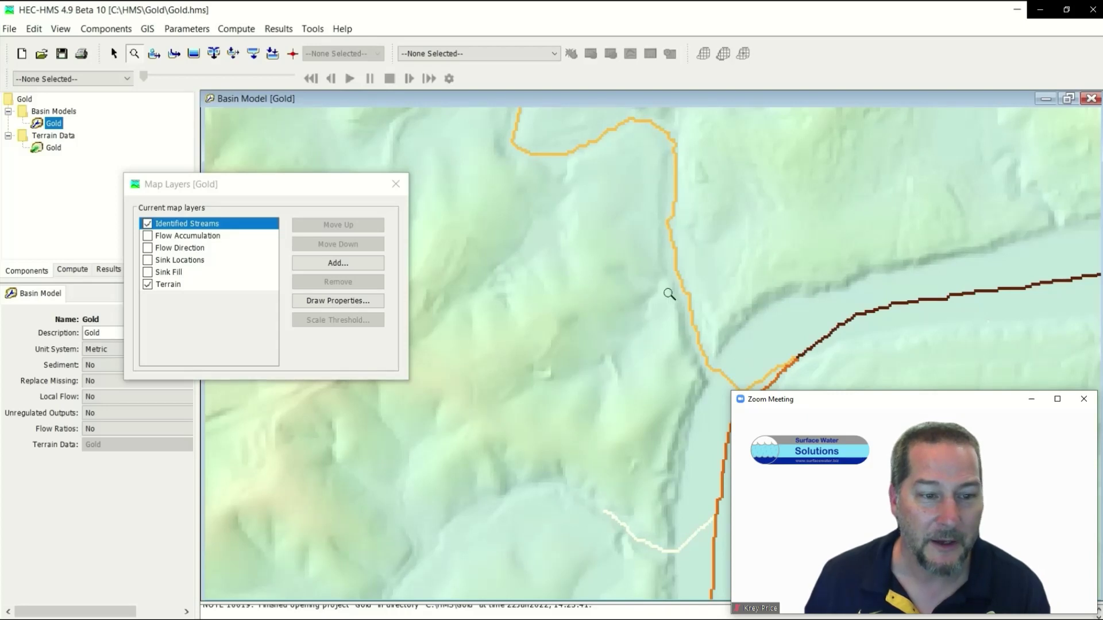
{"action": "left_click_drag", "start_coordinate": [646, 263], "coordinate": [747, 336]}
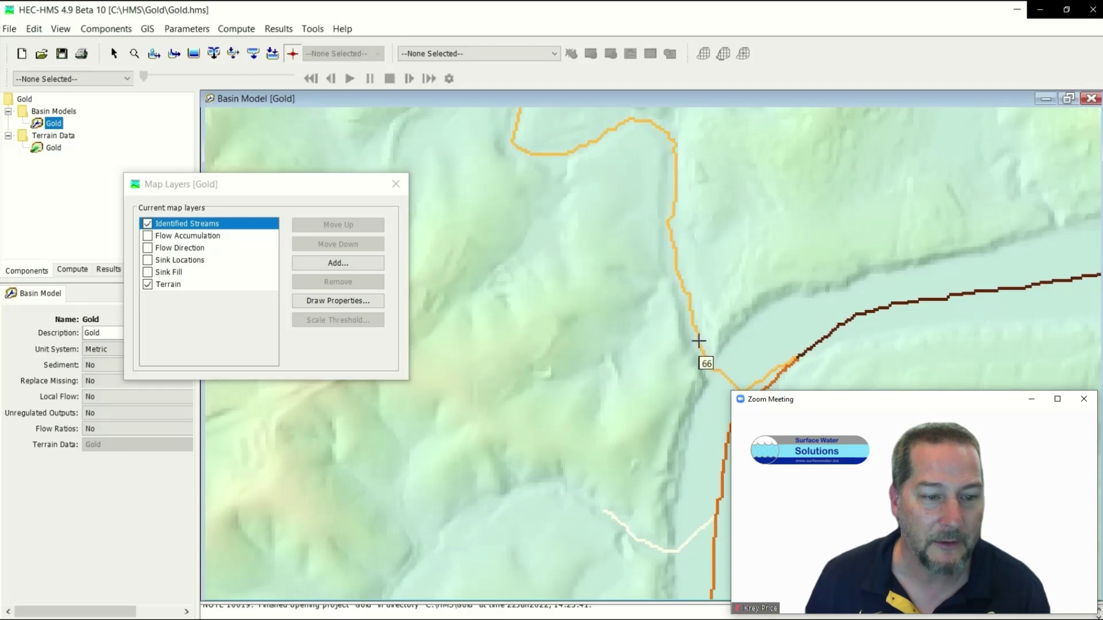
Step: Create a break point named Gold, description Gold, on the orange stream above the confluence
{"action": "left_click", "coordinate": [698, 341]}
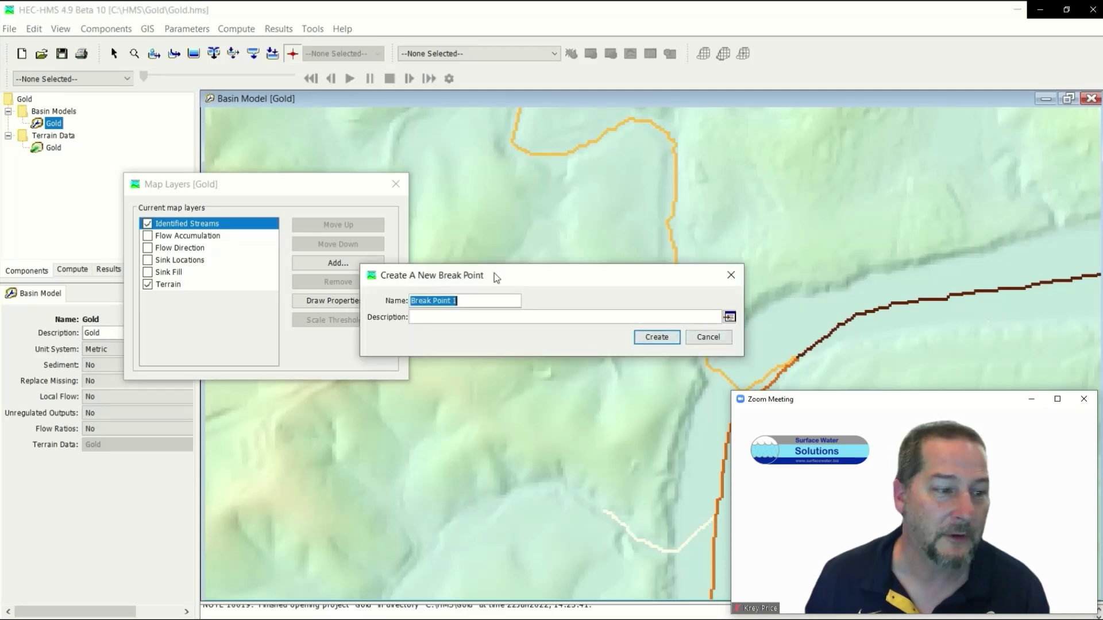
{"action": "type", "text": "Gold"}
{"action": "key", "text": "Tab"}
{"action": "type", "text": "Gold"}
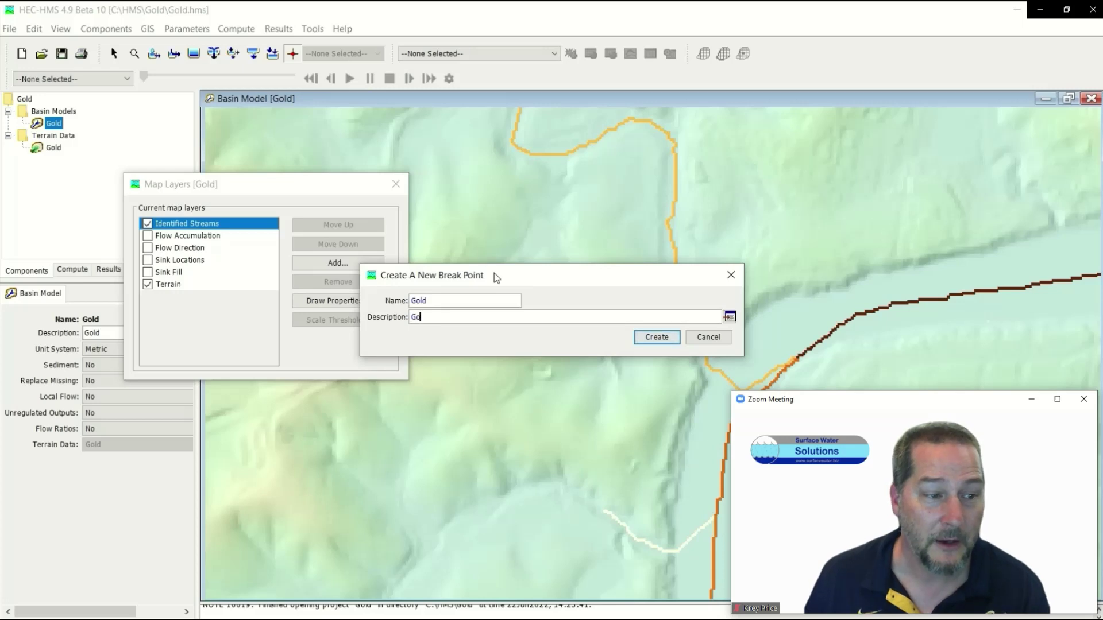
{"action": "left_click", "coordinate": [656, 337]}
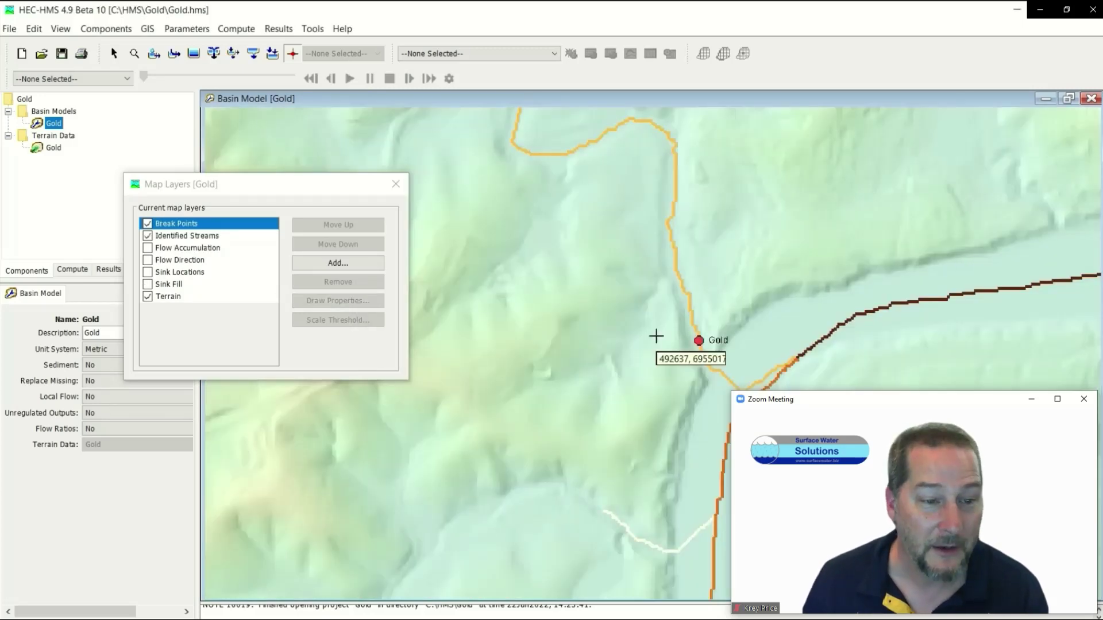
Step: Delineate elements with Gold prefixes, inserting Gold junctions and converting break points, then expand the Gold basin
{"action": "left_click", "coordinate": [148, 29]}
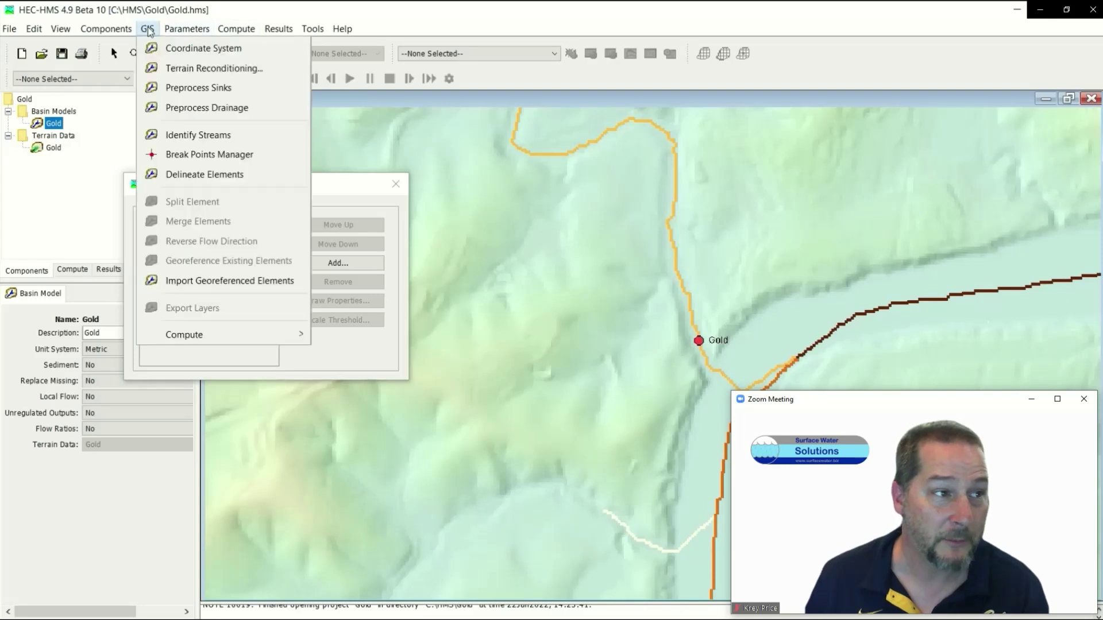
{"action": "left_click", "coordinate": [197, 175]}
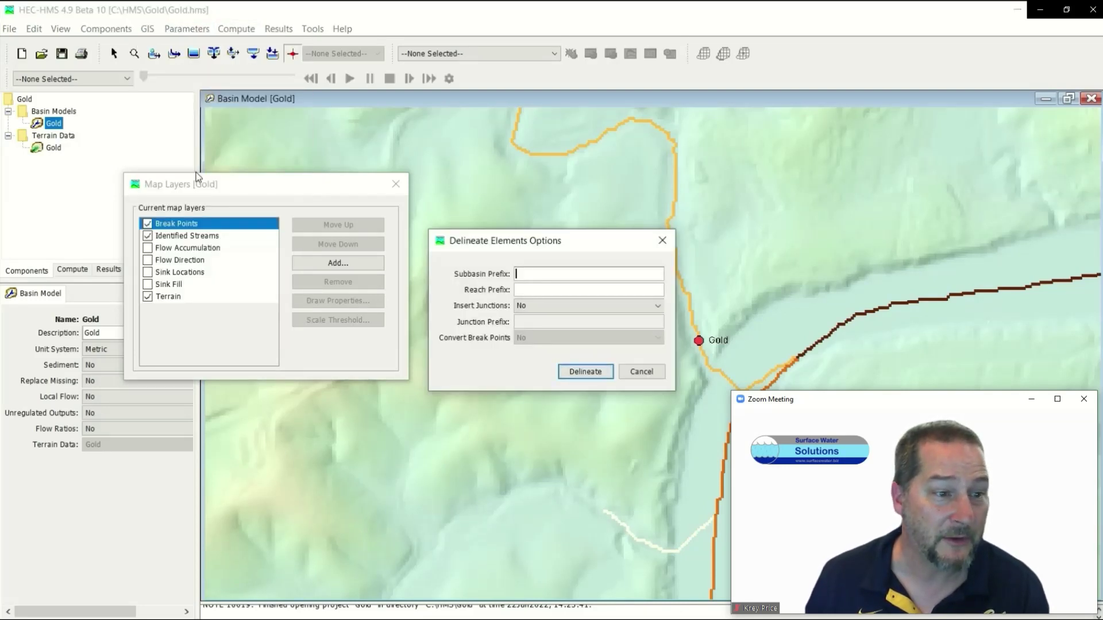
{"action": "type", "text": "Go"}
{"action": "type", "text": "G"}
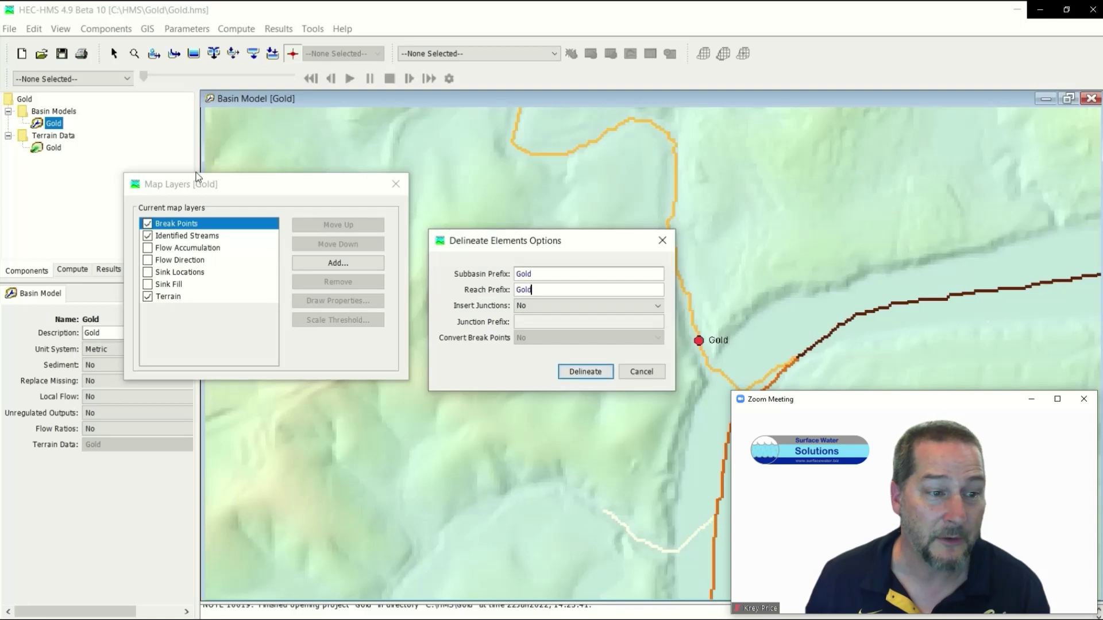
{"action": "left_click", "coordinate": [654, 306]}
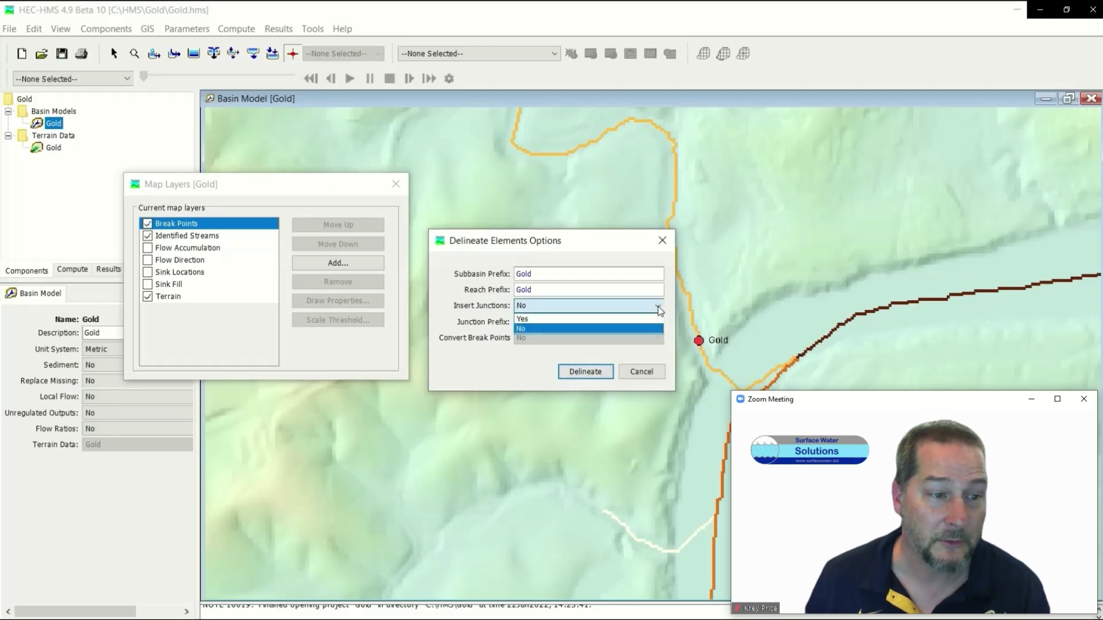
{"action": "left_click", "coordinate": [618, 325]}
{"action": "left_click", "coordinate": [607, 326]}
{"action": "type", "text": "G"}
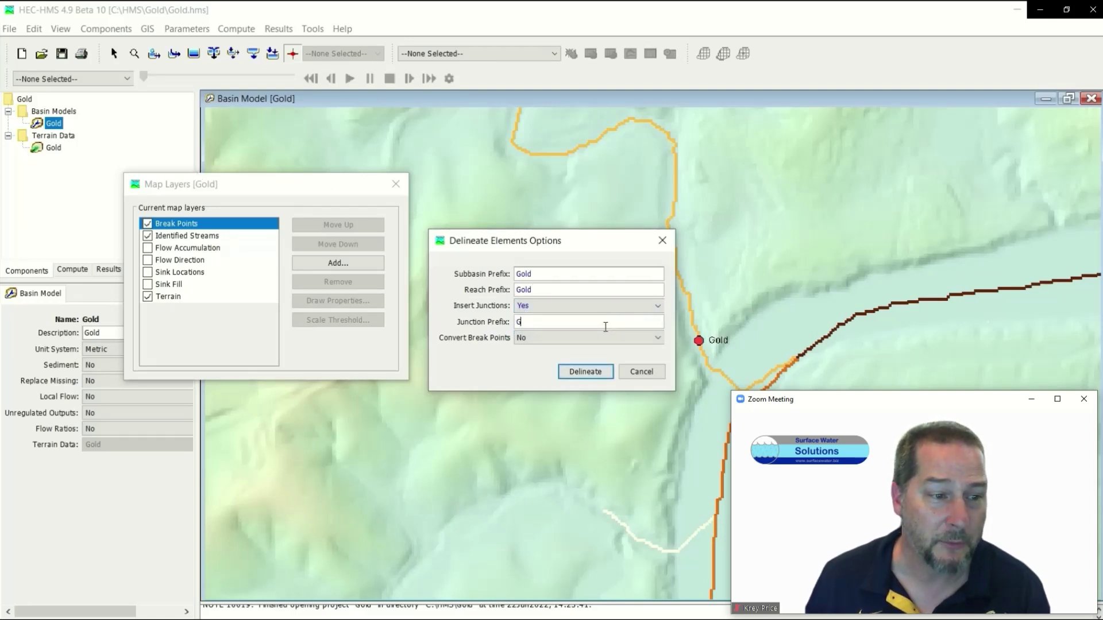
{"action": "type", "text": "old"}
{"action": "left_click", "coordinate": [646, 339]}
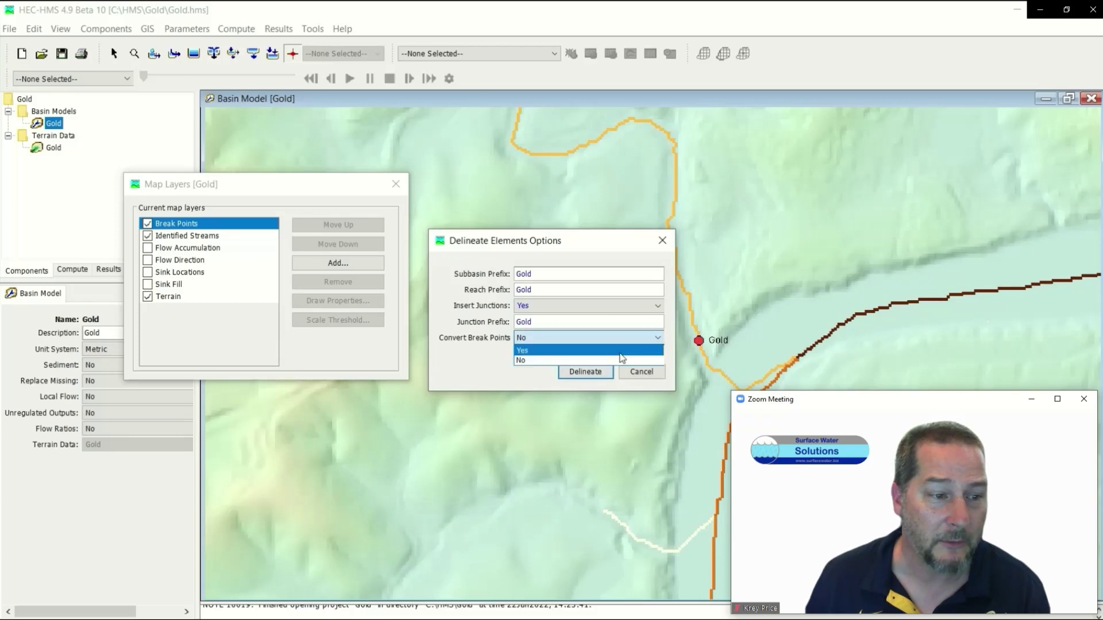
{"action": "left_click", "coordinate": [621, 361]}
{"action": "left_click", "coordinate": [587, 378]}
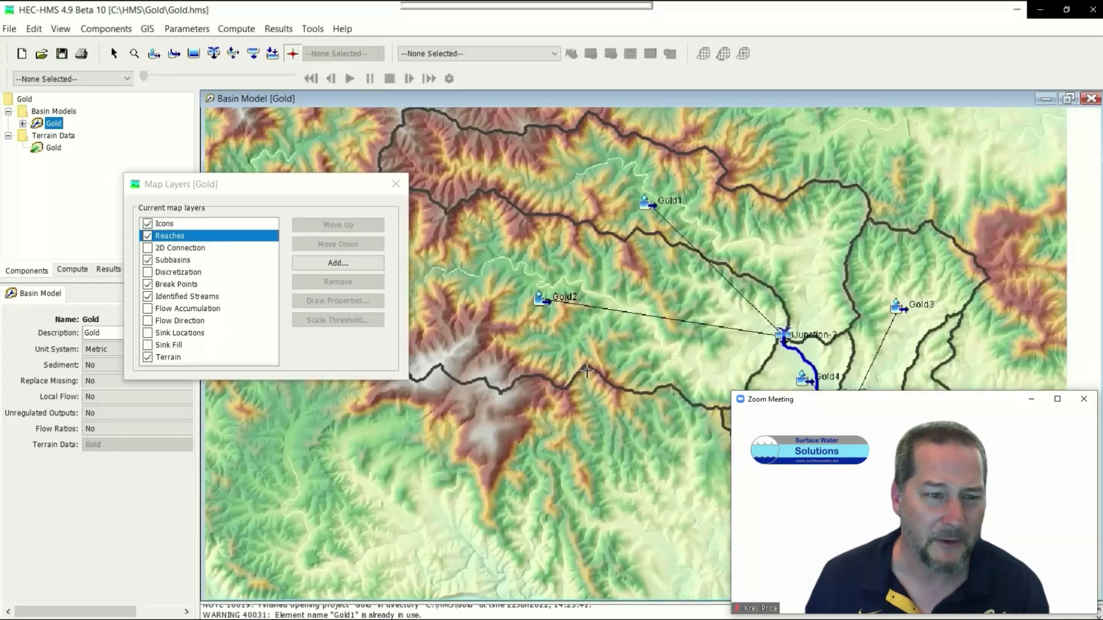
{"action": "left_click", "coordinate": [22, 124]}
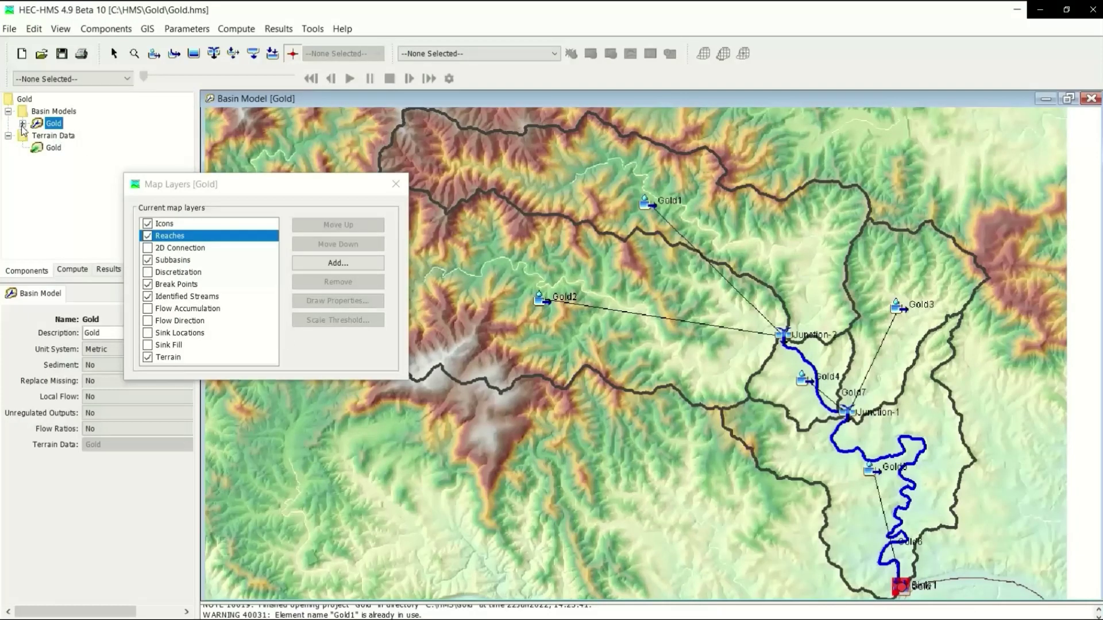
Step: Inspect the properties of the Gold2 subbasin and Junction-2 in the Gold basin model
{"action": "left_click", "coordinate": [22, 124]}
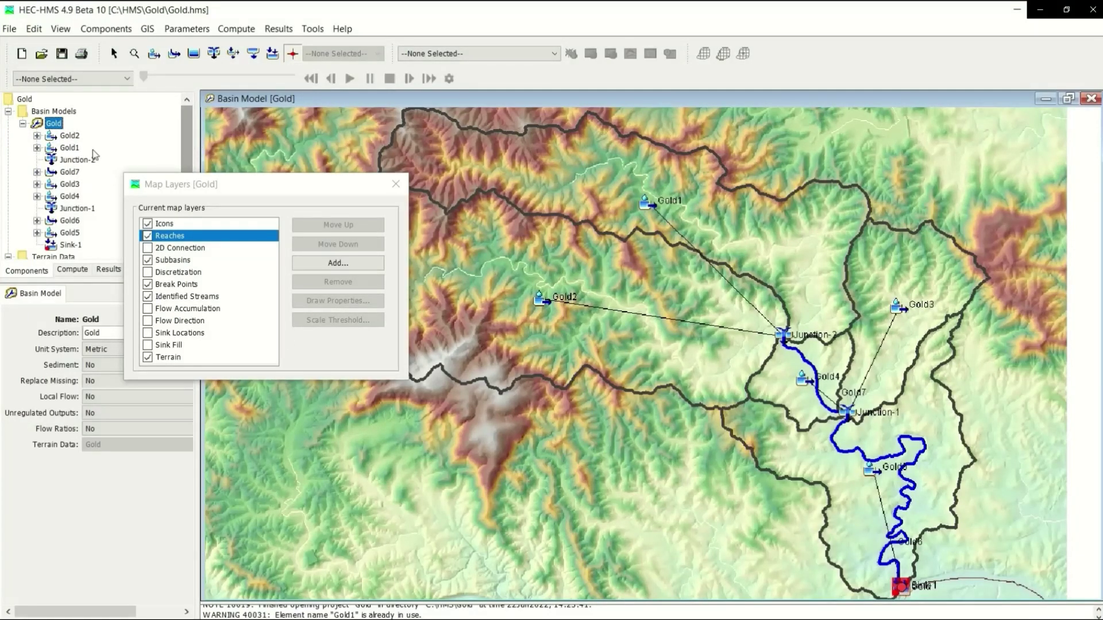
{"action": "left_click", "coordinate": [70, 137]}
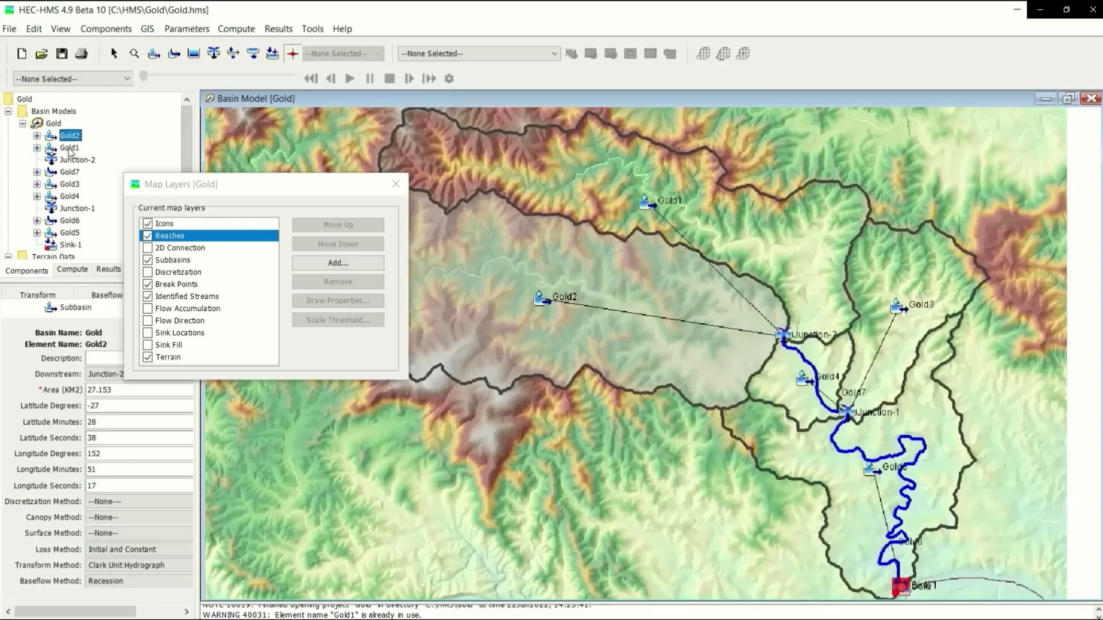
{"action": "left_click", "coordinate": [69, 160]}
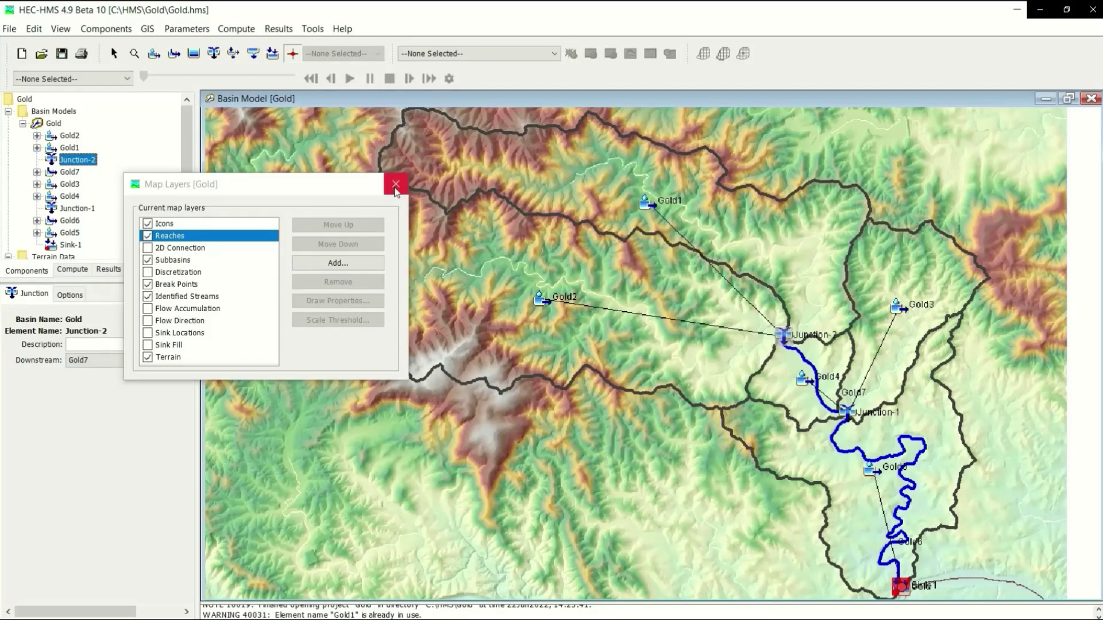
Step: Close the map layers window, collapse Gold, select Basin Models, and switch to File Explorer
{"action": "left_click_drag", "start_coordinate": [314, 187], "coordinate": [417, 408]}
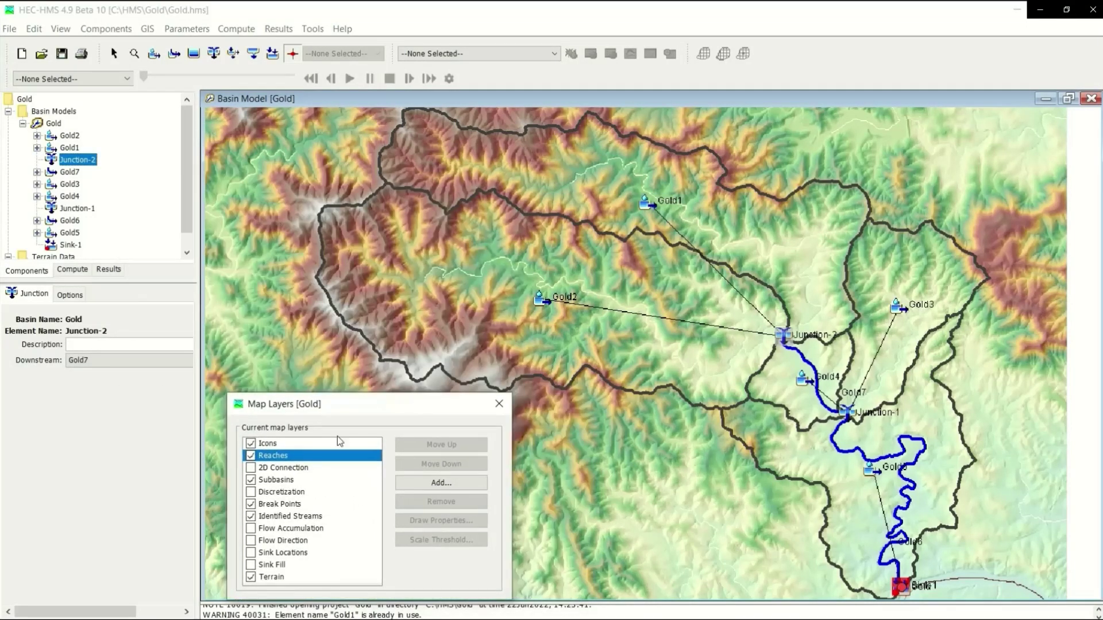
{"action": "left_click", "coordinate": [499, 405]}
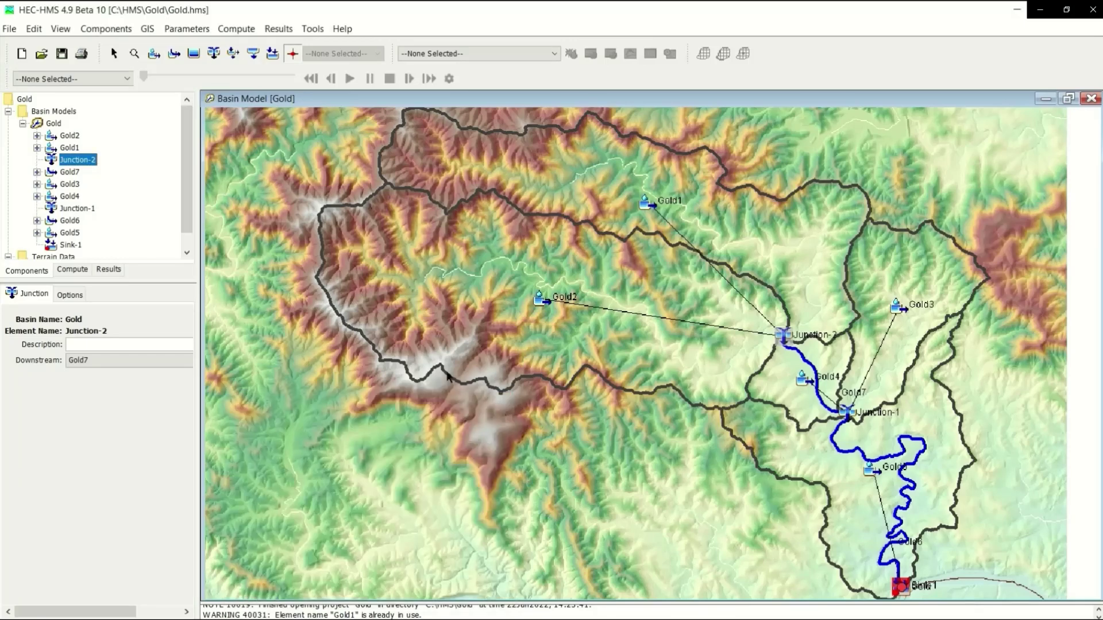
{"action": "left_click", "coordinate": [23, 123]}
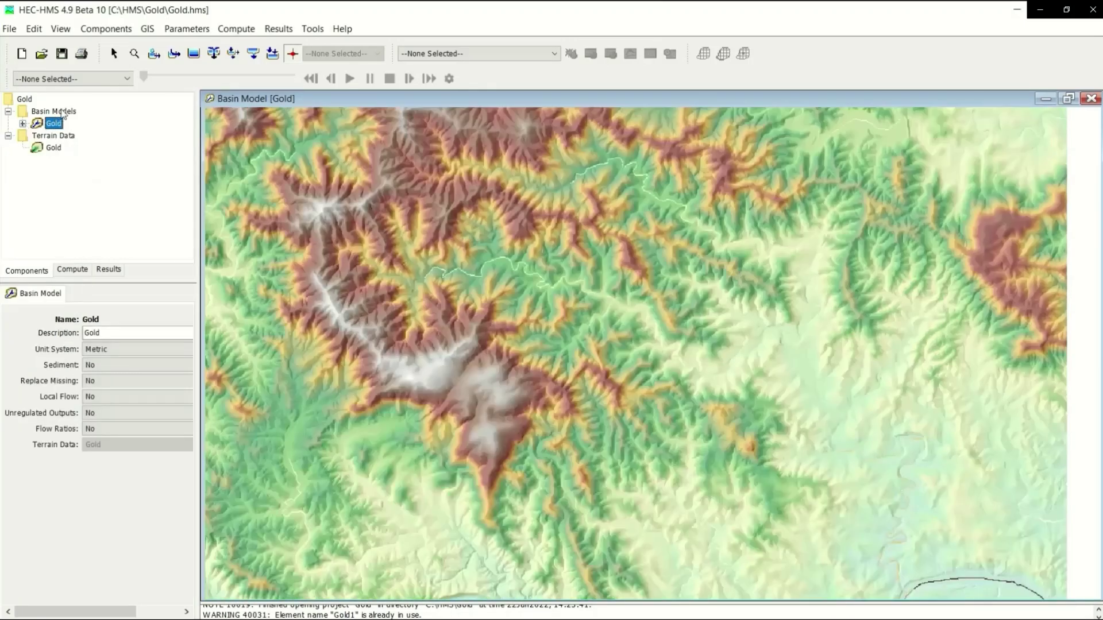
{"action": "left_click", "coordinate": [63, 113]}
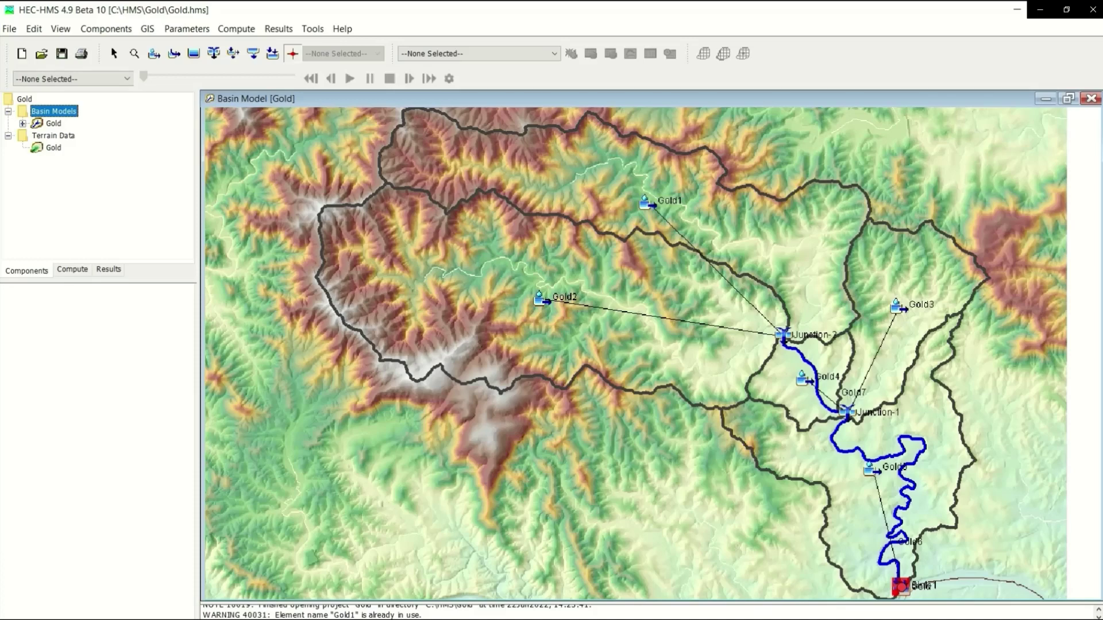
{"action": "key", "text": "alt+Tab"}
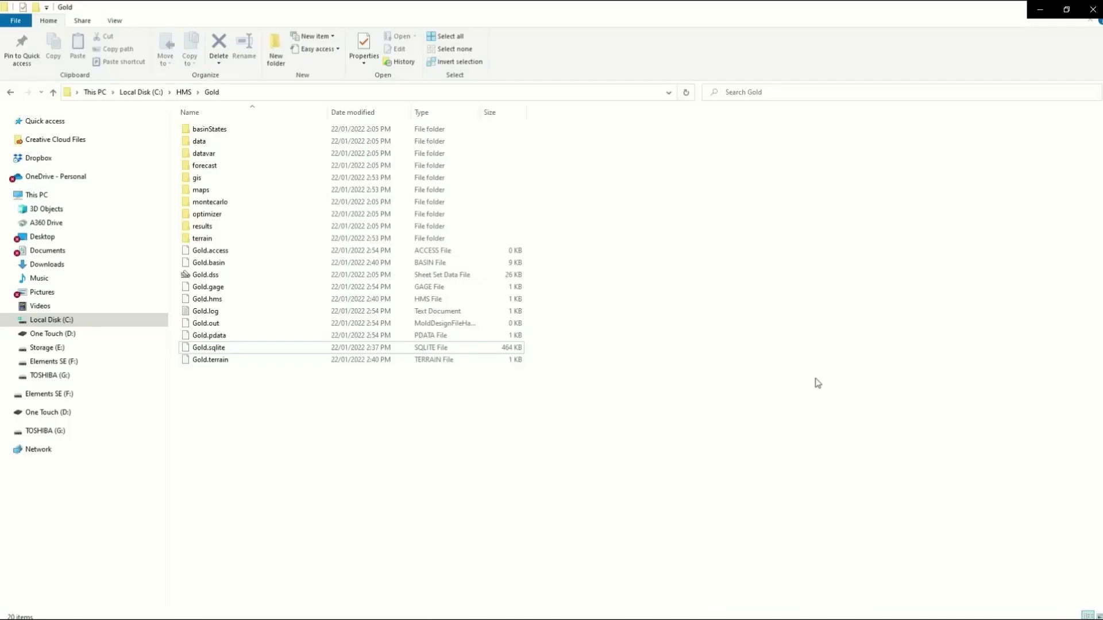
Step: Drop Gold.sqlite from the C:\HMS\Gold folder onto the QGIS Layers panel
{"action": "left_click", "coordinate": [209, 348]}
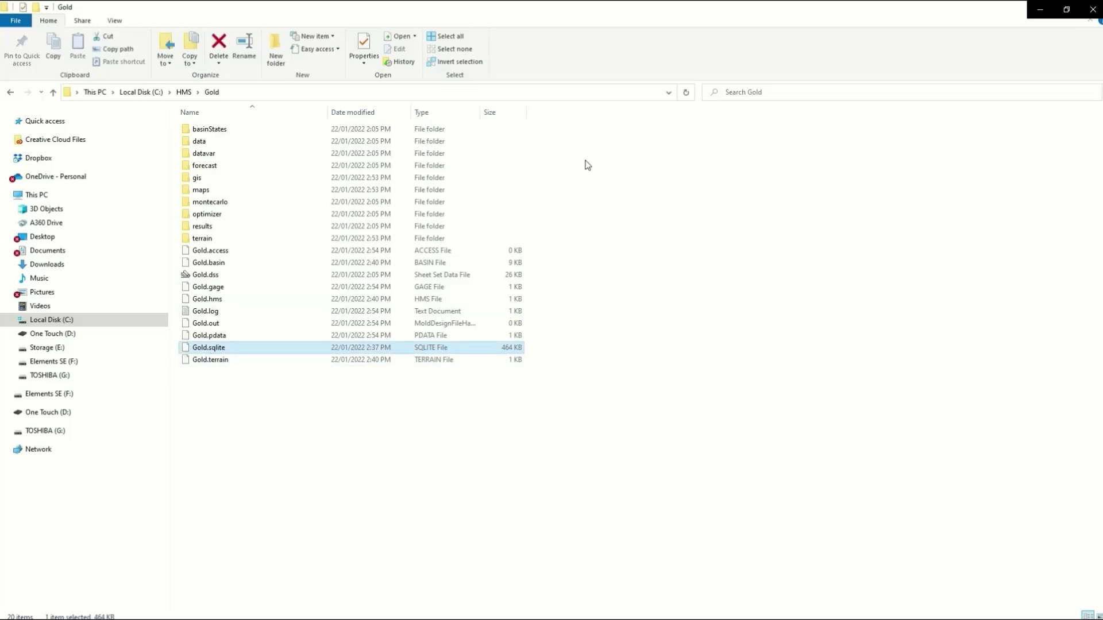
{"action": "left_click", "coordinate": [1065, 9]}
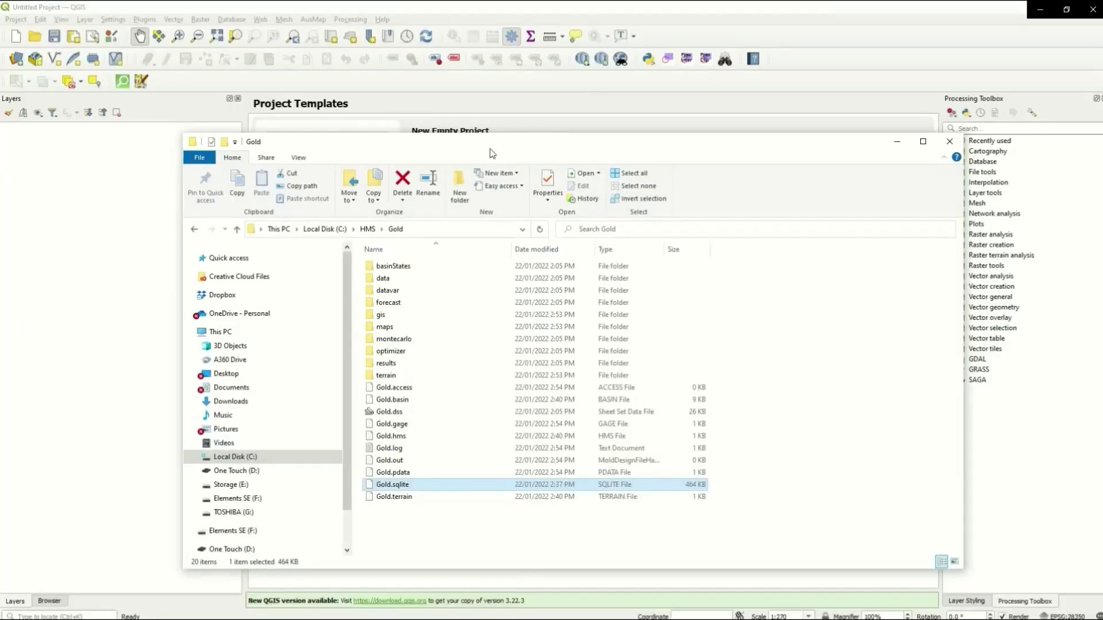
{"action": "left_click_drag", "start_coordinate": [492, 150], "coordinate": [730, 229]}
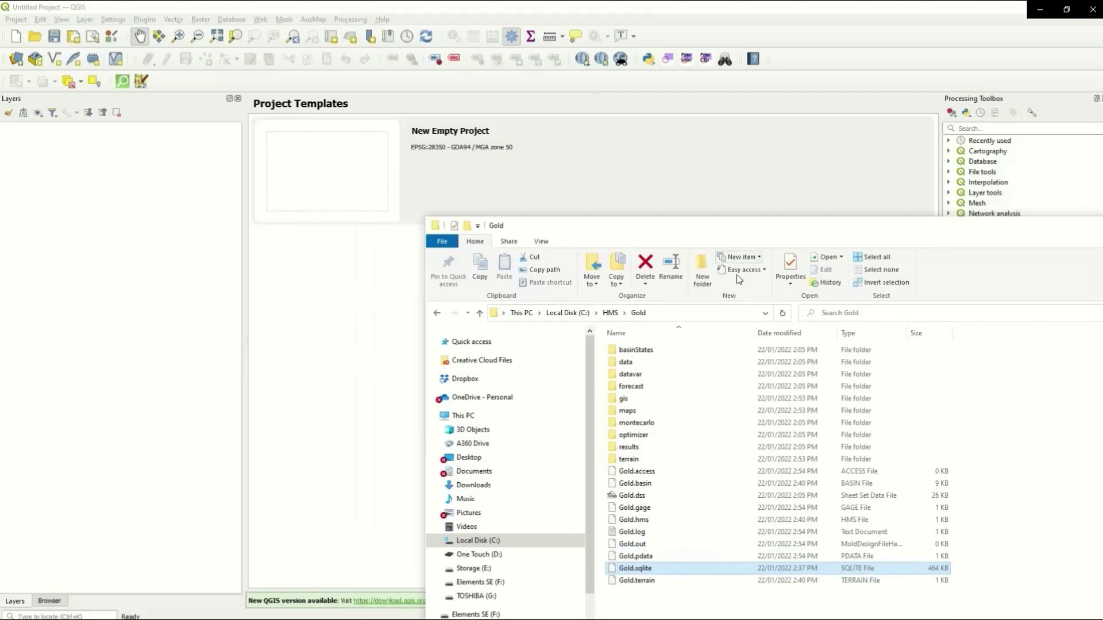
{"action": "left_click_drag", "start_coordinate": [646, 572], "coordinate": [134, 299]}
Step: Add all eleven selected Gold.sqlite layers to the QGIS map
{"action": "left_click_drag", "start_coordinate": [417, 295], "coordinate": [205, 300]}
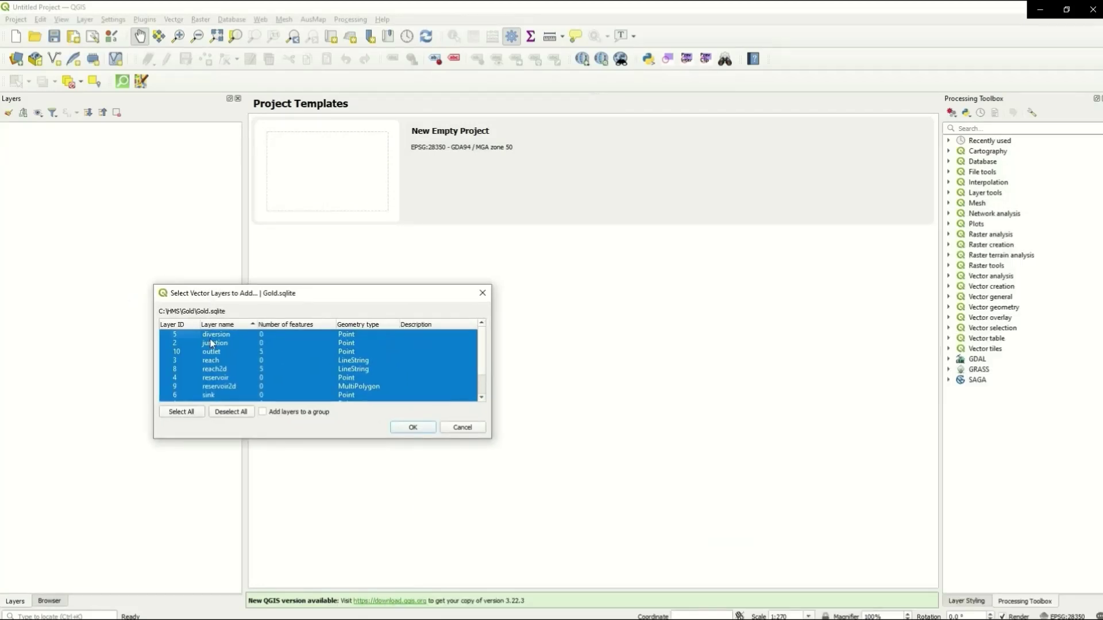
{"action": "scroll", "coordinate": [481, 371], "scroll_direction": "down", "scroll_amount": 1}
{"action": "scroll", "coordinate": [485, 356], "scroll_direction": "up", "scroll_amount": 1}
{"action": "scroll", "coordinate": [486, 367], "scroll_direction": "down", "scroll_amount": 1}
{"action": "left_click", "coordinate": [412, 428]}
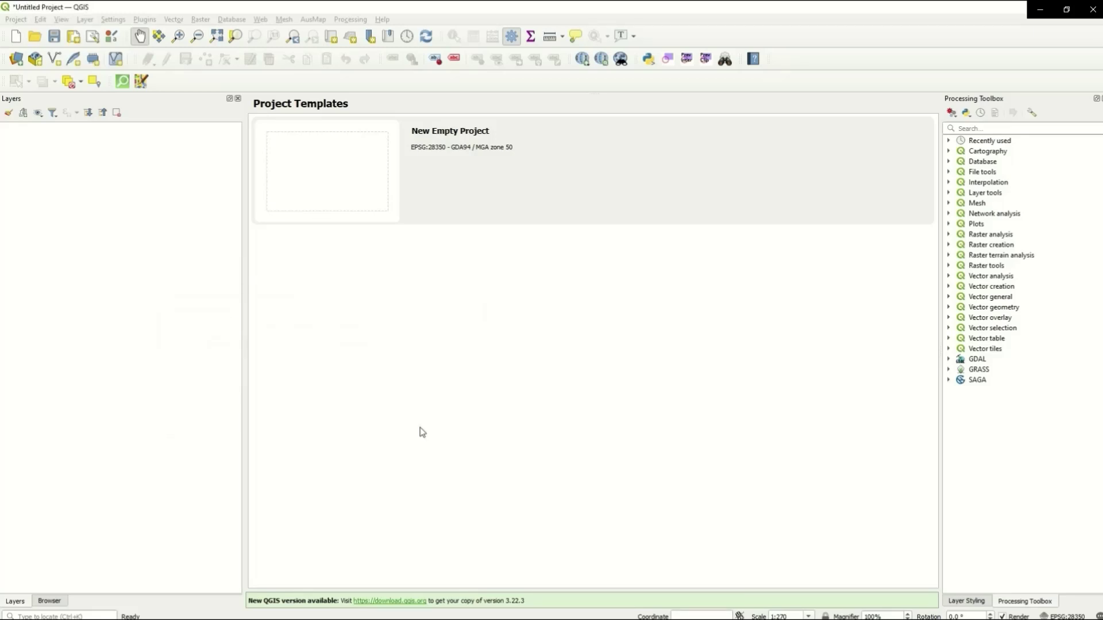
Step: Toggle Gold subbasin2d off and back on, and hide the Gold reservoir2d layer
{"action": "scroll", "coordinate": [700, 373], "scroll_direction": "up", "scroll_amount": 1}
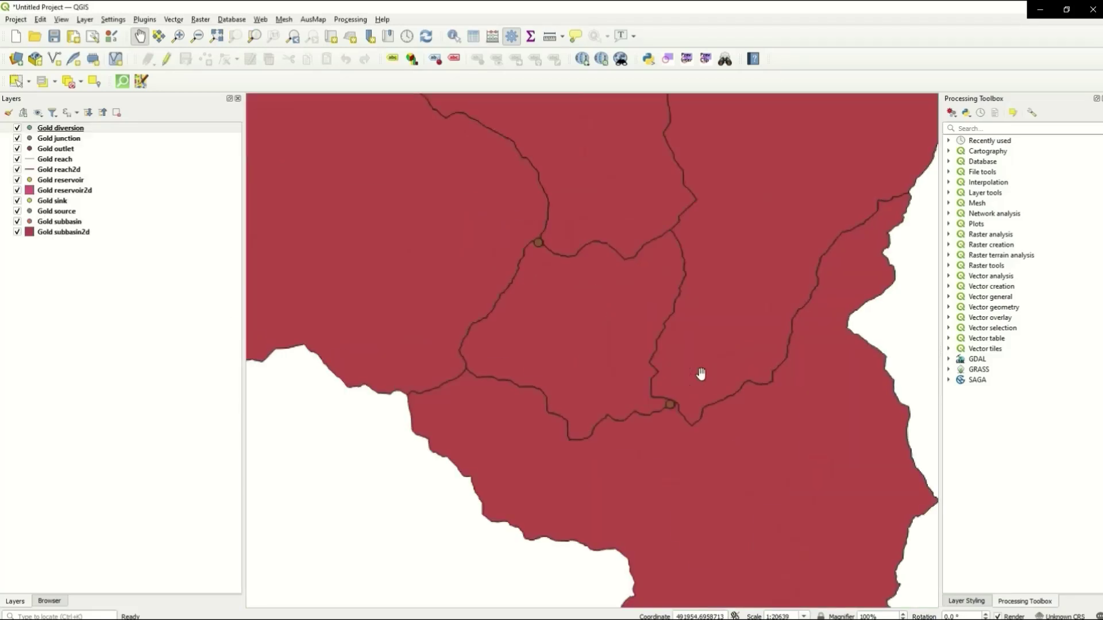
{"action": "left_click", "coordinate": [17, 232]}
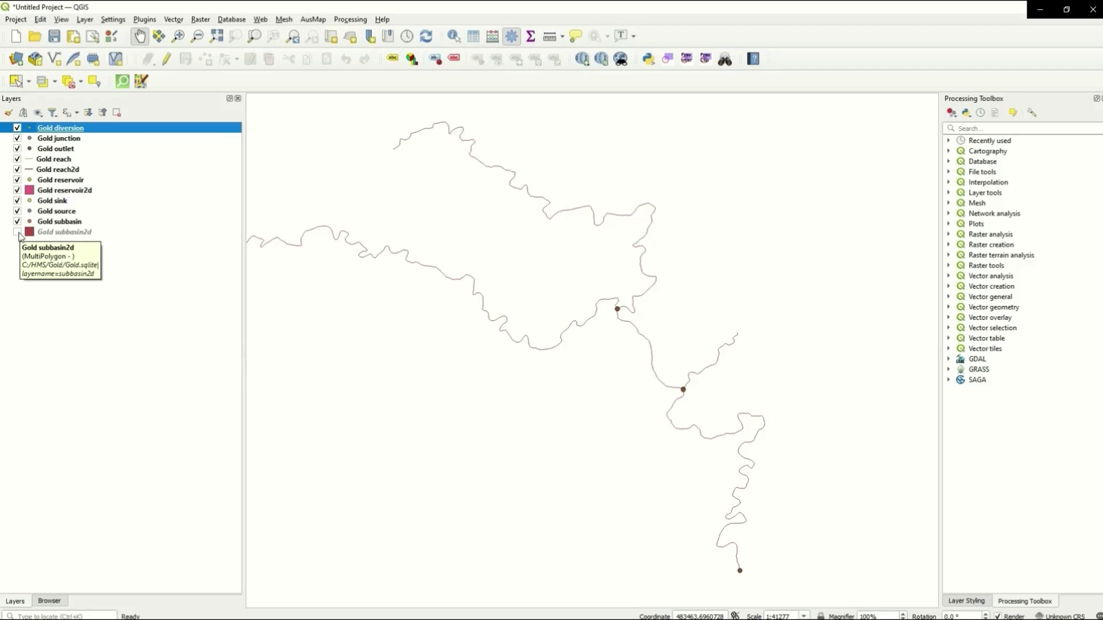
{"action": "left_click", "coordinate": [19, 233]}
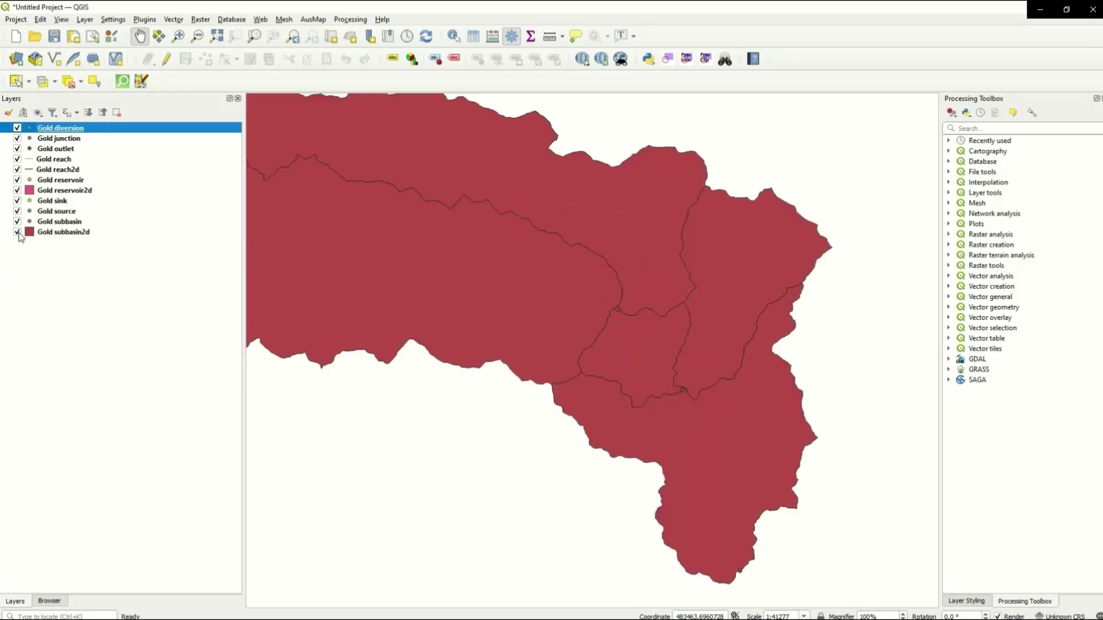
{"action": "left_click", "coordinate": [19, 192]}
Step: Export Gold subbasin2d as C:\HMS\GIS\Gold Basin.shp, then hide the Gold Basin and subbasin2d layers
{"action": "right_click", "coordinate": [52, 232]}
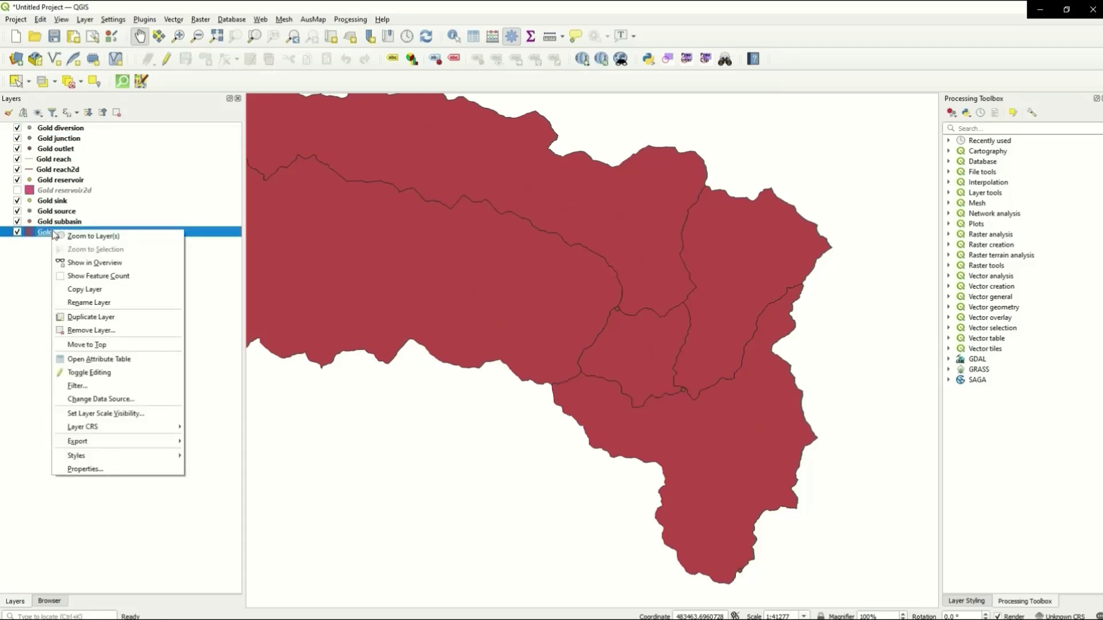
{"action": "mouse_move", "coordinate": [104, 447]}
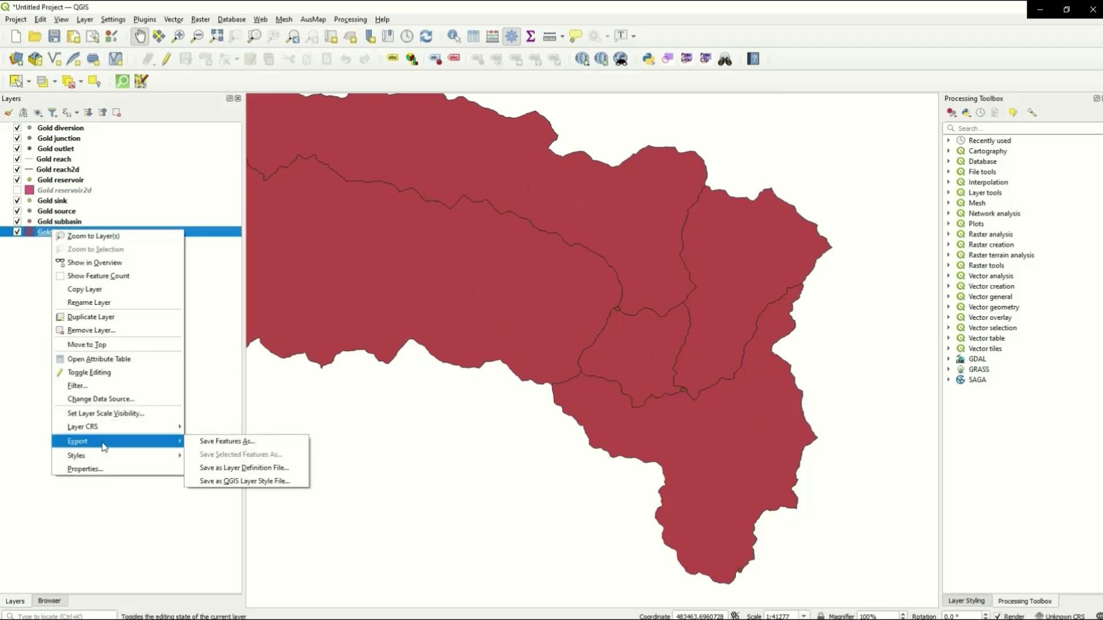
{"action": "left_click", "coordinate": [241, 442]}
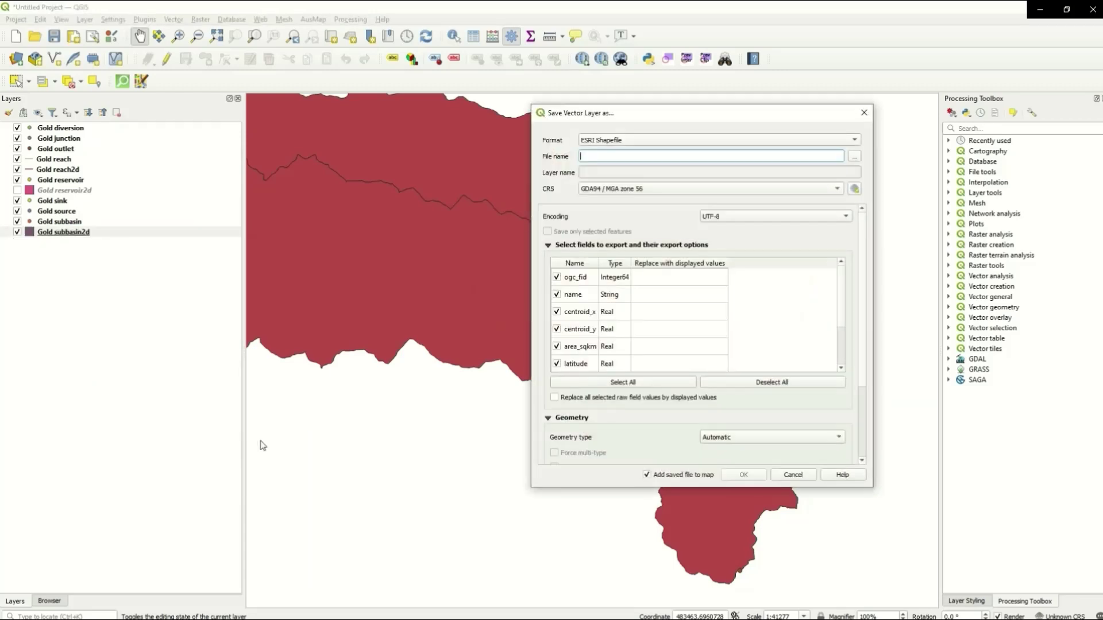
{"action": "left_click_drag", "start_coordinate": [634, 119], "coordinate": [589, 174]}
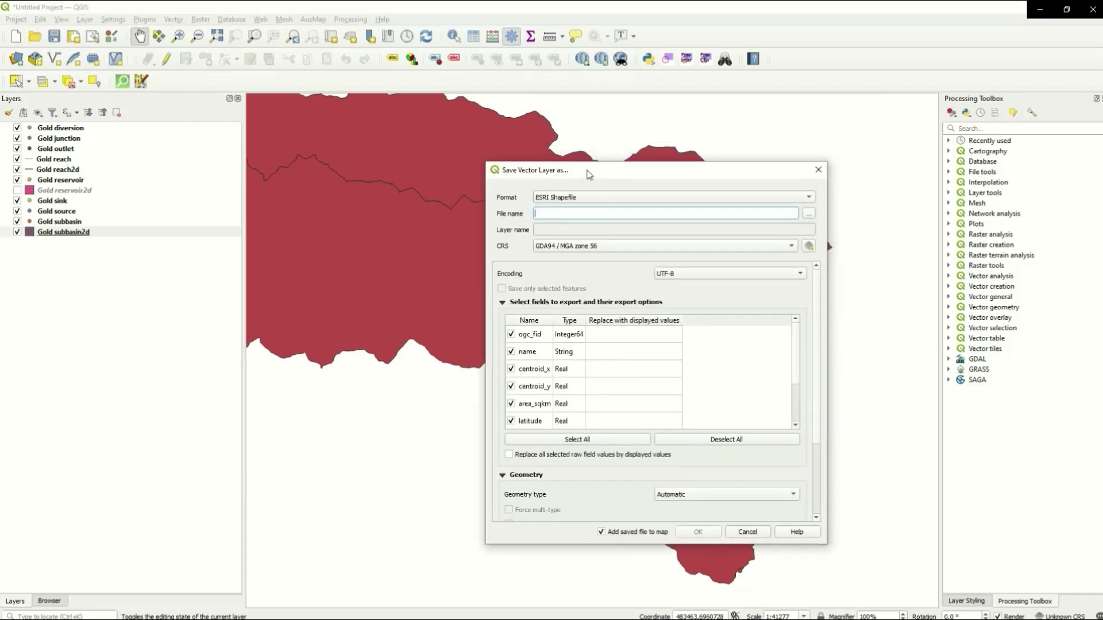
{"action": "left_click", "coordinate": [809, 215]}
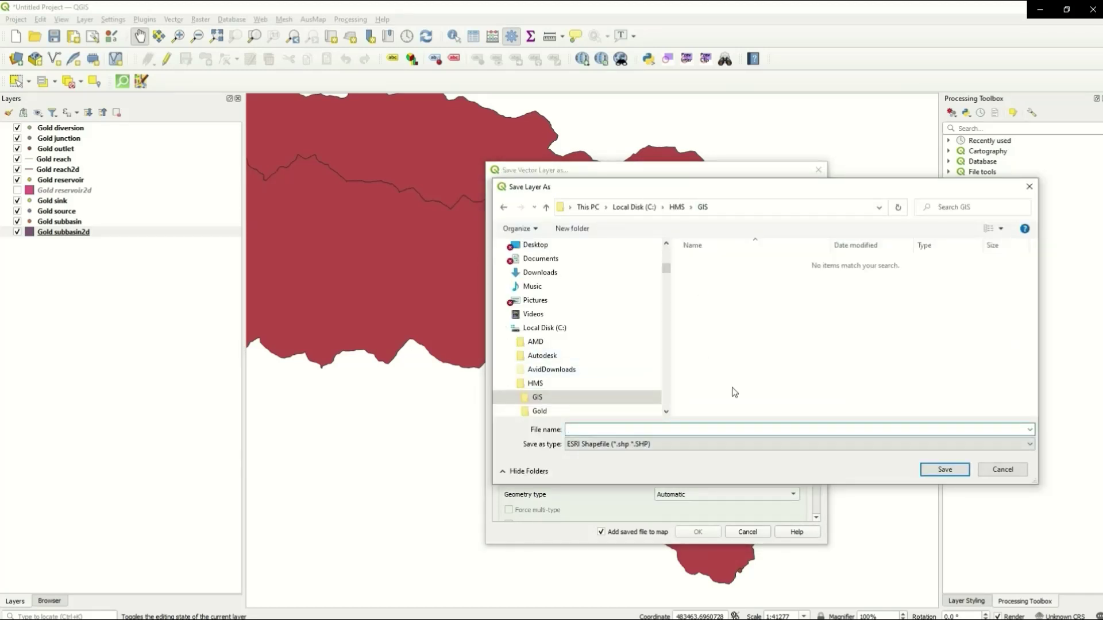
{"action": "type", "text": "Gold Basin"}
{"action": "key", "text": "Return"}
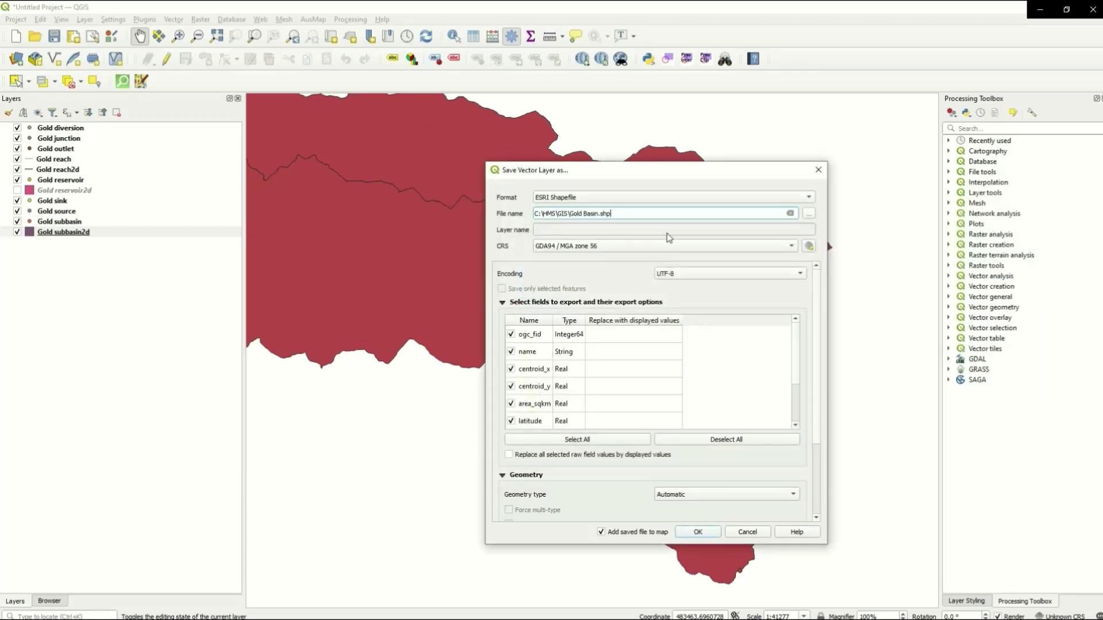
{"action": "scroll", "coordinate": [815, 391], "scroll_direction": "down", "scroll_amount": 3}
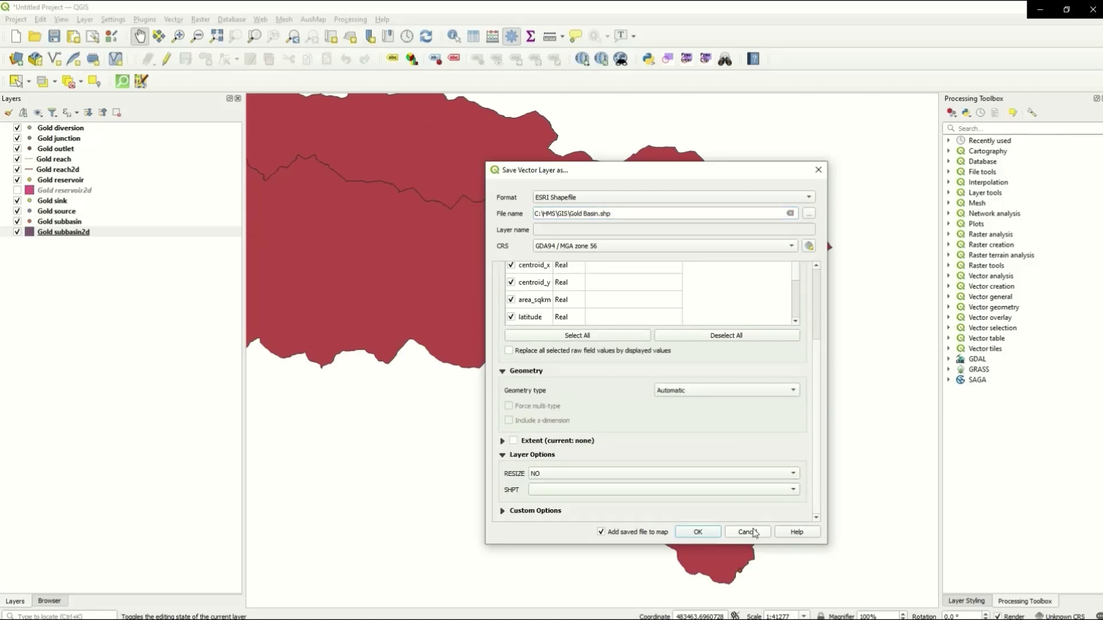
{"action": "left_click", "coordinate": [697, 531]}
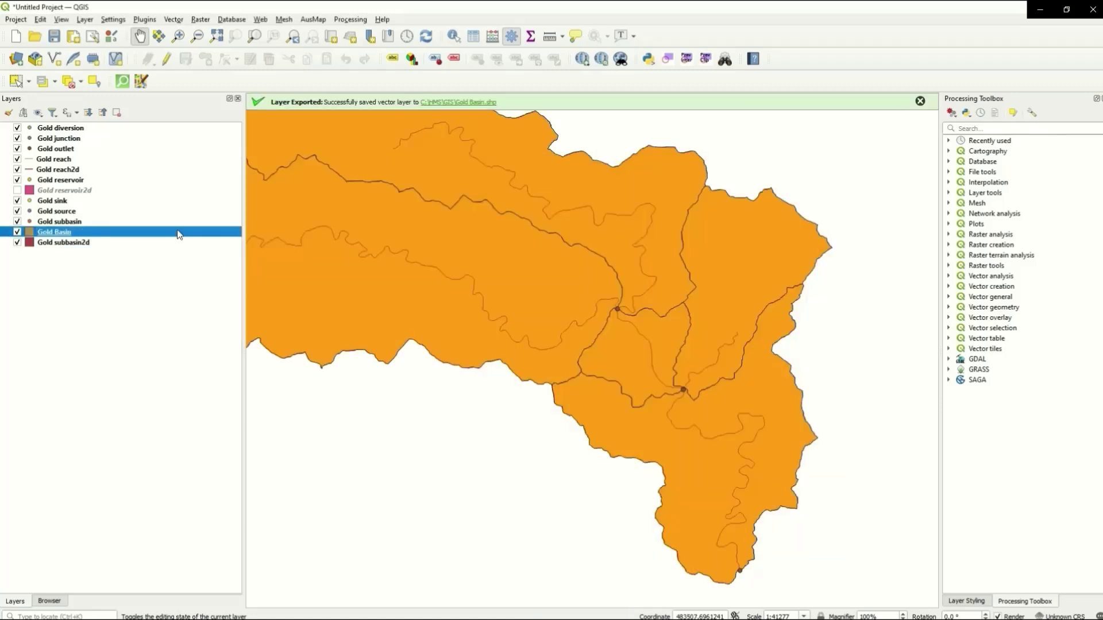
{"action": "left_click", "coordinate": [17, 232]}
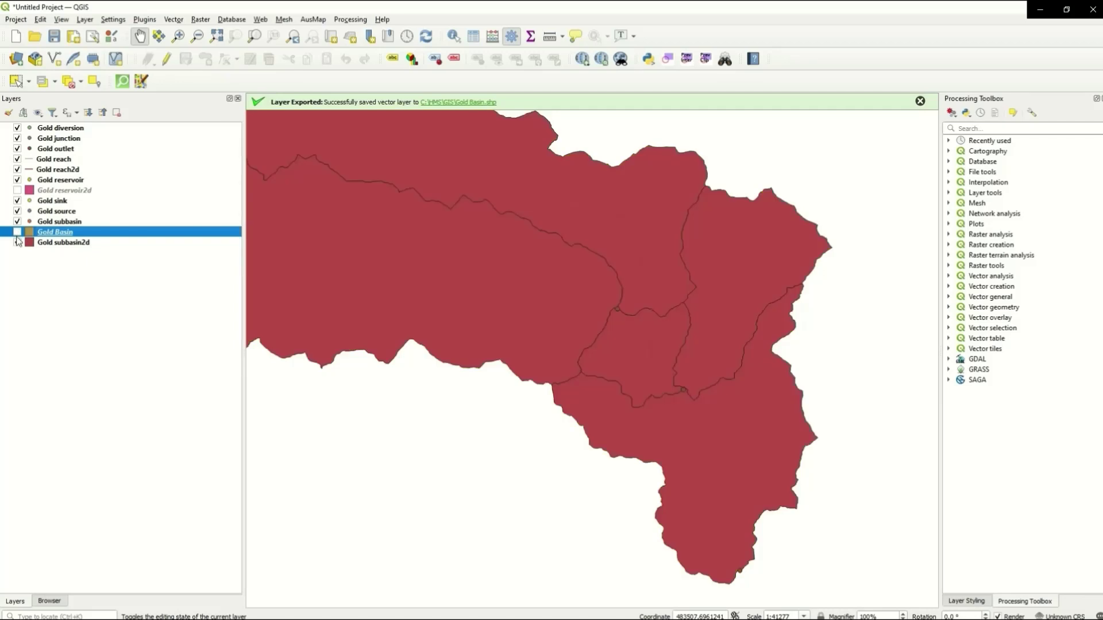
{"action": "left_click", "coordinate": [17, 242]}
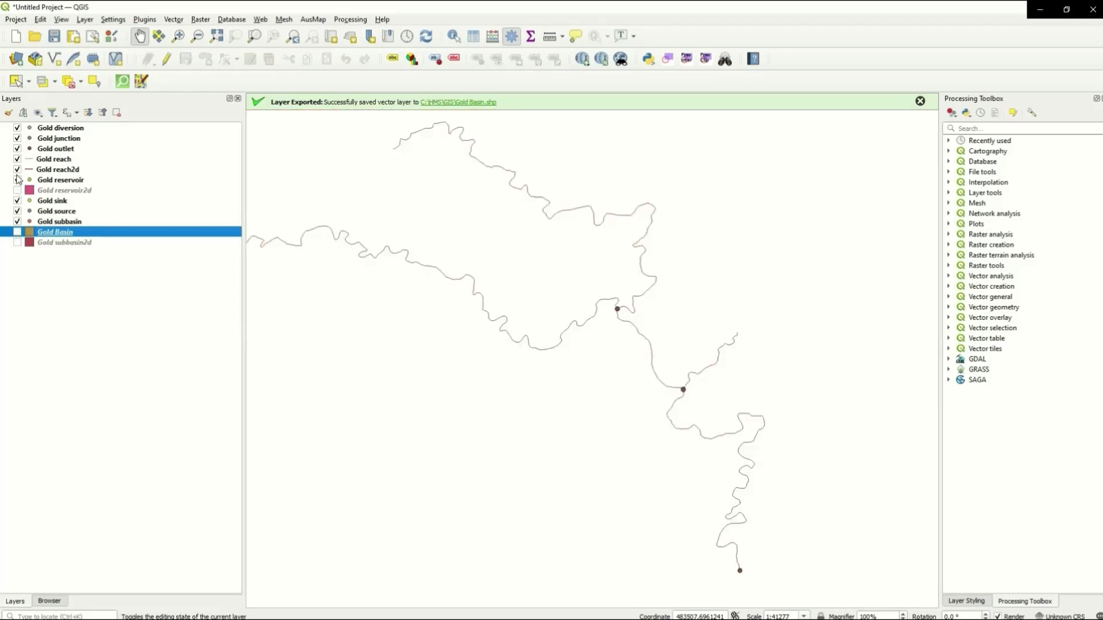
Step: Export Gold reach2d as C:\HMS\GIS\Gold Streams.shp and add it to the map
{"action": "left_click", "coordinate": [17, 172]}
{"action": "left_click", "coordinate": [17, 170]}
{"action": "right_click", "coordinate": [52, 171]}
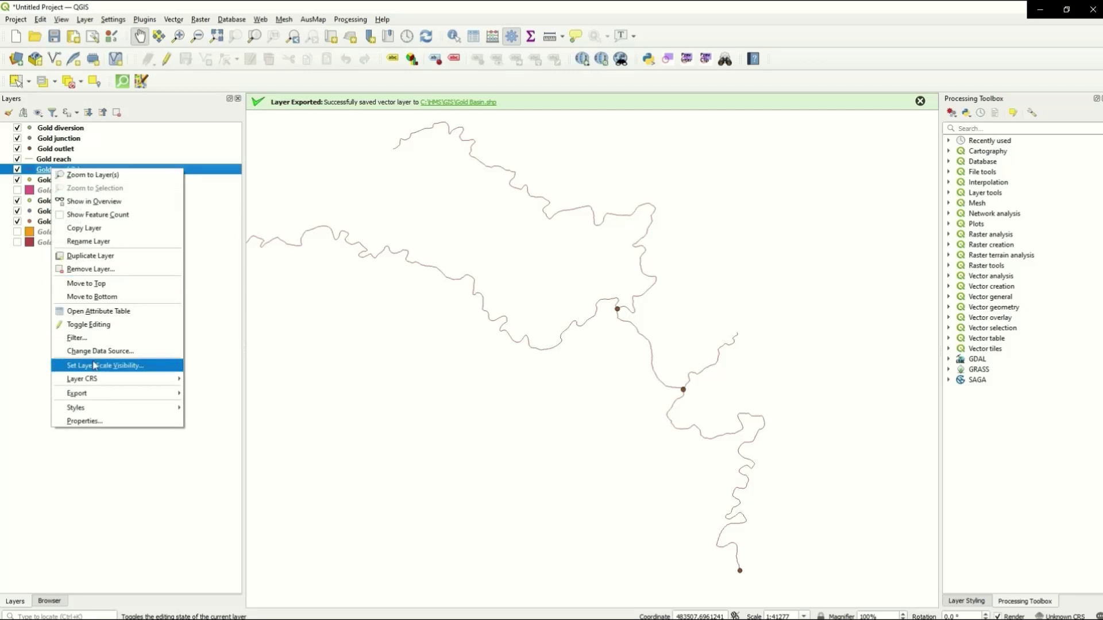
{"action": "mouse_move", "coordinate": [96, 393]}
{"action": "left_click", "coordinate": [238, 395]}
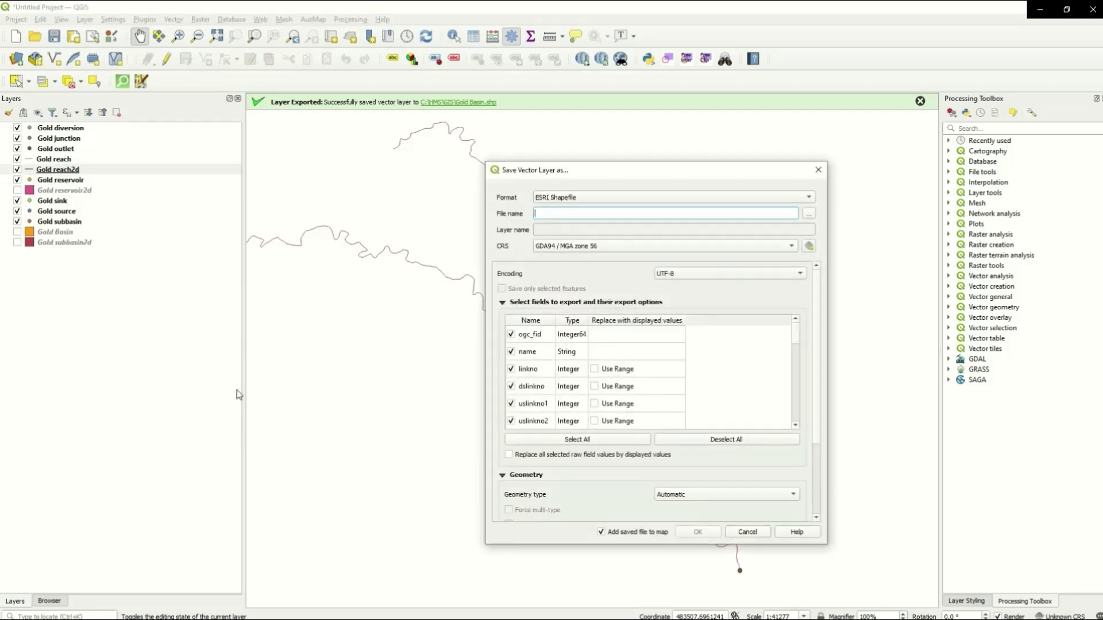
{"action": "left_click", "coordinate": [813, 214]}
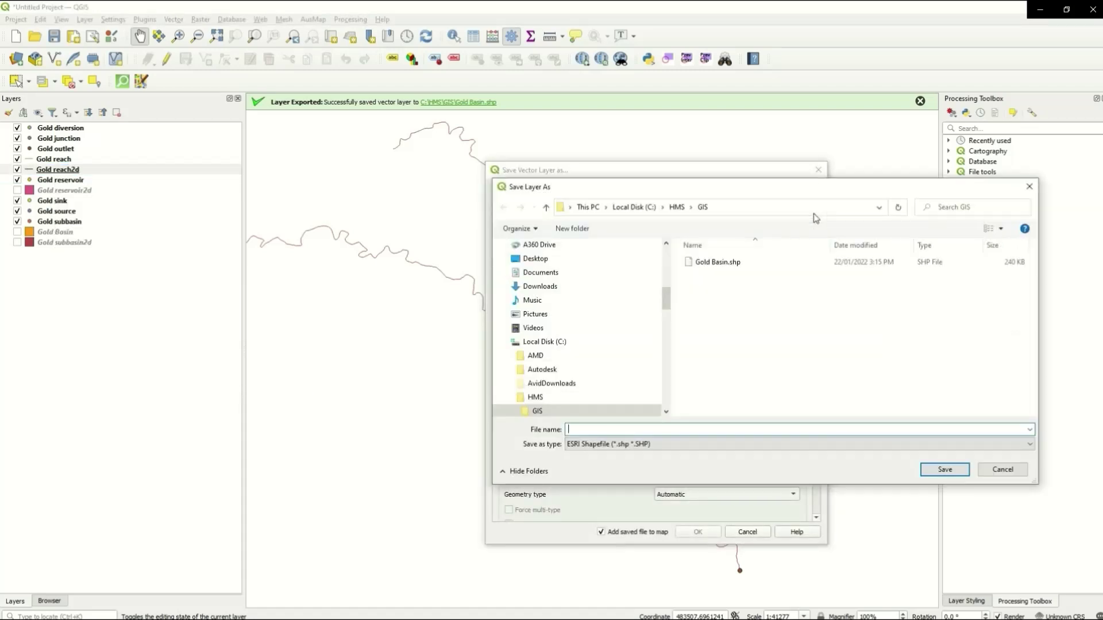
{"action": "left_click", "coordinate": [722, 263]}
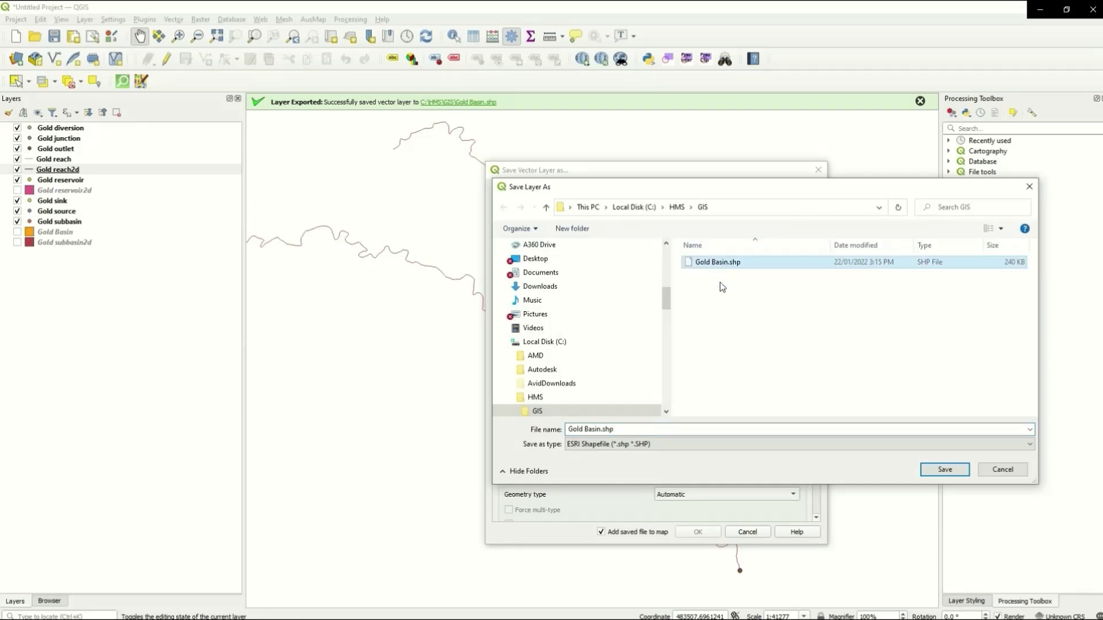
{"action": "left_click", "coordinate": [584, 429]}
{"action": "left_click", "coordinate": [584, 429]}
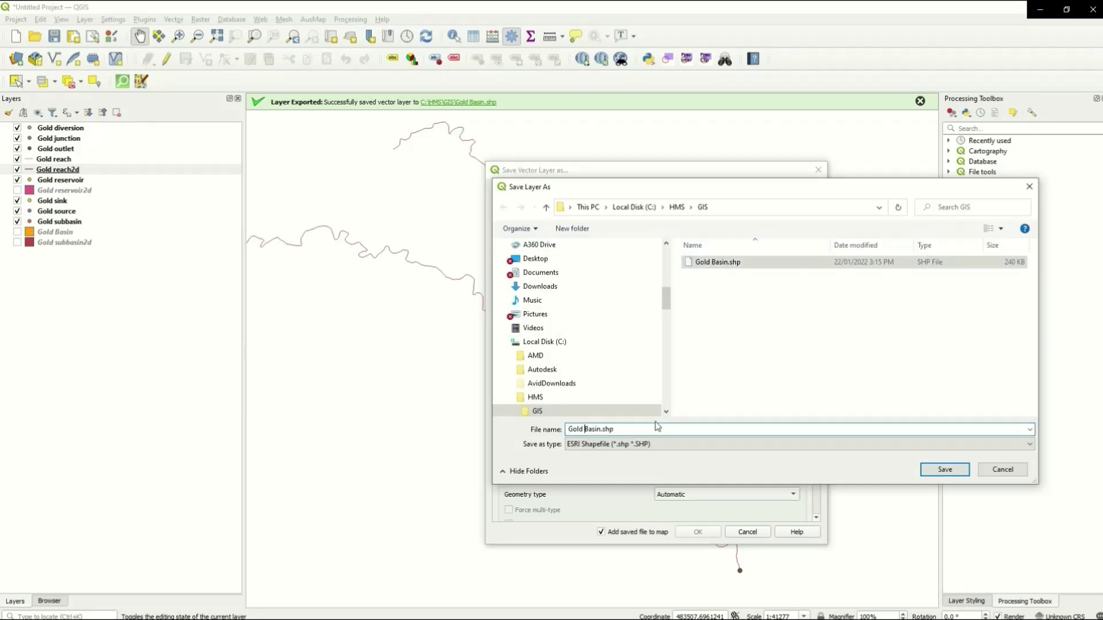
{"action": "key", "text": "ctrl+shift+Right"}
{"action": "type", "text": "Strea"}
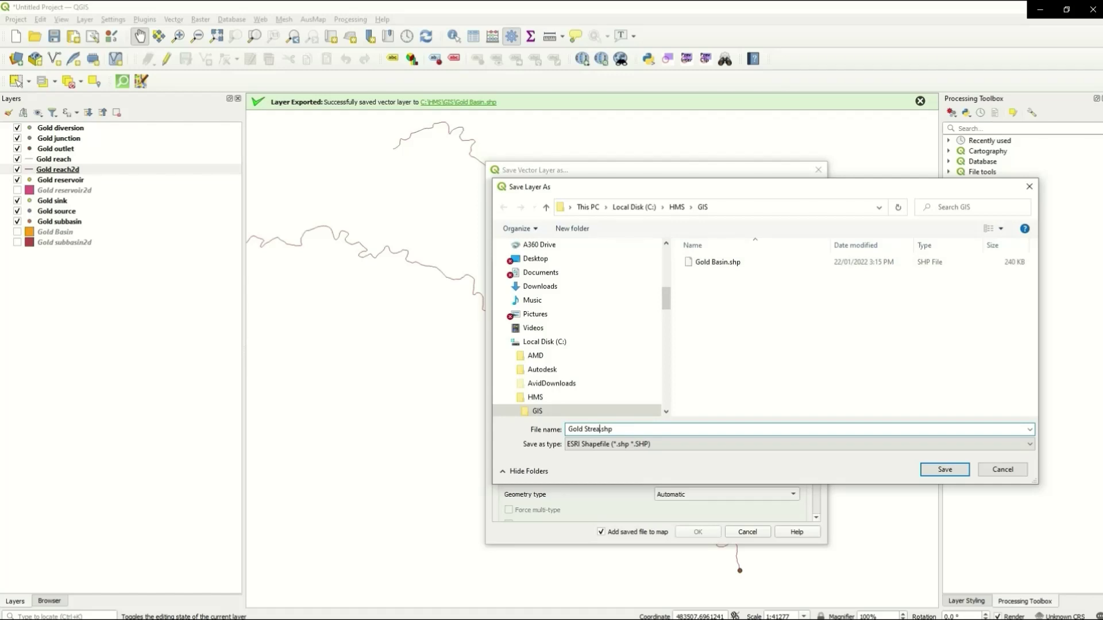
{"action": "type", "text": "ms"}
{"action": "key", "text": "Return"}
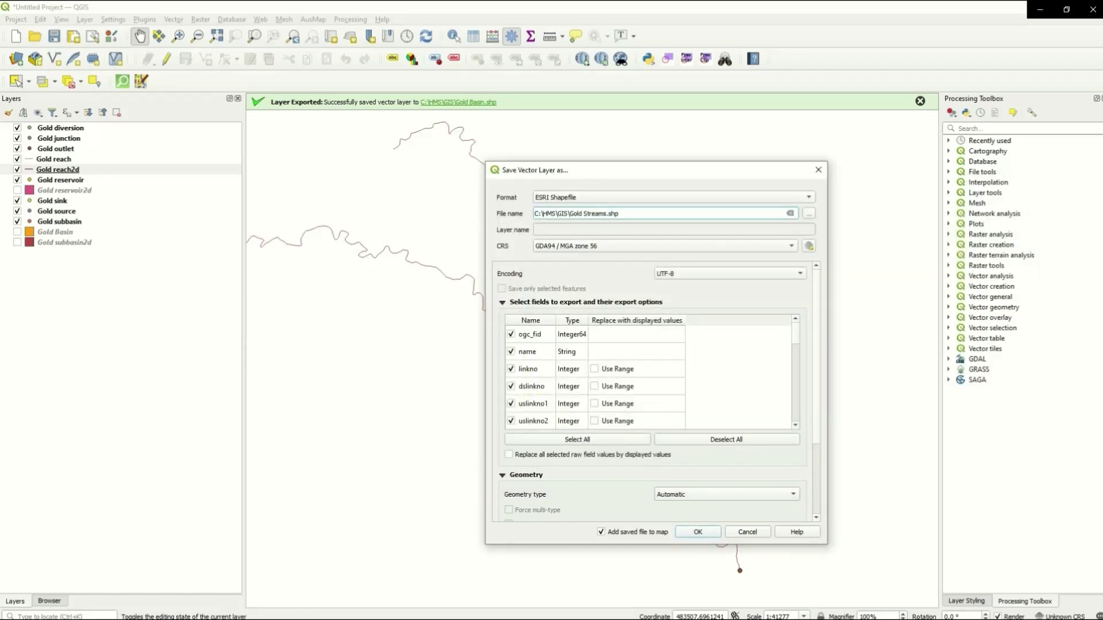
{"action": "left_click", "coordinate": [697, 532]}
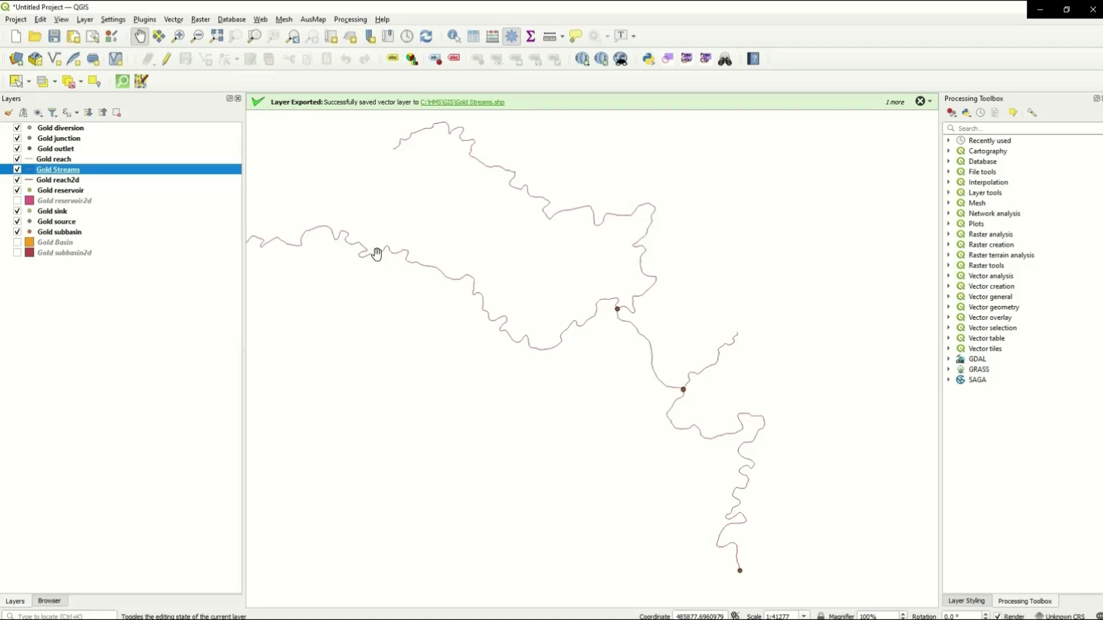
Step: Back in HEC-HMS, start a GIS layer export with Subbasins as the layer type
{"action": "left_click", "coordinate": [1040, 10]}
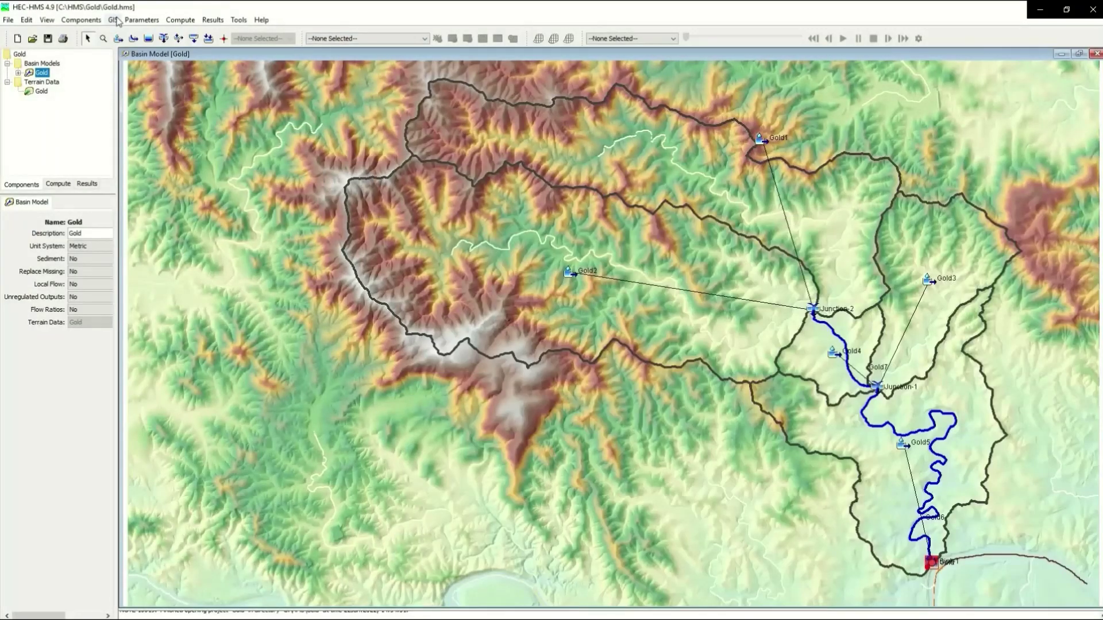
{"action": "left_click", "coordinate": [113, 20]}
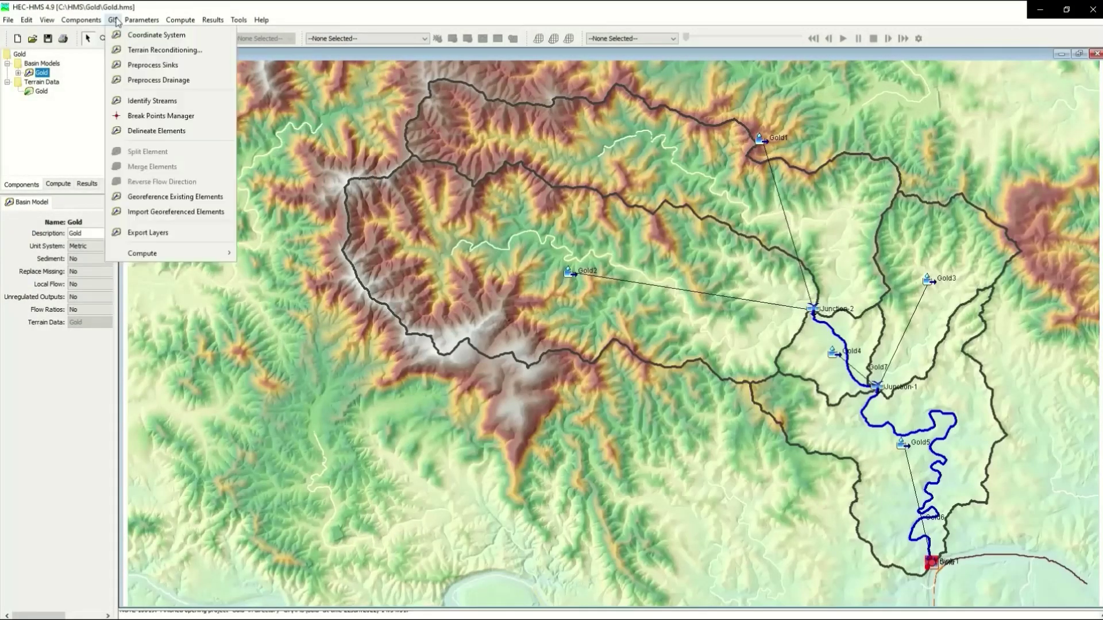
{"action": "left_click", "coordinate": [155, 233]}
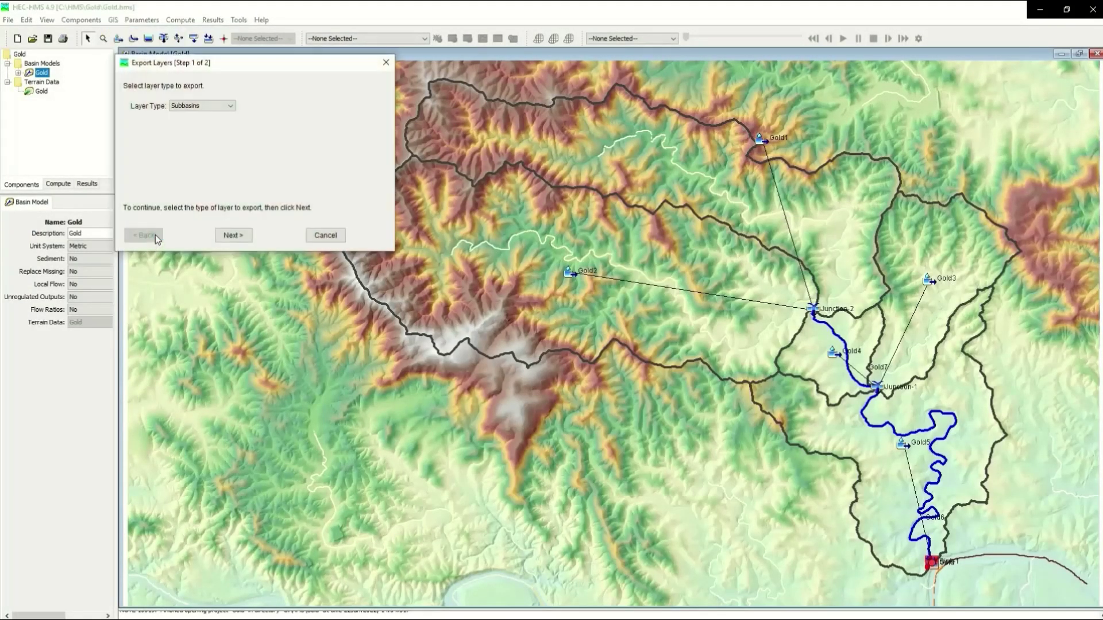
{"action": "left_click", "coordinate": [233, 235]}
Step: Save the subbasin export as Gold Basin HMS in C:\HMS\GIS and finish the wizard
{"action": "left_click", "coordinate": [364, 104]}
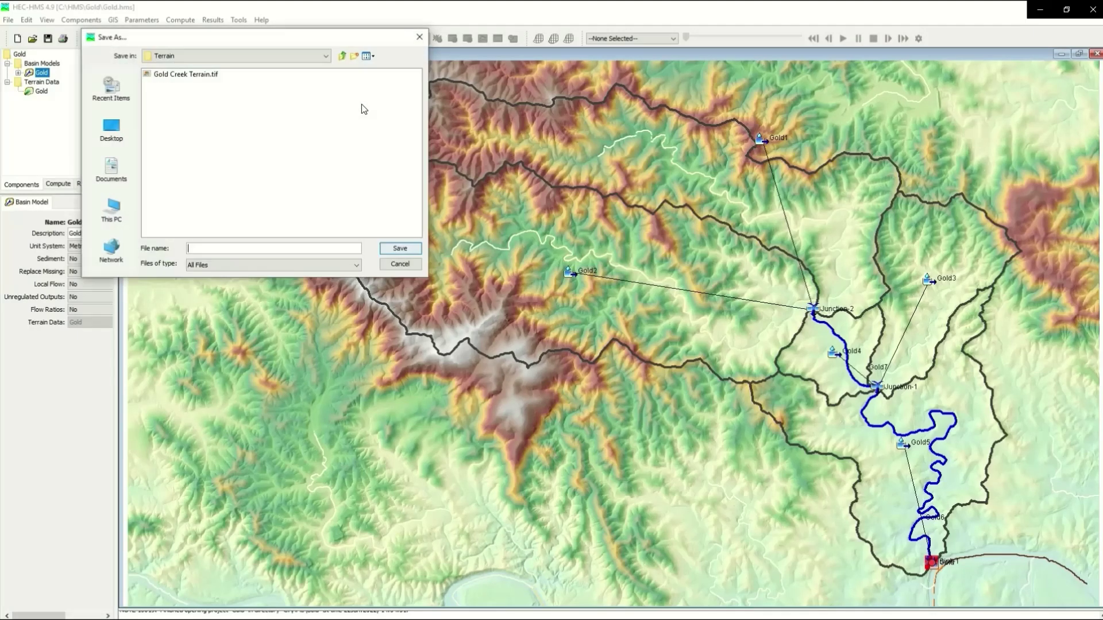
{"action": "left_click", "coordinate": [326, 57]}
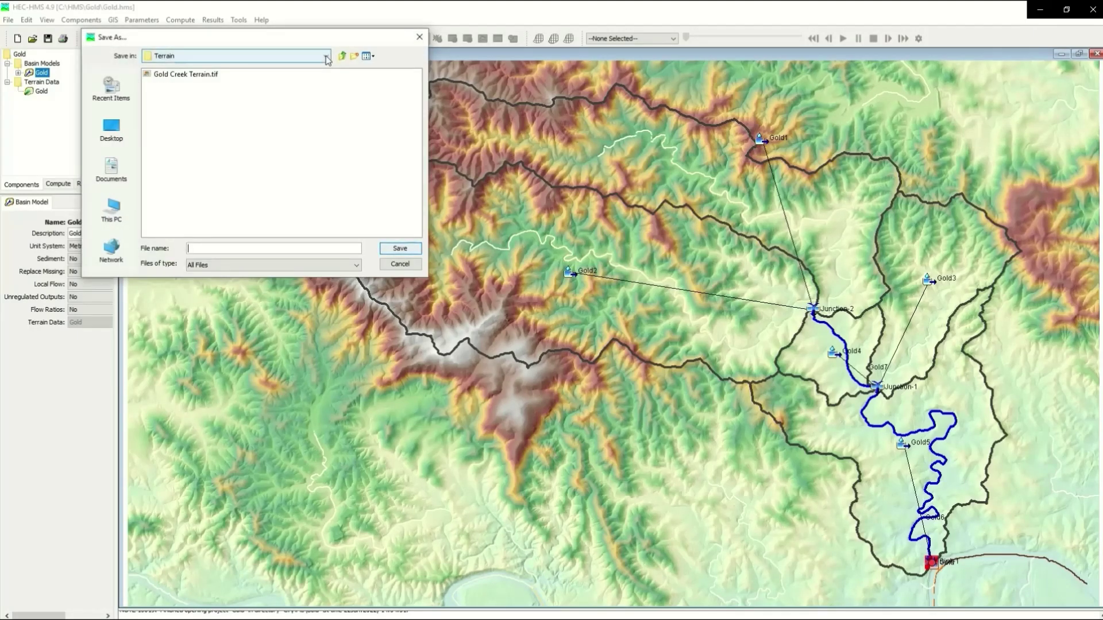
{"action": "scroll", "coordinate": [242, 84], "scroll_direction": "up", "scroll_amount": 1}
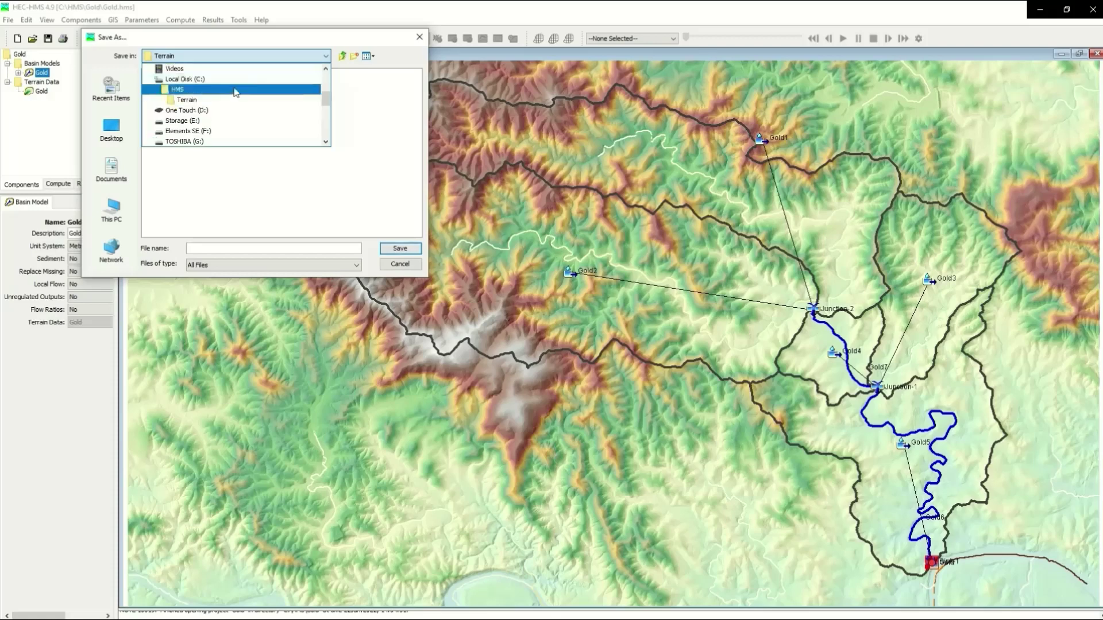
{"action": "left_click", "coordinate": [220, 91]}
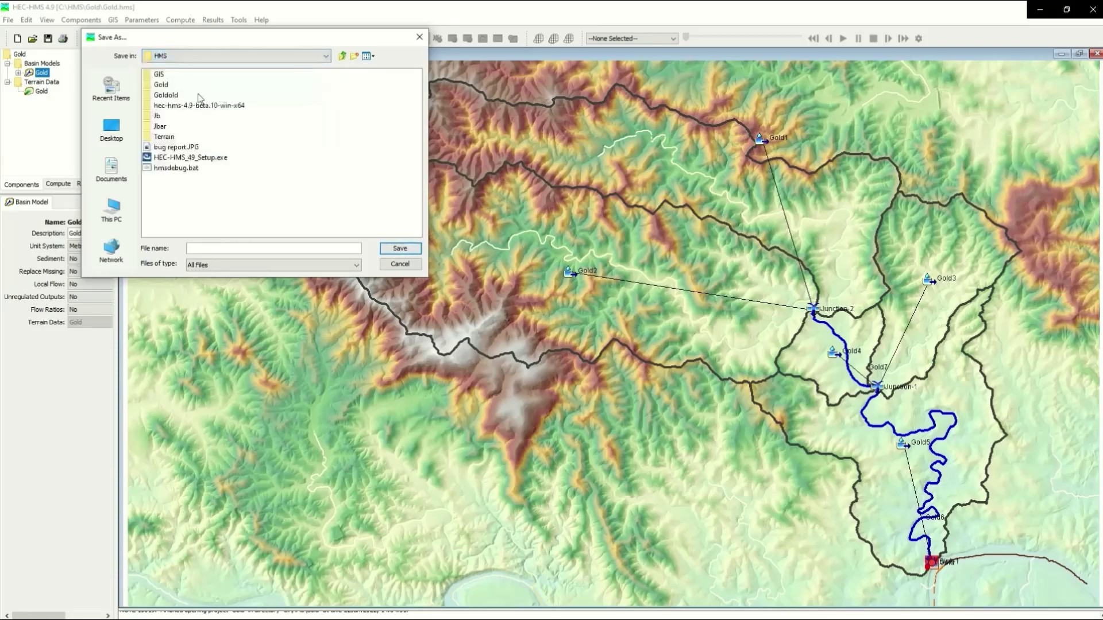
{"action": "double_click", "coordinate": [161, 74]}
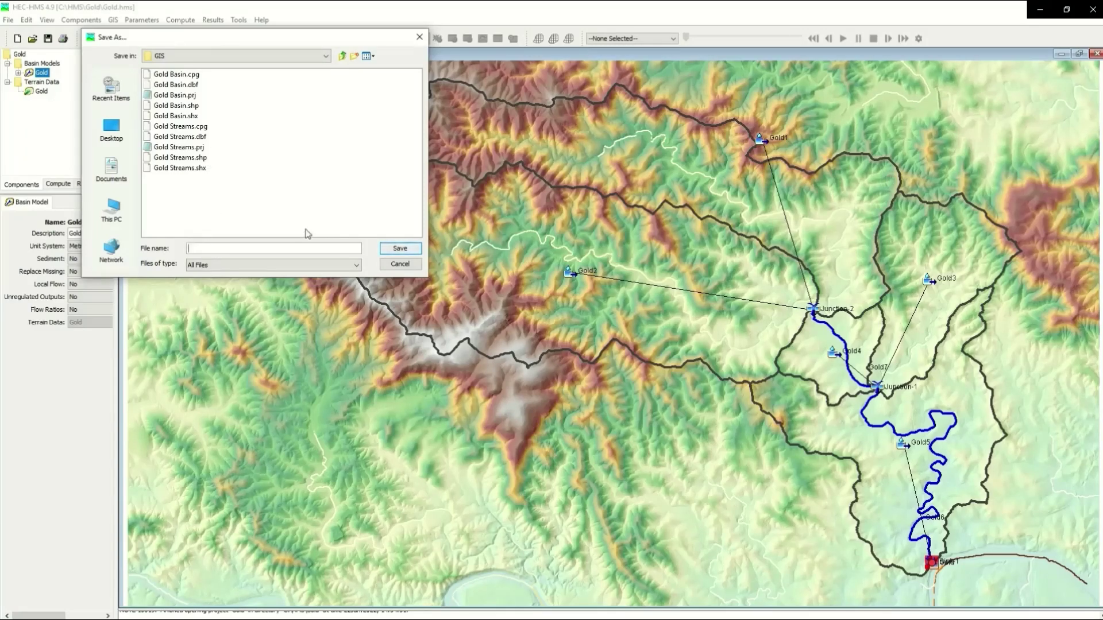
{"action": "type", "text": "Gold Basin HMS"}
{"action": "key", "text": "Return"}
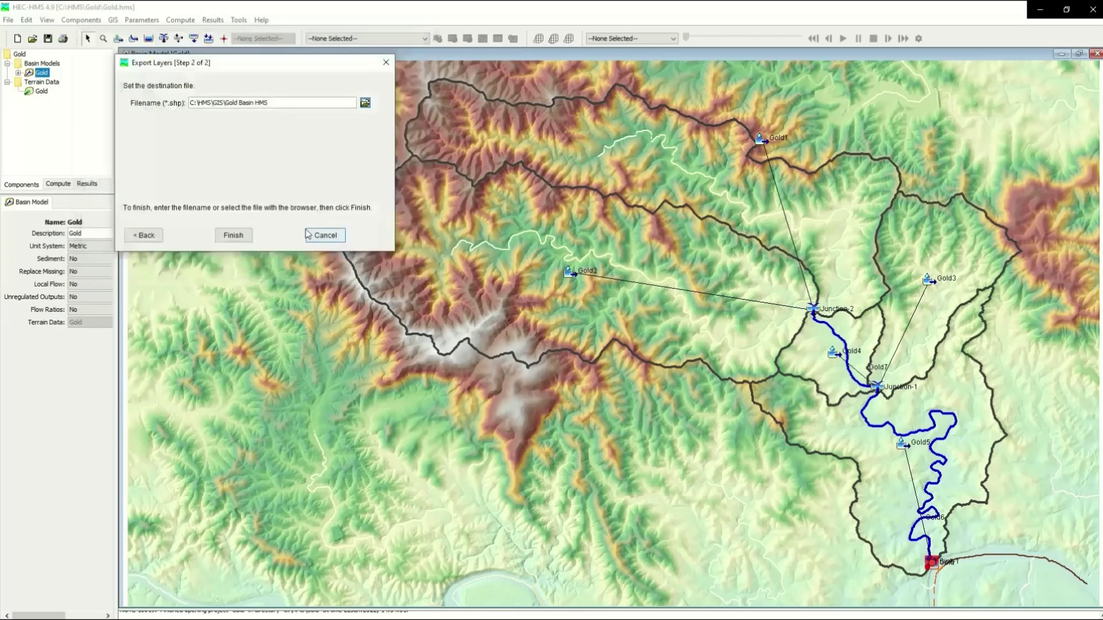
{"action": "left_click", "coordinate": [240, 239]}
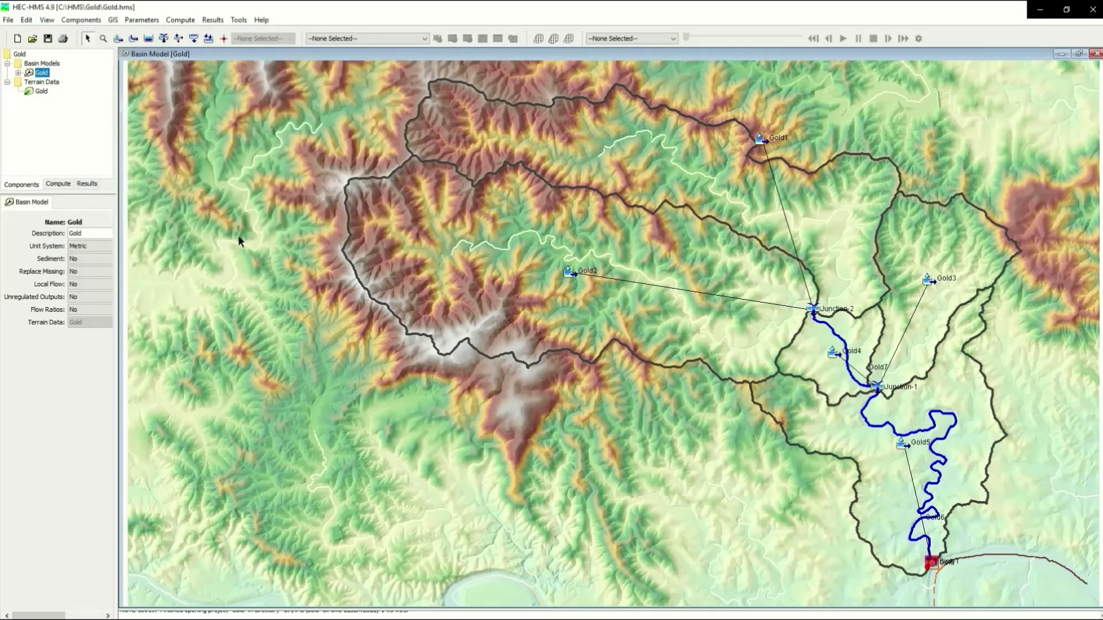
Step: Start another GIS layer export with Reaches as the layer type
{"action": "left_click", "coordinate": [113, 20]}
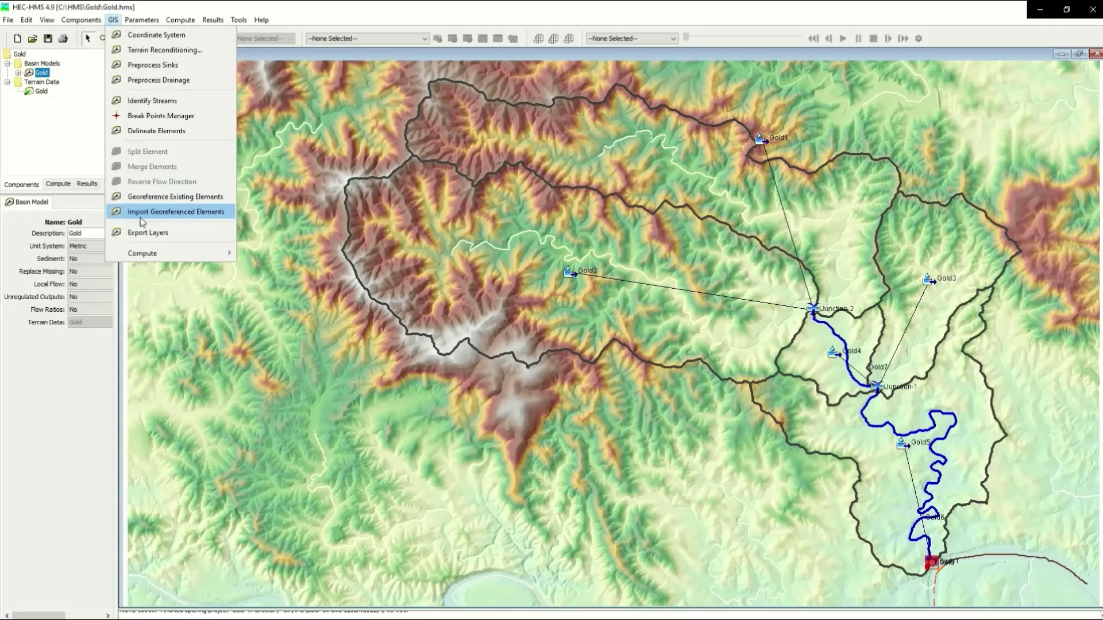
{"action": "left_click", "coordinate": [144, 237]}
{"action": "left_click", "coordinate": [230, 107]}
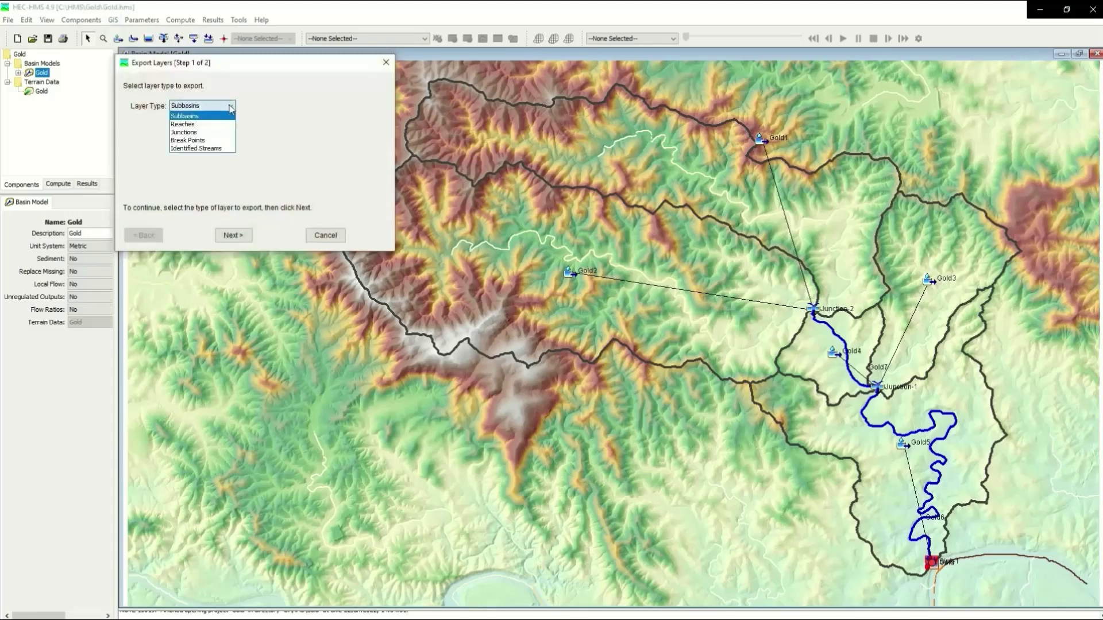
{"action": "left_click", "coordinate": [219, 125]}
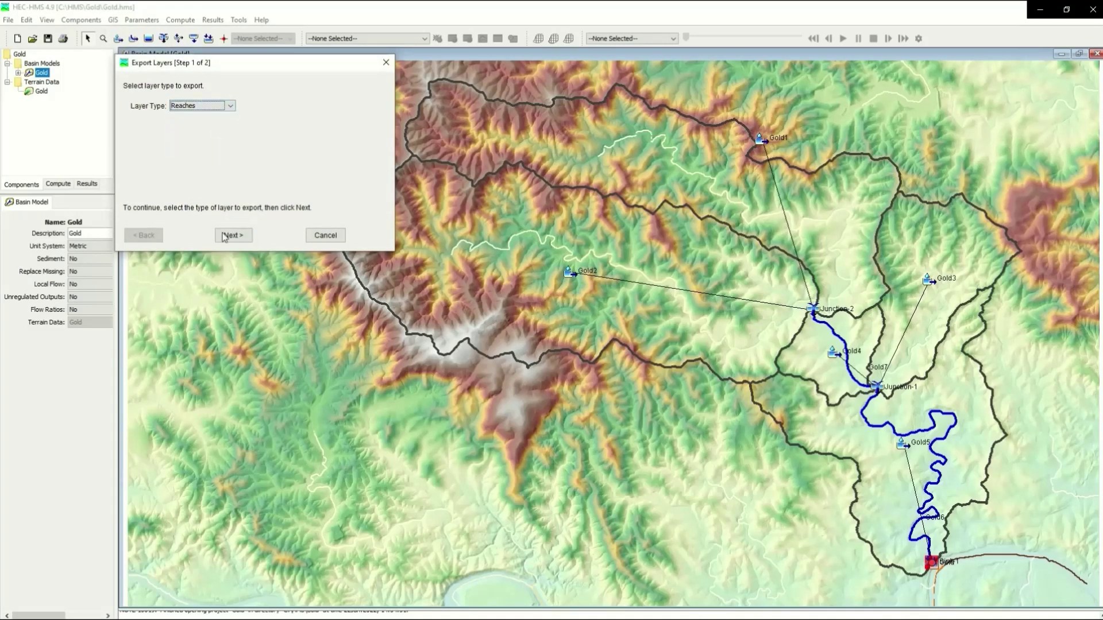
{"action": "left_click", "coordinate": [225, 236]}
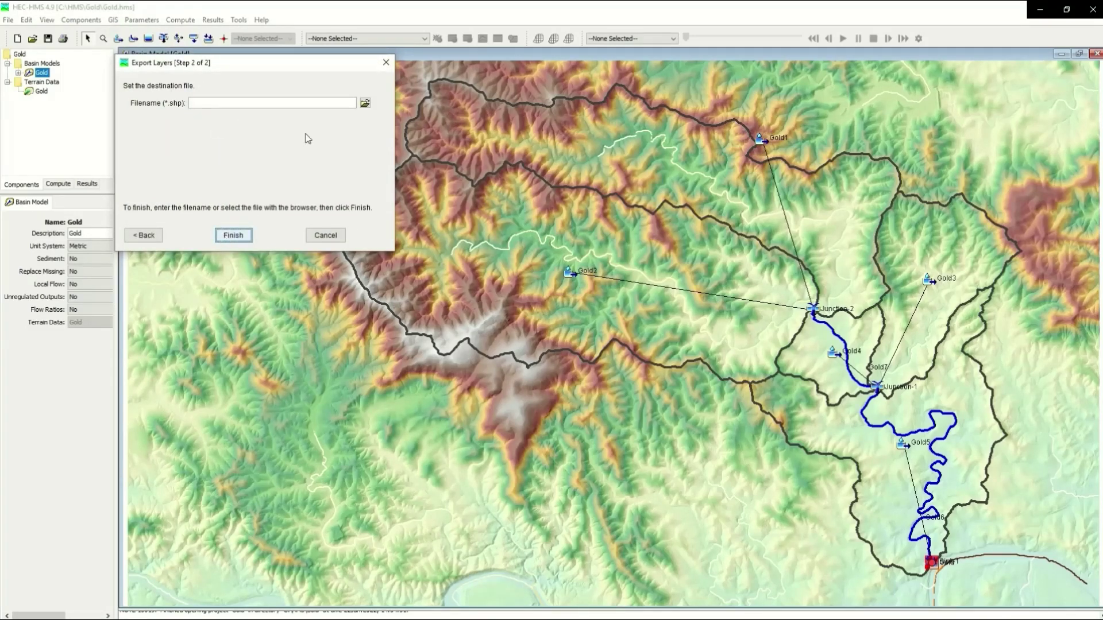
Step: Save the reaches export as Gold Streams HMS in the GIS folder and finish
{"action": "left_click", "coordinate": [365, 103]}
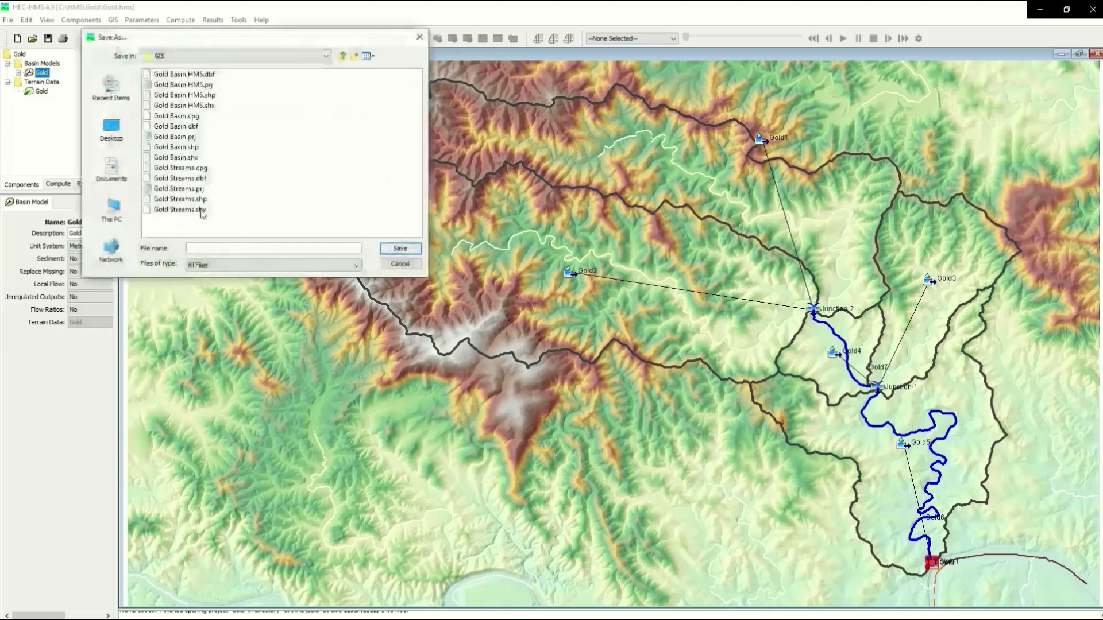
{"action": "left_click", "coordinate": [182, 84]}
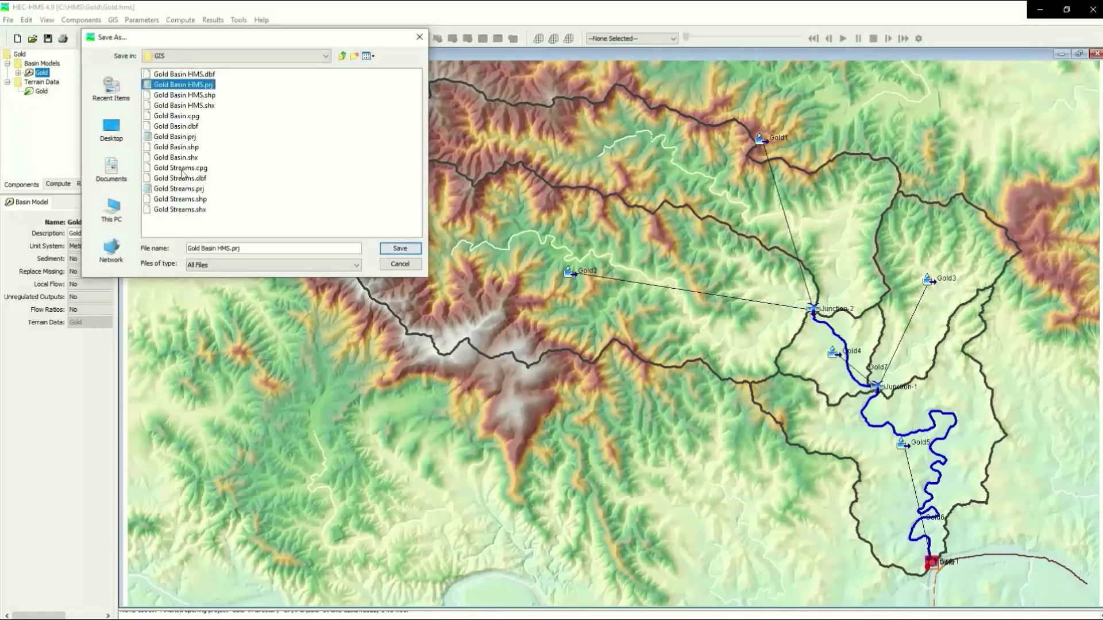
{"action": "left_click", "coordinate": [204, 247]}
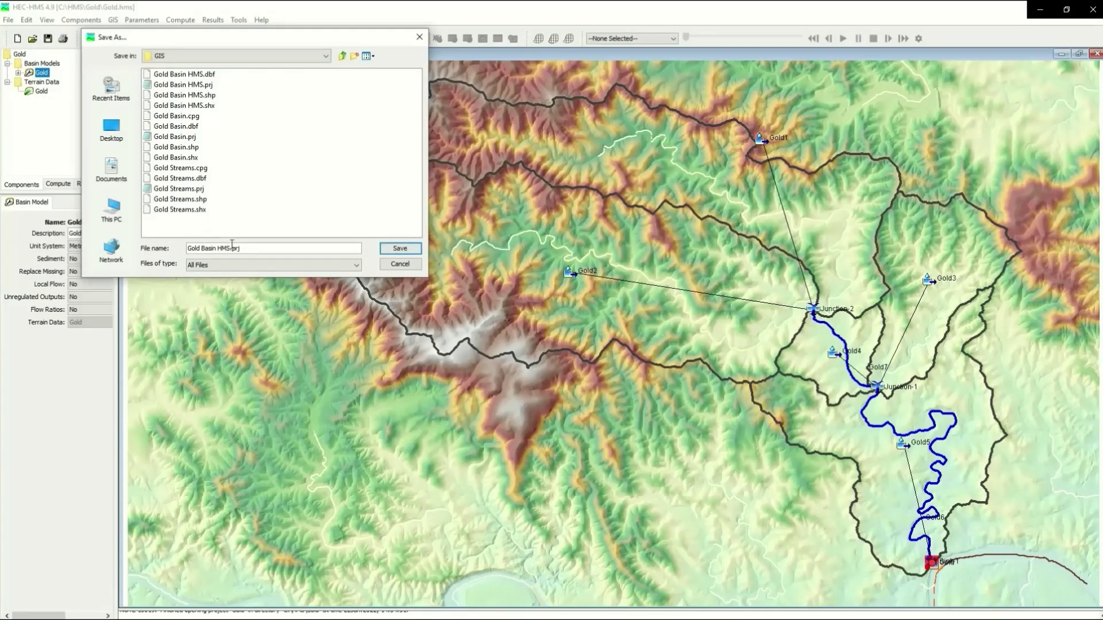
{"action": "key", "text": "ctrl+shift+Right"}
{"action": "type", "text": "Streams"}
{"action": "left_click", "coordinate": [399, 249]}
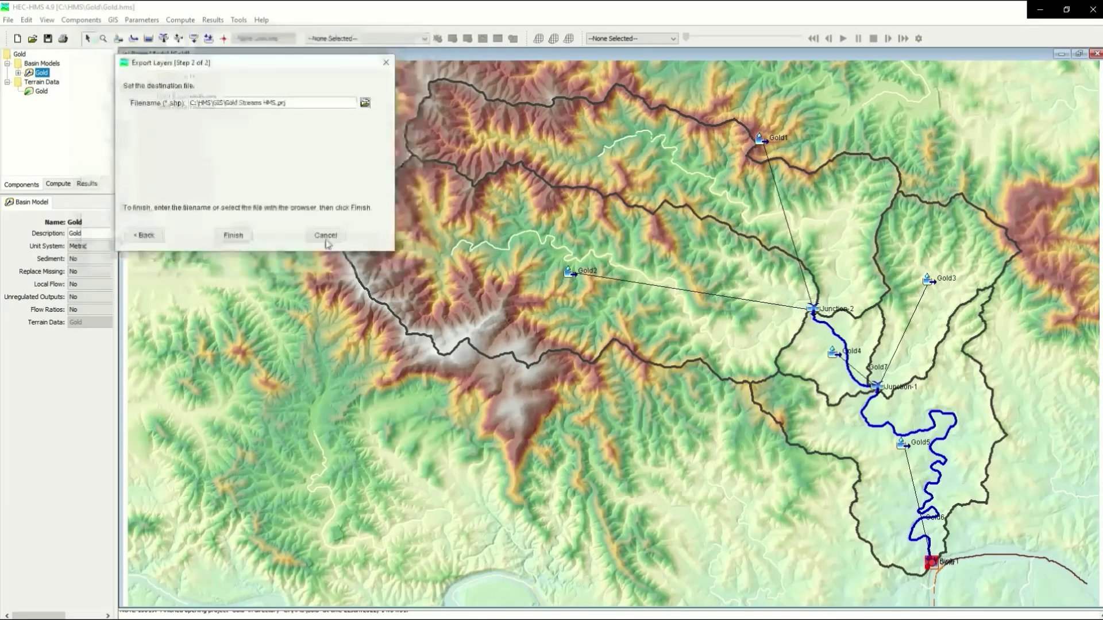
{"action": "left_click", "coordinate": [233, 236]}
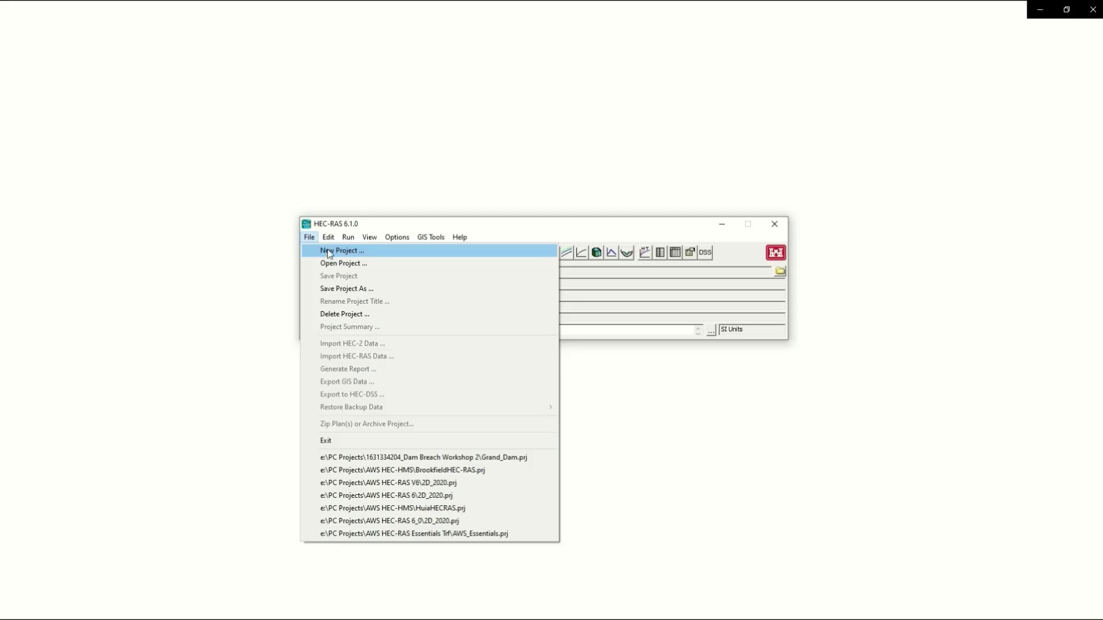
Step: Create a new HEC-RAS project titled Gold in the HEC-RAS folder and launch RAS Mapper
{"action": "left_click", "coordinate": [329, 253]}
{"action": "type", "text": "G"}
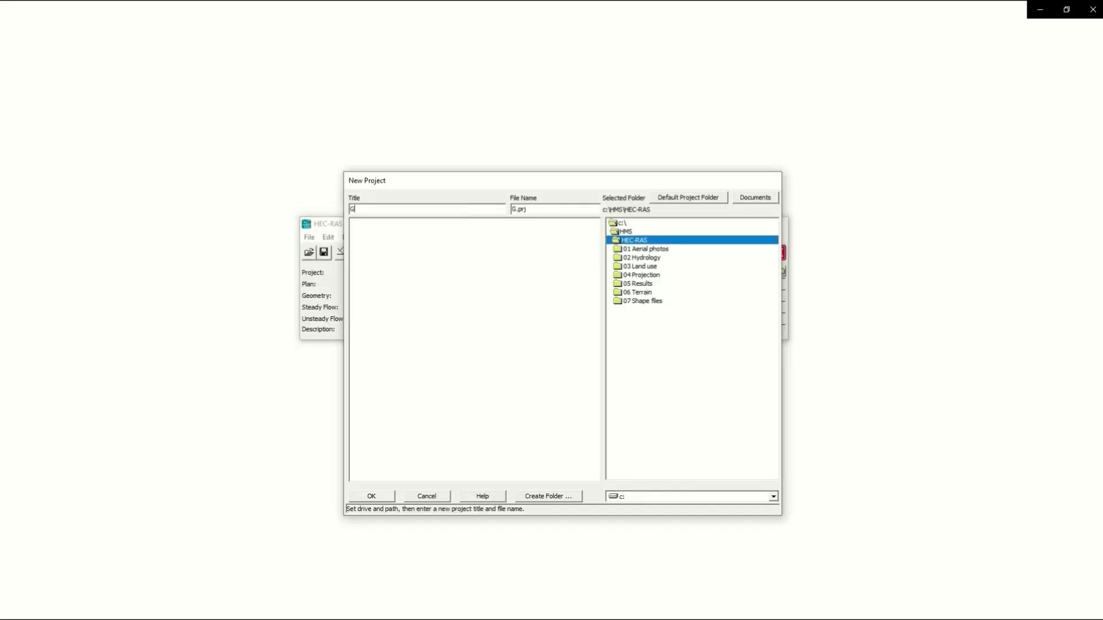
{"action": "type", "text": "old"}
{"action": "left_click", "coordinate": [383, 498]}
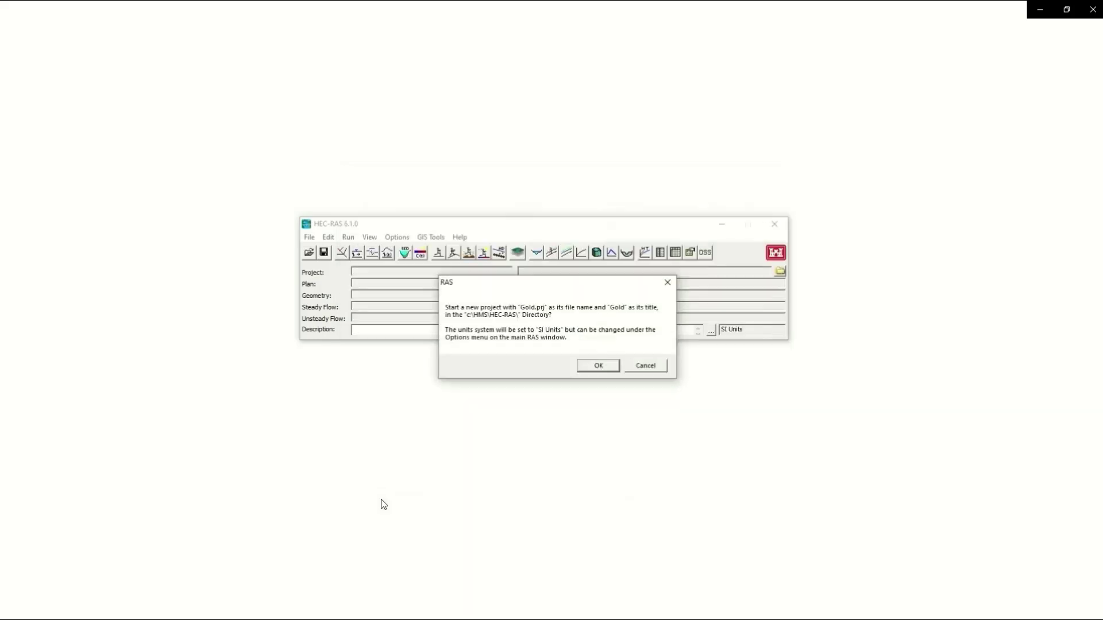
{"action": "left_click", "coordinate": [598, 366]}
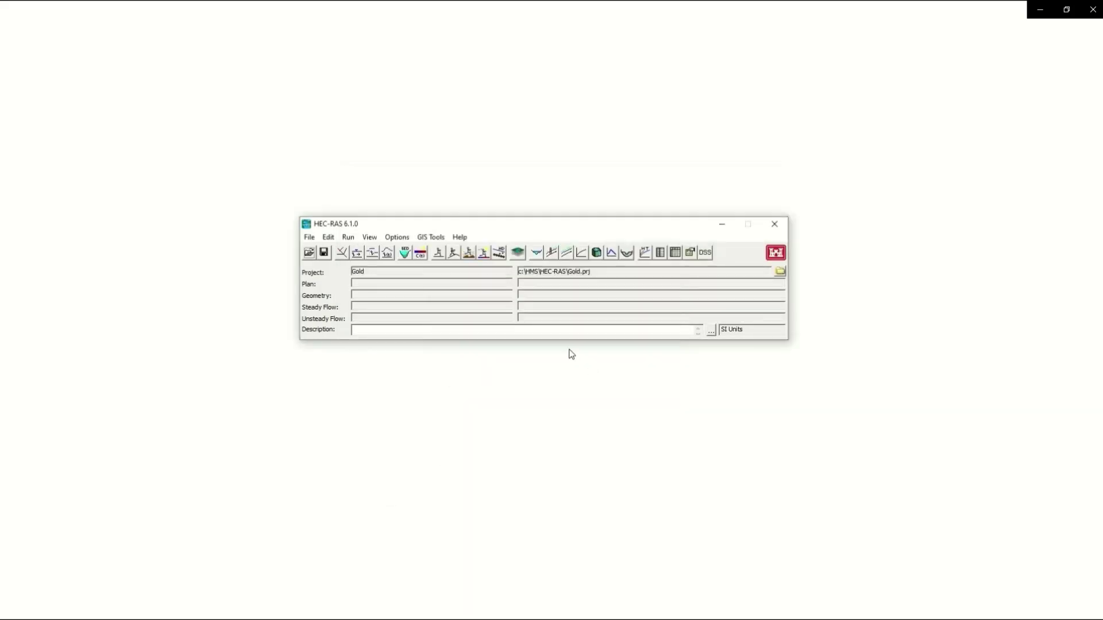
{"action": "left_click", "coordinate": [518, 257]}
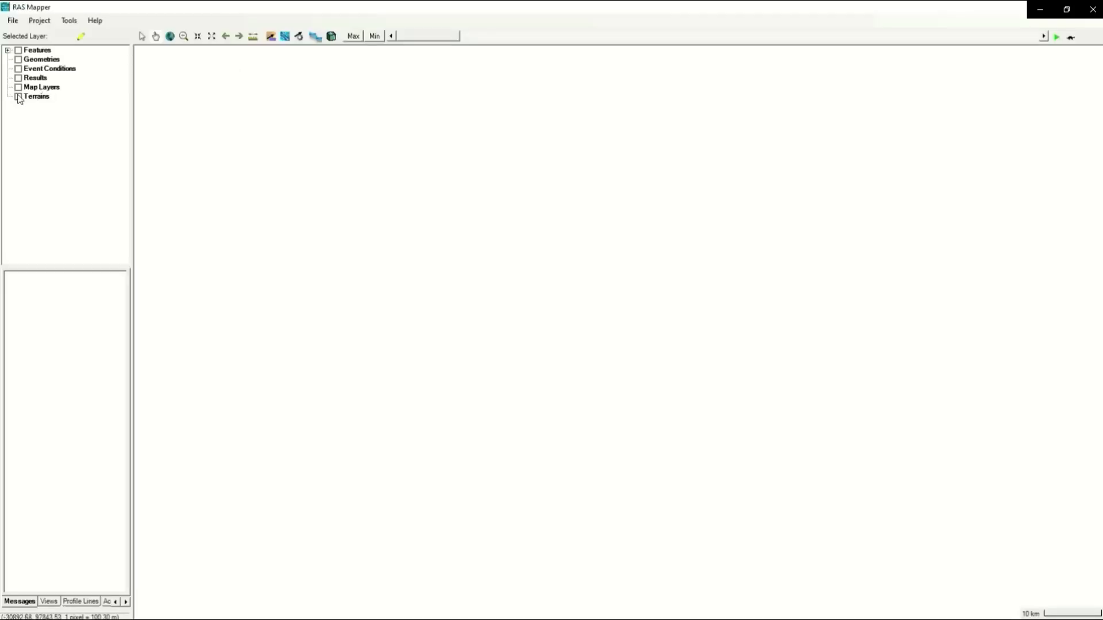
Step: Start a new terrain from Gold Creek Terrain.tif and adopt its spatial reference for the project
{"action": "right_click", "coordinate": [35, 99]}
{"action": "left_click", "coordinate": [50, 102]}
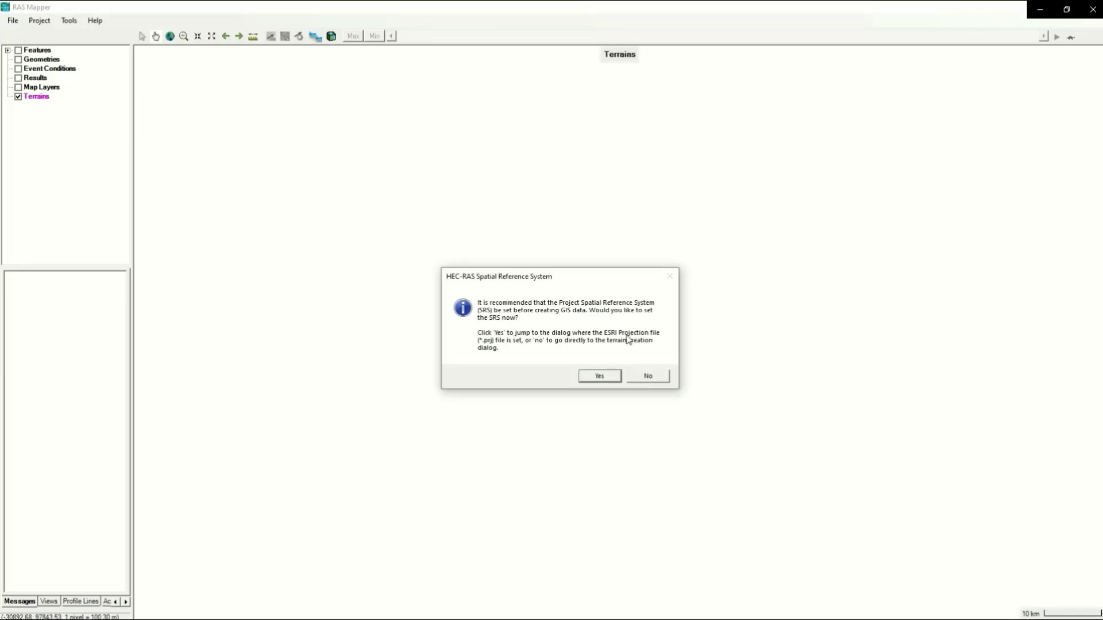
{"action": "left_click", "coordinate": [643, 378]}
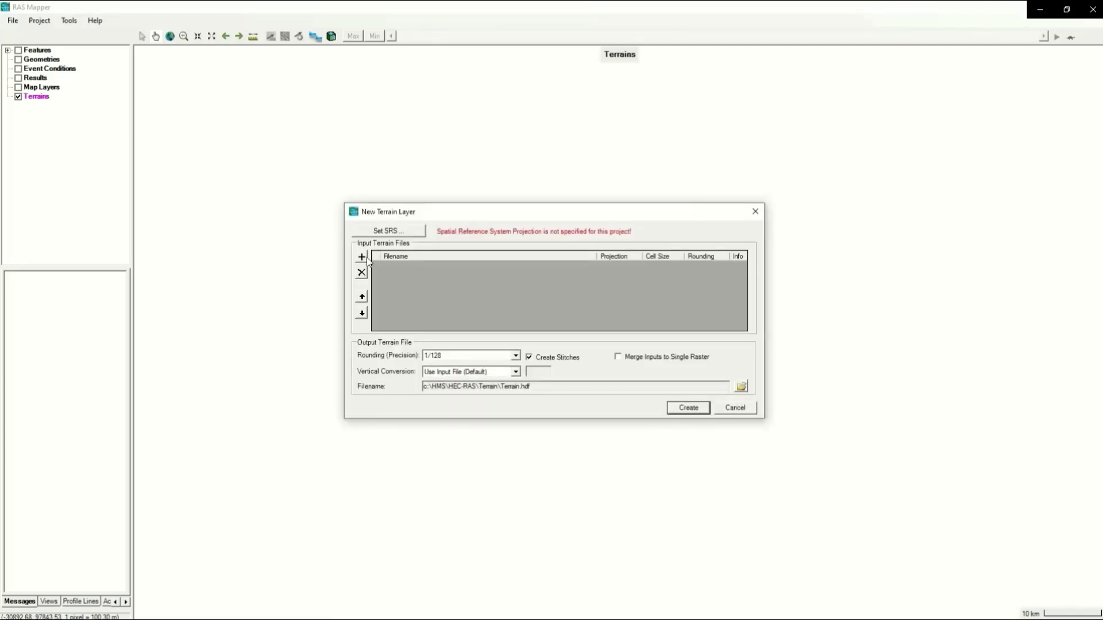
{"action": "left_click", "coordinate": [362, 258]}
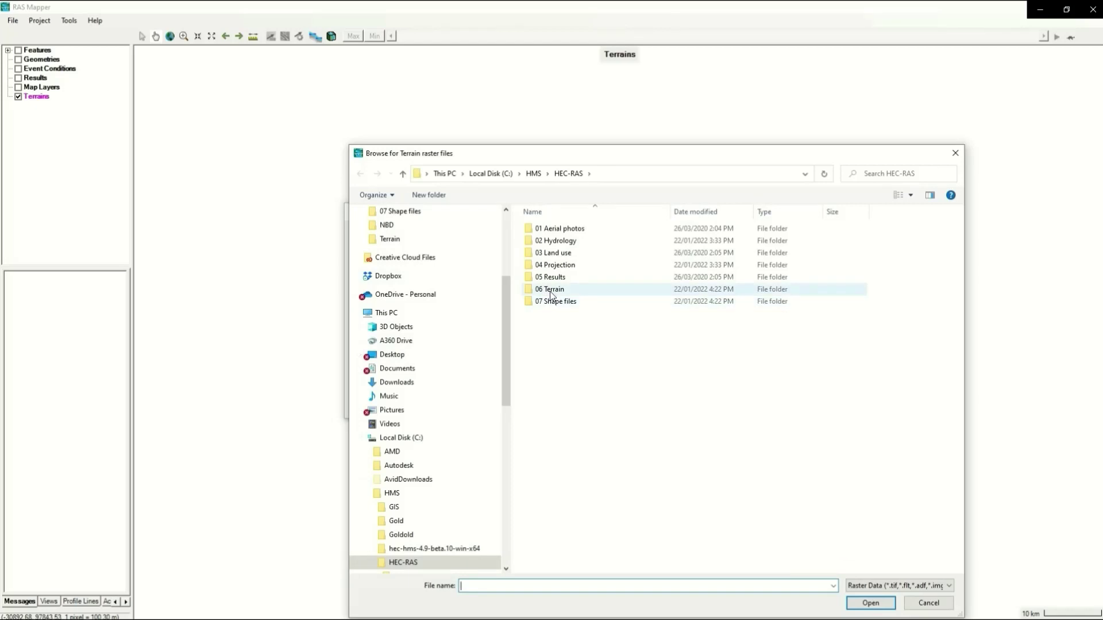
{"action": "left_click", "coordinate": [533, 174]}
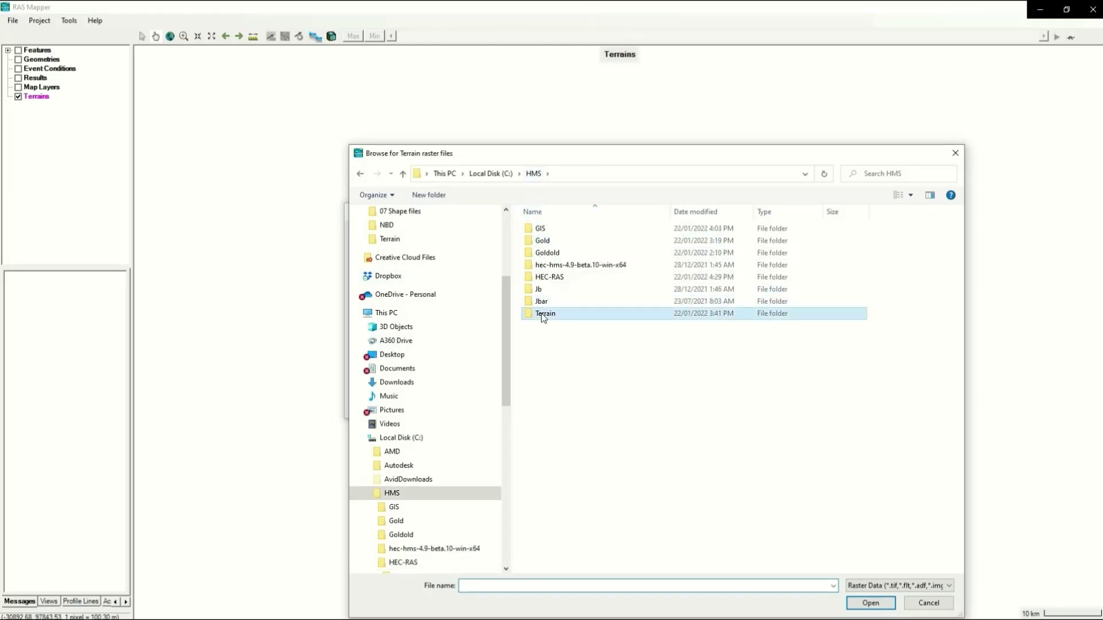
{"action": "double_click", "coordinate": [543, 313]}
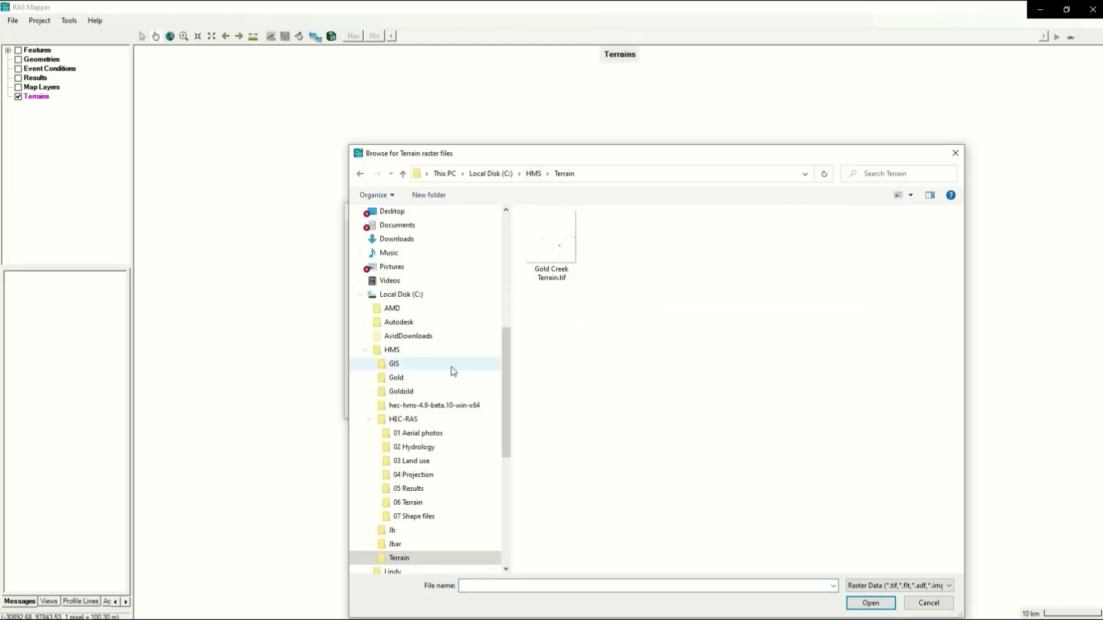
{"action": "left_click", "coordinate": [360, 294]}
{"action": "left_click", "coordinate": [557, 254]}
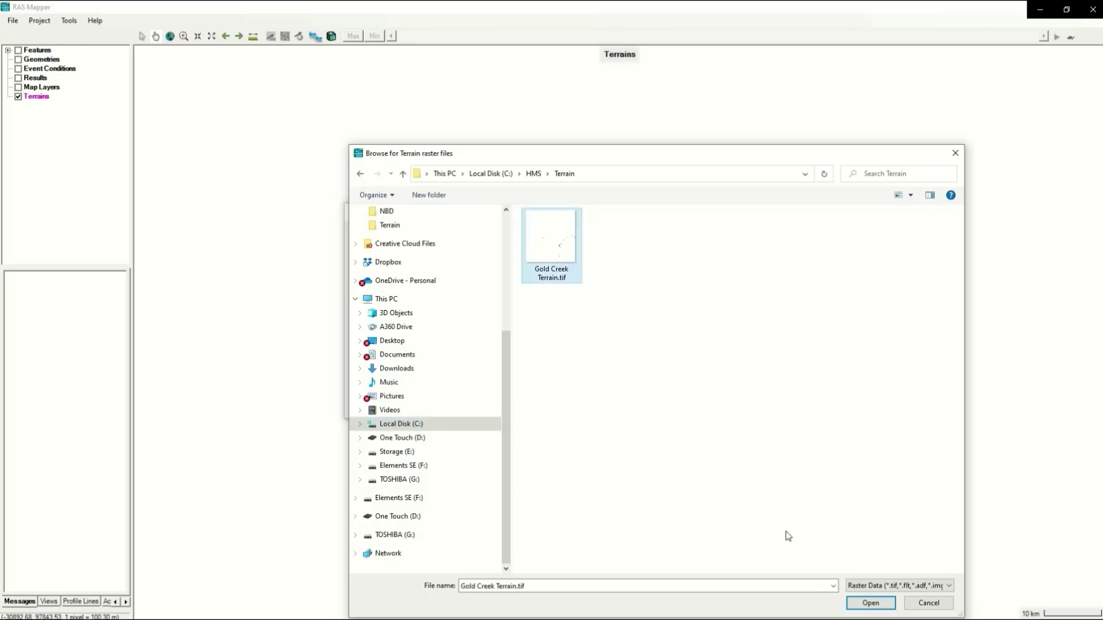
{"action": "left_click", "coordinate": [857, 605]}
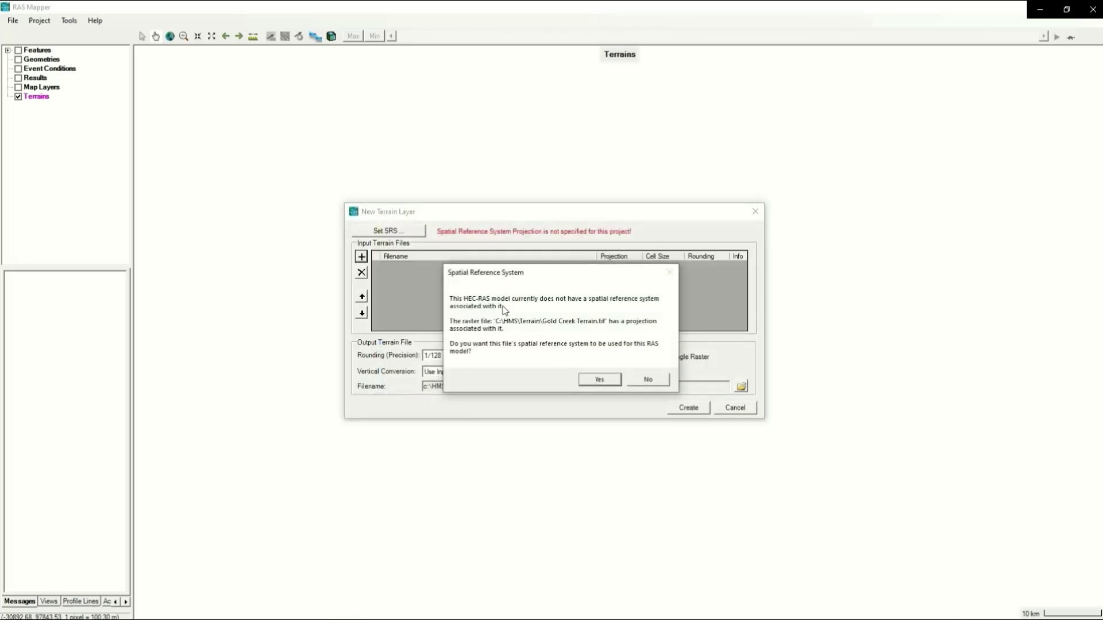
{"action": "left_click", "coordinate": [599, 380]}
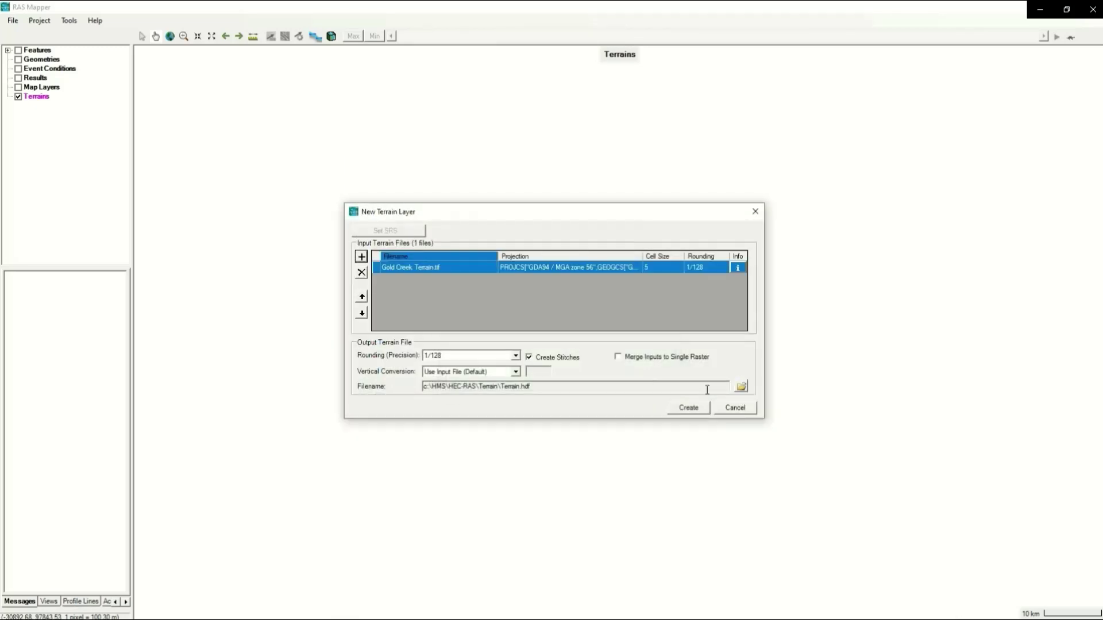
Step: Save the terrain as Gold.hdf in the 06 Terrain folder and create it
{"action": "left_click", "coordinate": [741, 386]}
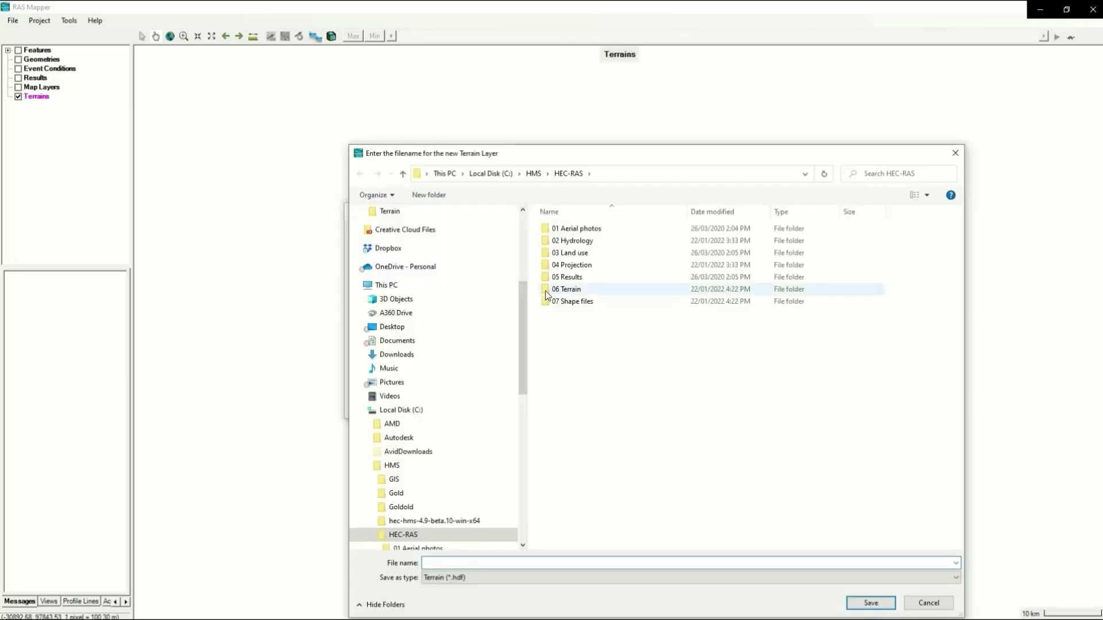
{"action": "double_click", "coordinate": [572, 294]}
{"action": "left_click", "coordinate": [503, 564]}
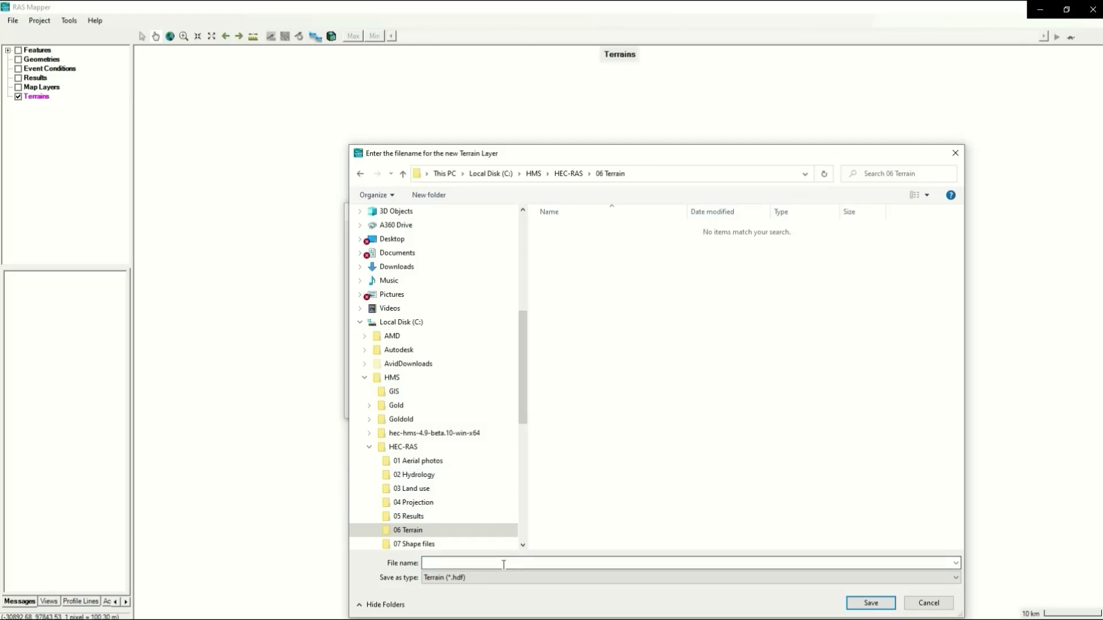
{"action": "type", "text": "Gold"}
{"action": "key", "text": "Return"}
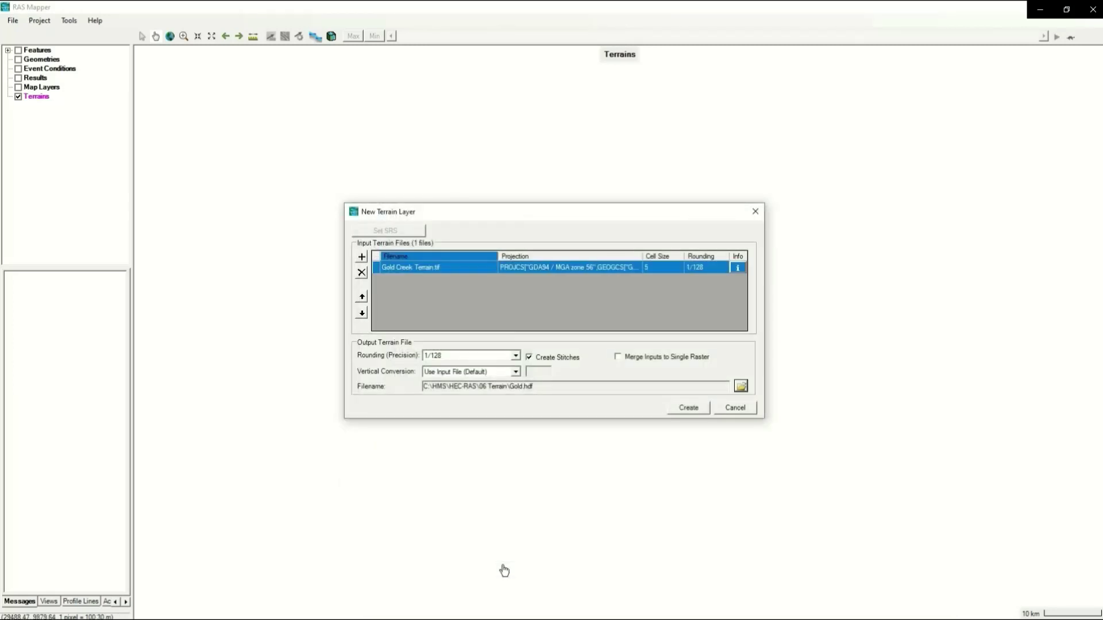
{"action": "left_click", "coordinate": [696, 408]}
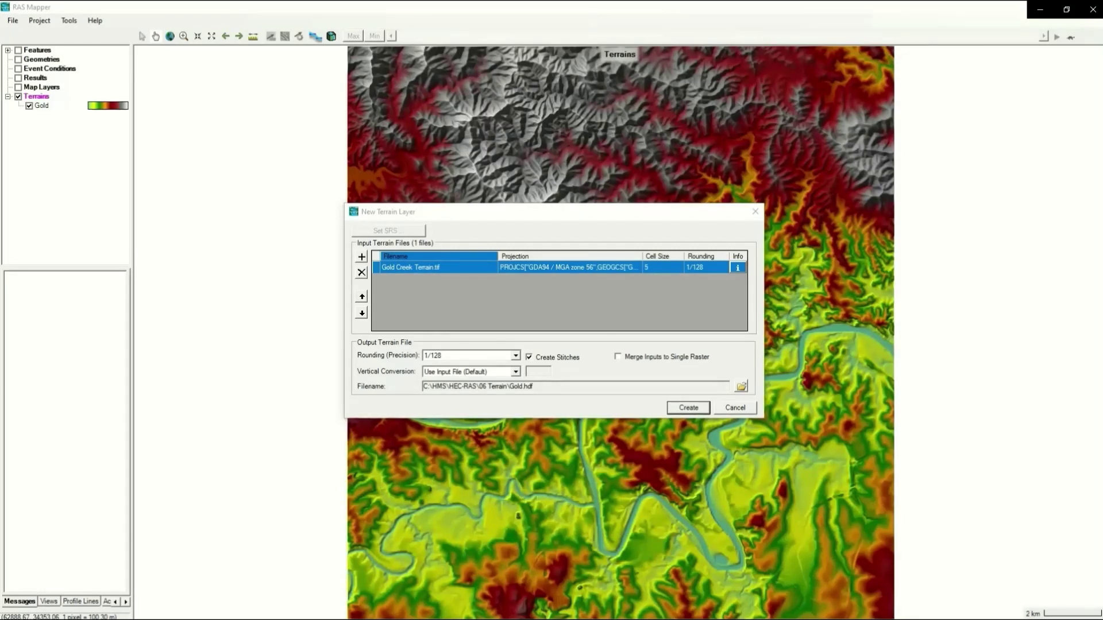
Step: Add a Google Hybrid web imagery layer under Map Layers
{"action": "left_click", "coordinate": [18, 87]}
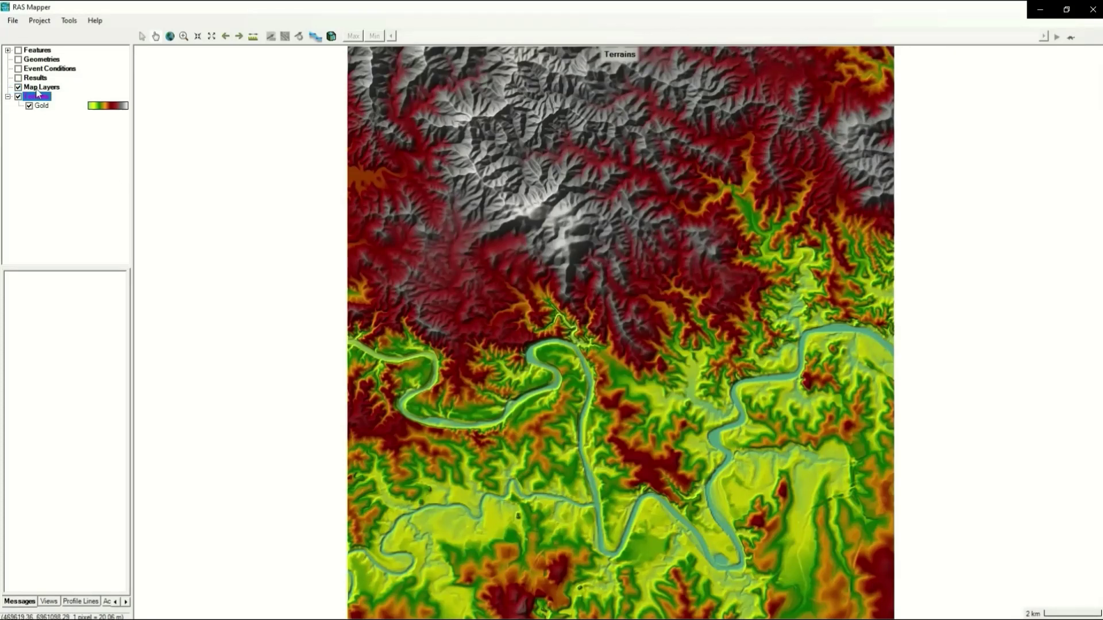
{"action": "right_click", "coordinate": [37, 89]}
{"action": "left_click", "coordinate": [61, 101]}
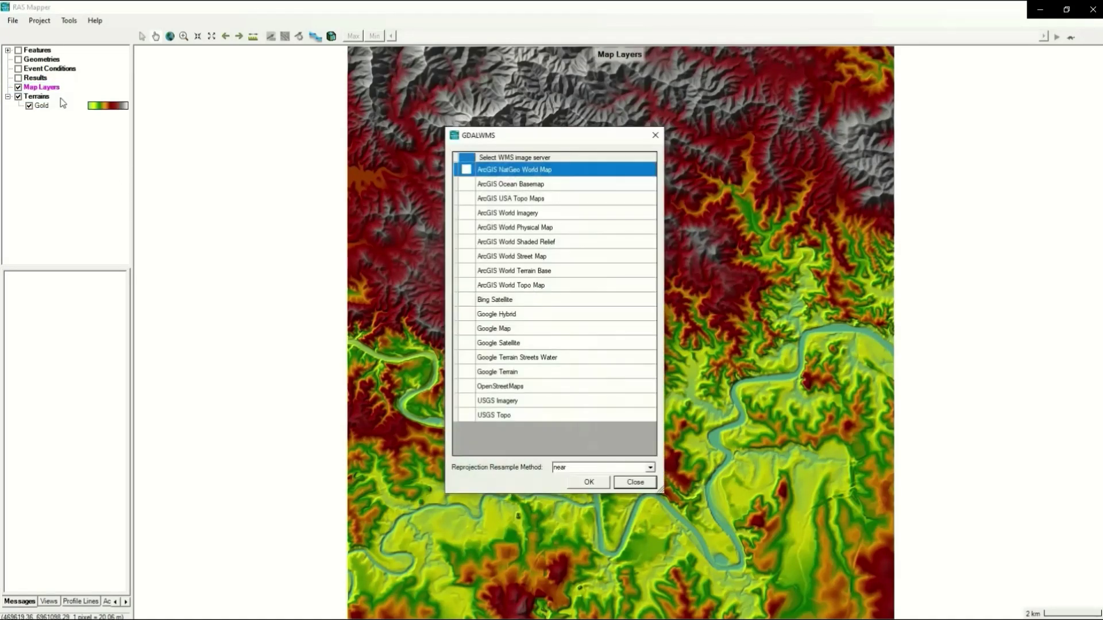
{"action": "left_click", "coordinate": [504, 314]}
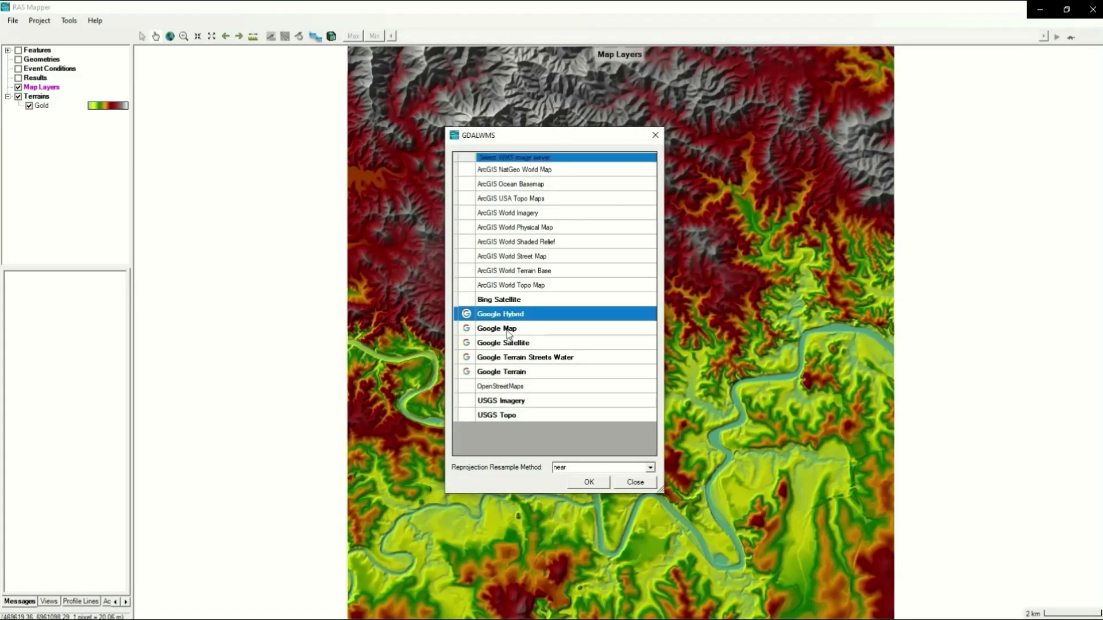
{"action": "left_click", "coordinate": [589, 484]}
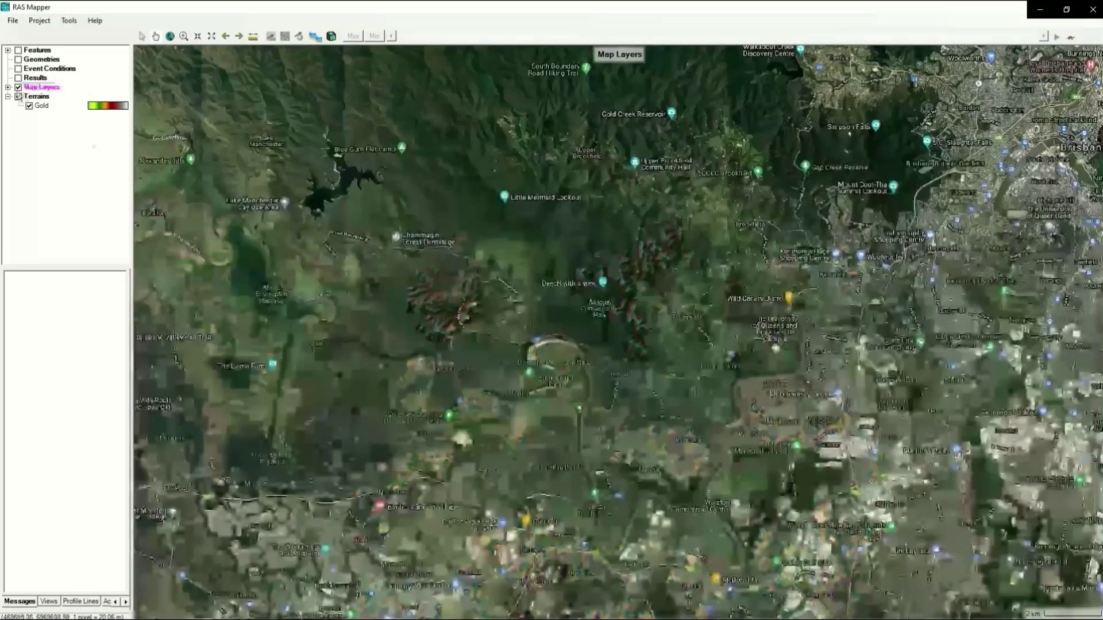
Step: Lower the Google Hybrid layer's opacity to about 38%
{"action": "left_click", "coordinate": [8, 88]}
{"action": "double_click", "coordinate": [56, 96]}
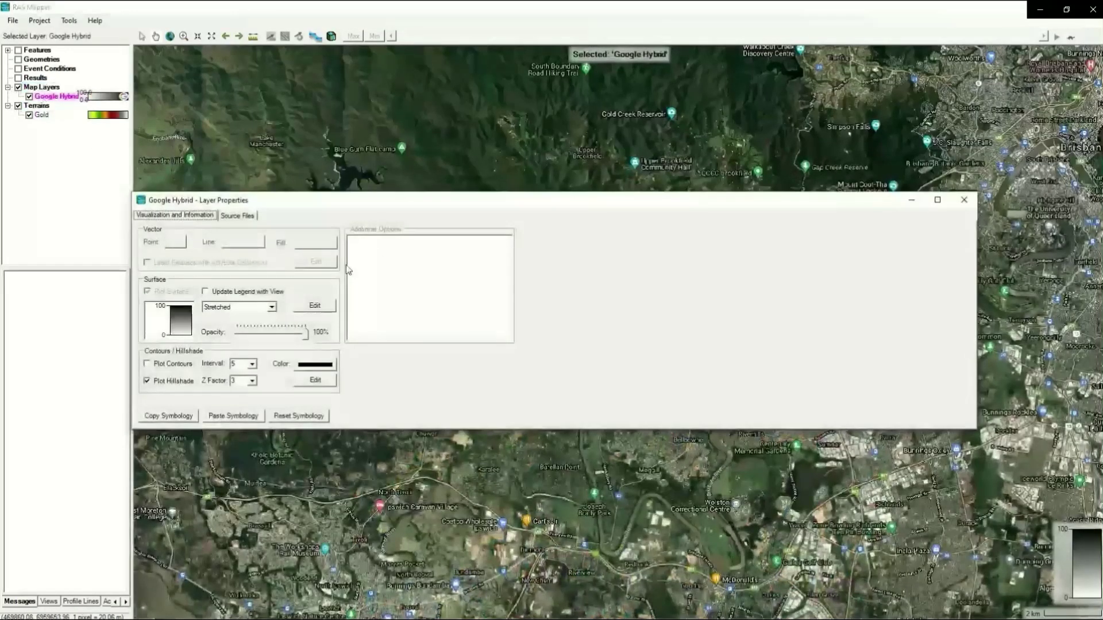
{"action": "left_click_drag", "start_coordinate": [306, 335], "coordinate": [239, 329]}
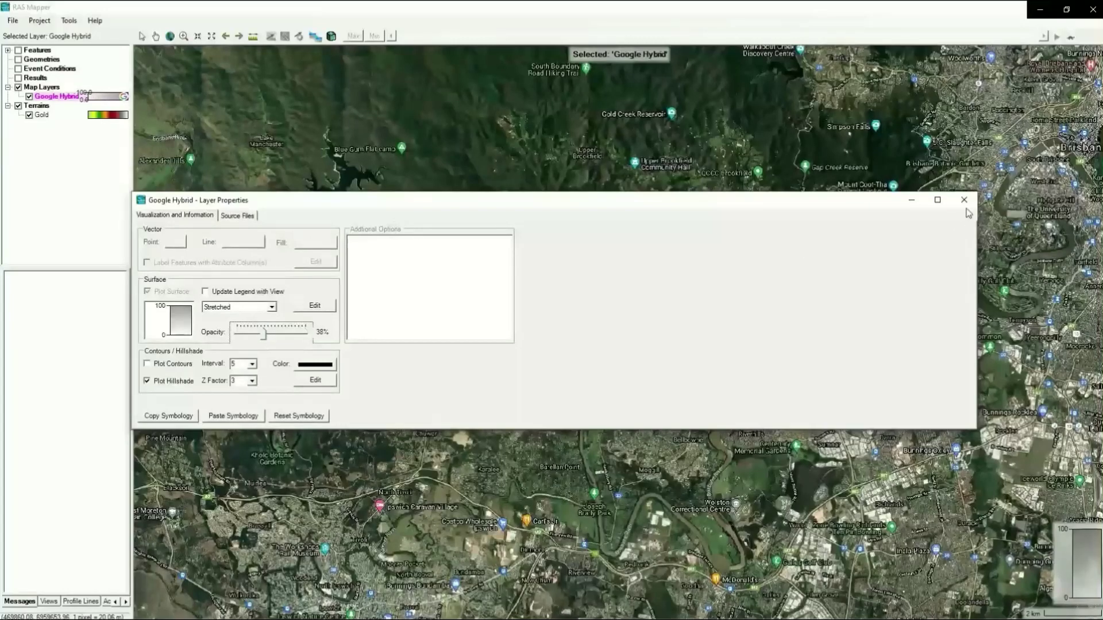
{"action": "left_click", "coordinate": [963, 199]}
Step: Add the four Gold Basin and Gold Streams shapefiles from HMS\GIS as feature layers
{"action": "left_click", "coordinate": [17, 50]}
{"action": "right_click", "coordinate": [37, 51]}
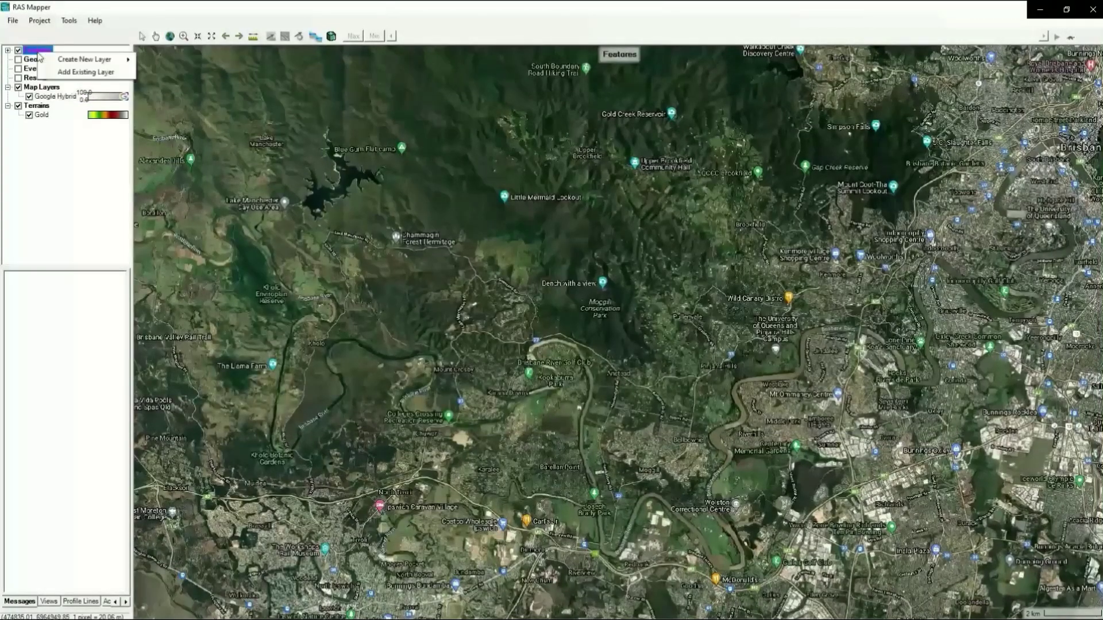
{"action": "left_click", "coordinate": [55, 73]}
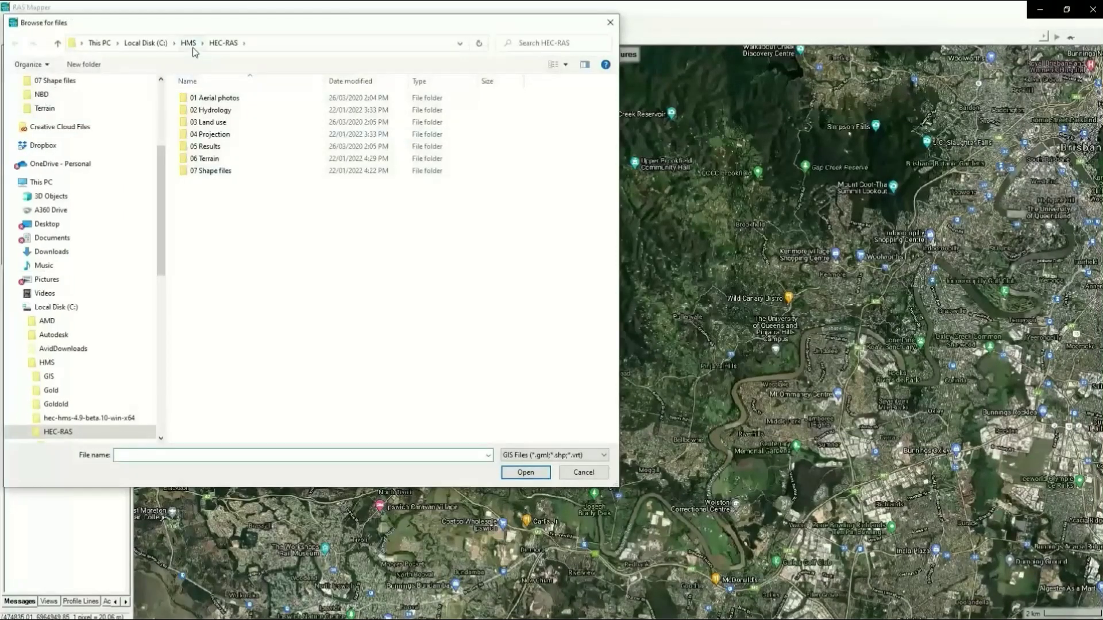
{"action": "left_click", "coordinate": [192, 47]}
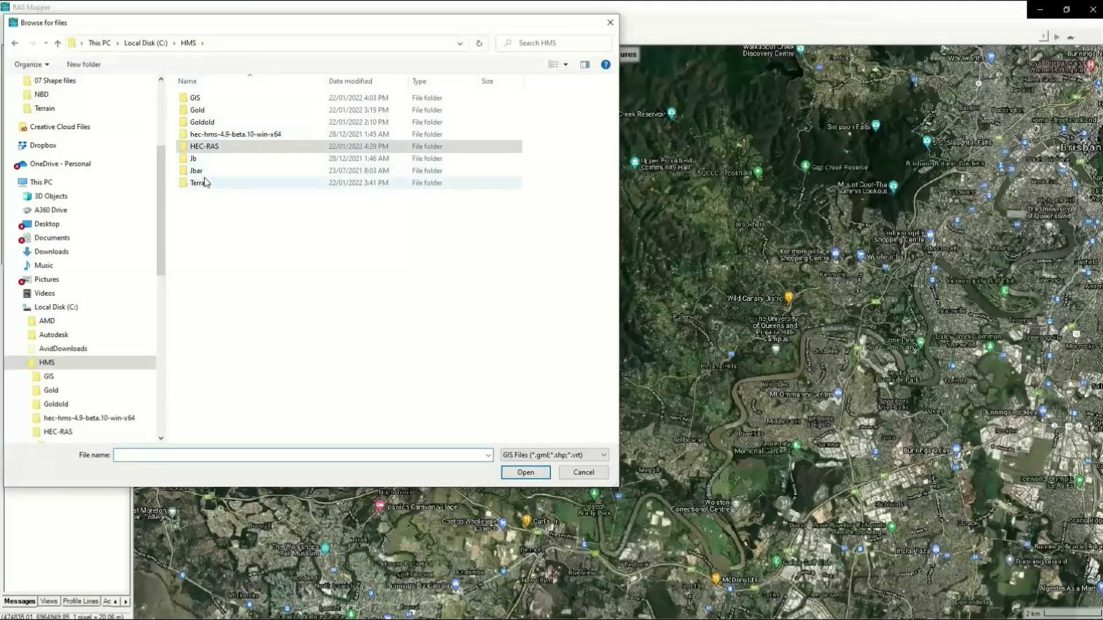
{"action": "double_click", "coordinate": [211, 99]}
{"action": "left_click", "coordinate": [215, 99]}
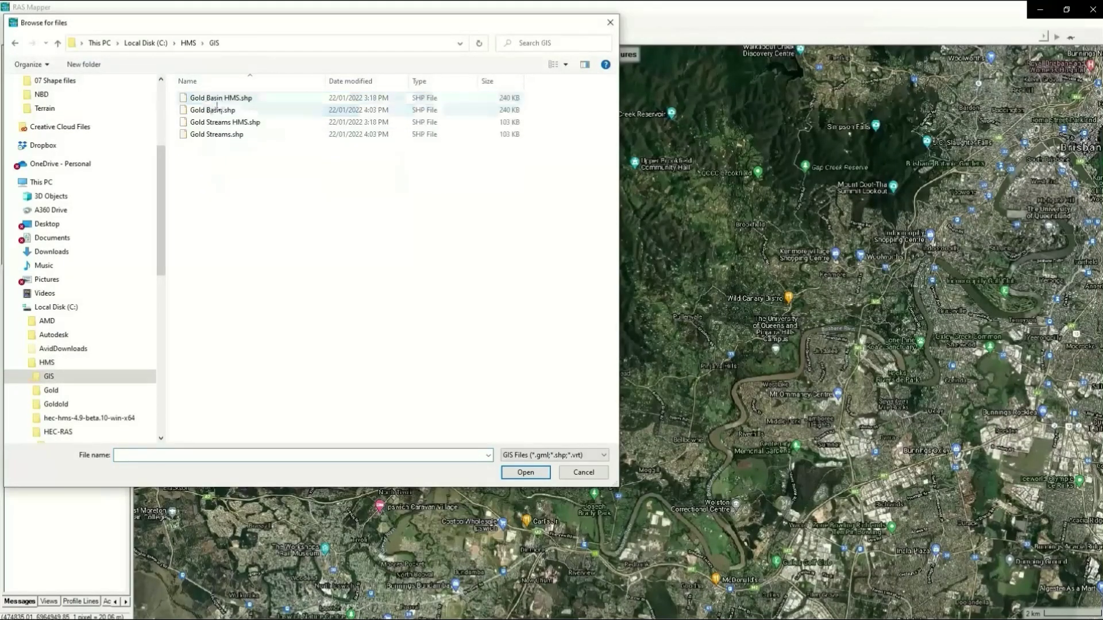
{"action": "left_click", "coordinate": [220, 135], "text": "shift"}
{"action": "left_click", "coordinate": [525, 472]}
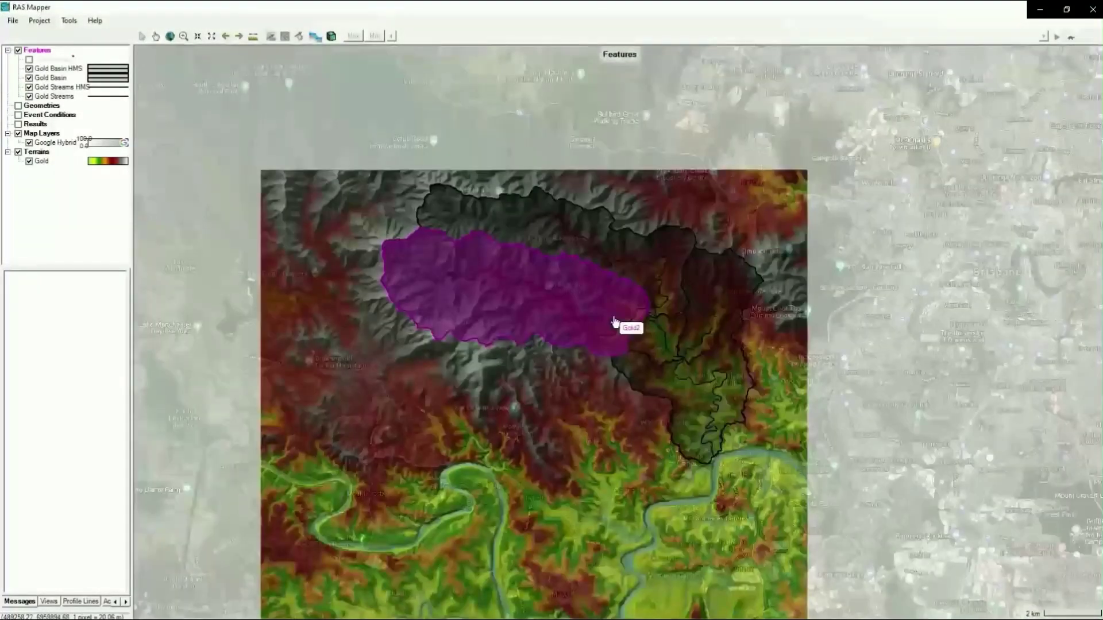
Step: Hide the terrain, basemap and basin layers, leaving Gold Streams HMS visible alone
{"action": "scroll", "coordinate": [618, 326], "scroll_direction": "up", "scroll_amount": 2}
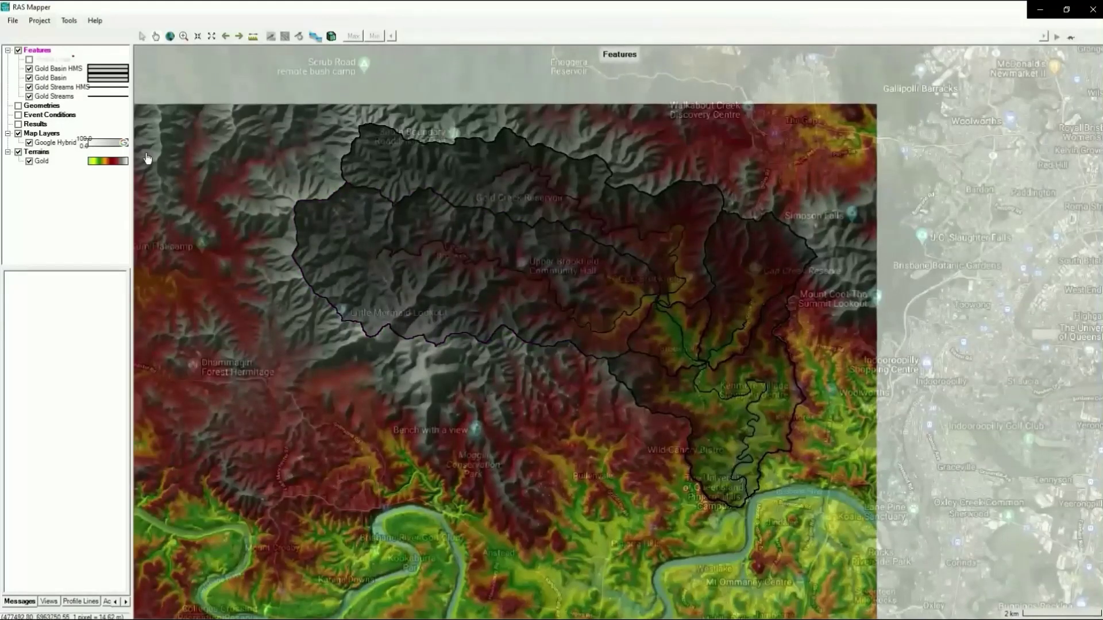
{"action": "left_click", "coordinate": [18, 152]}
{"action": "left_click", "coordinate": [18, 133]}
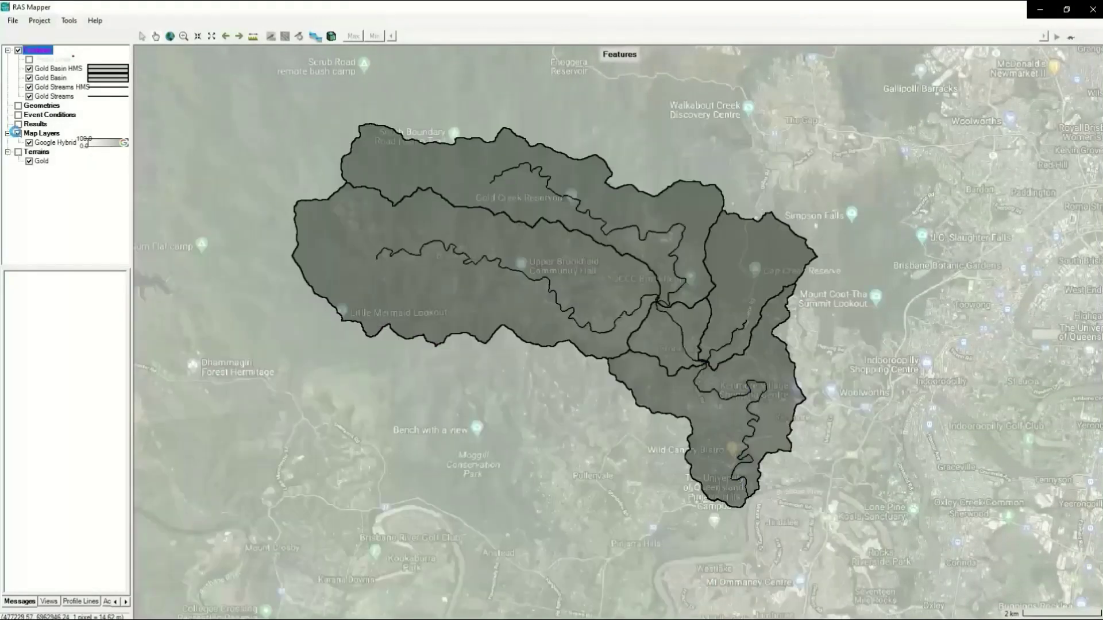
{"action": "left_click", "coordinate": [29, 77]}
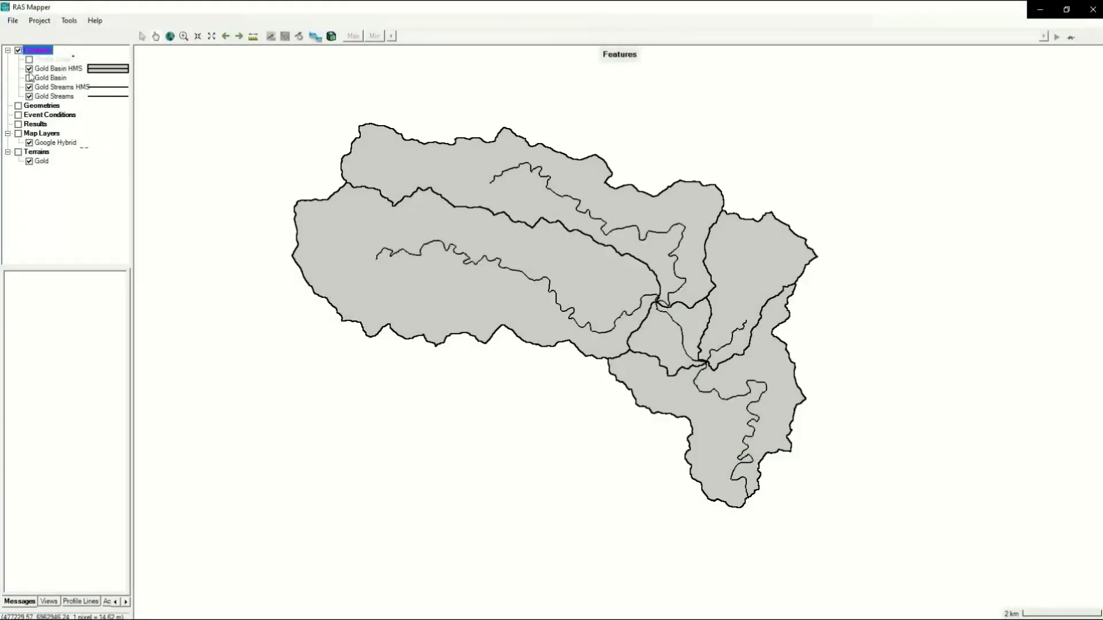
{"action": "left_click", "coordinate": [30, 68]}
{"action": "left_click", "coordinate": [29, 88]}
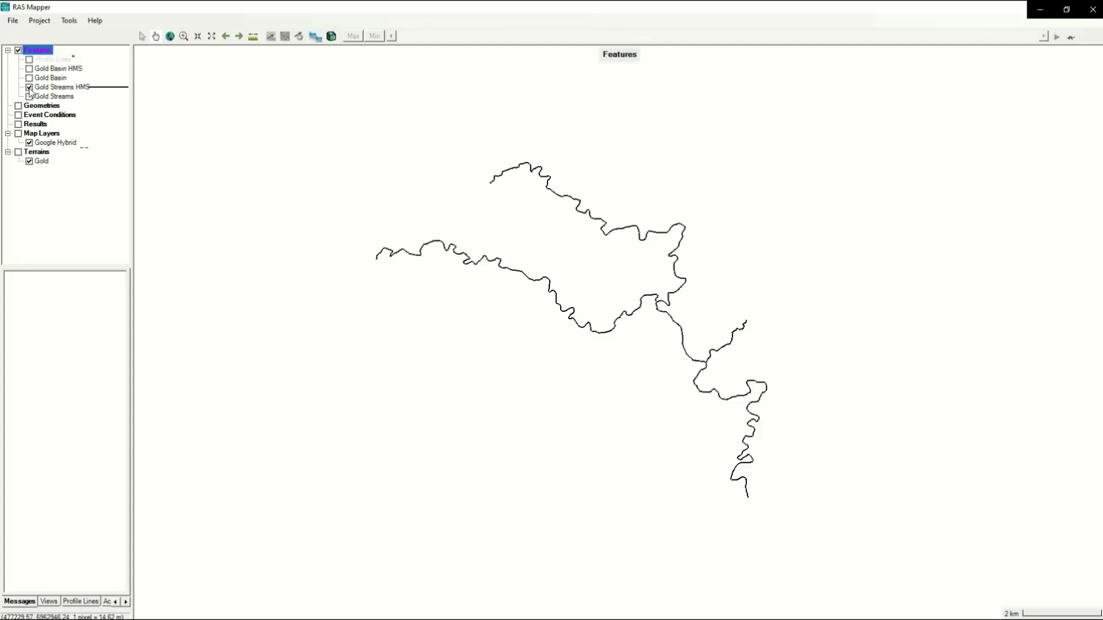
Step: Toggle Gold Basin and Gold Basin HMS to compare them, then overlay Gold Streams
{"action": "left_click", "coordinate": [29, 87]}
{"action": "left_click", "coordinate": [30, 96]}
{"action": "left_click", "coordinate": [30, 77]}
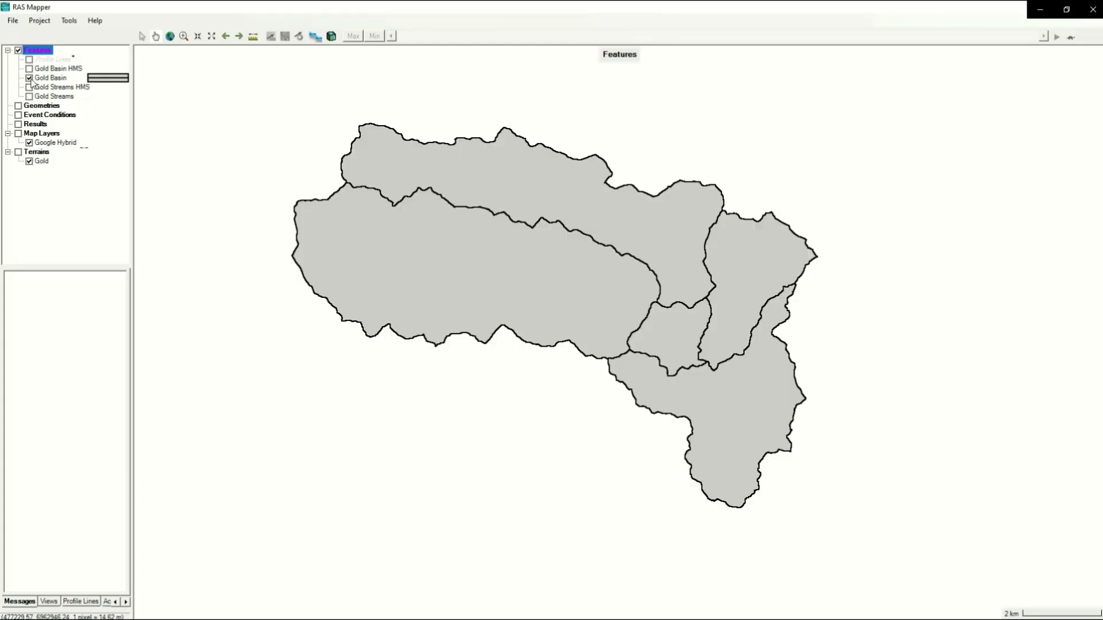
{"action": "left_click", "coordinate": [29, 69]}
{"action": "left_click", "coordinate": [29, 78]}
{"action": "left_click", "coordinate": [30, 68]}
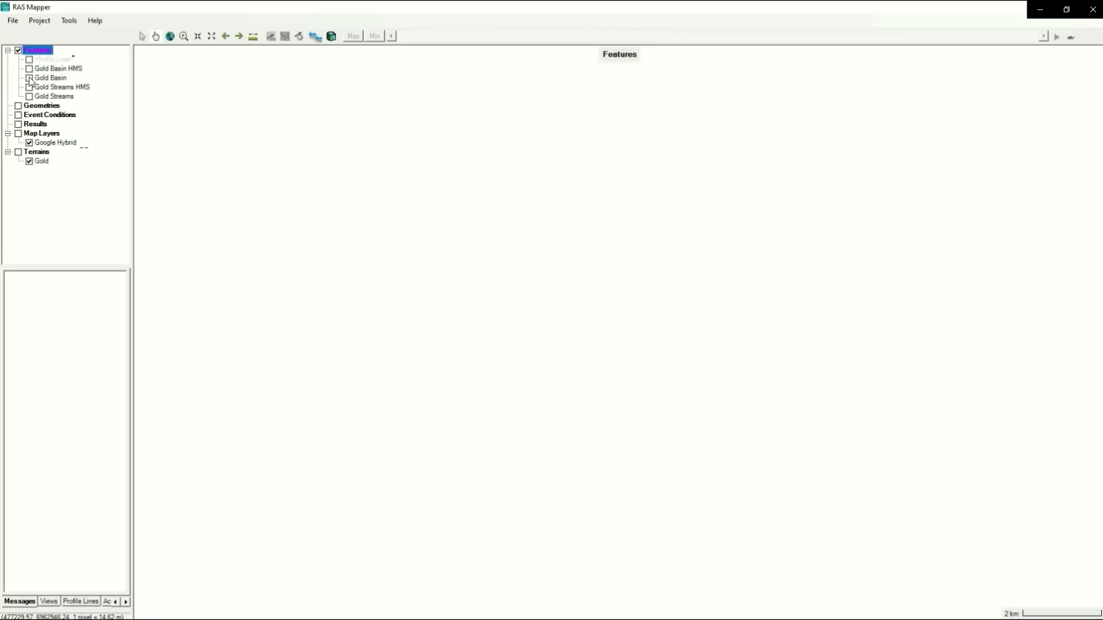
{"action": "left_click", "coordinate": [29, 69]}
{"action": "left_click", "coordinate": [29, 69]}
{"action": "left_click", "coordinate": [29, 78]}
{"action": "left_click", "coordinate": [30, 96]}
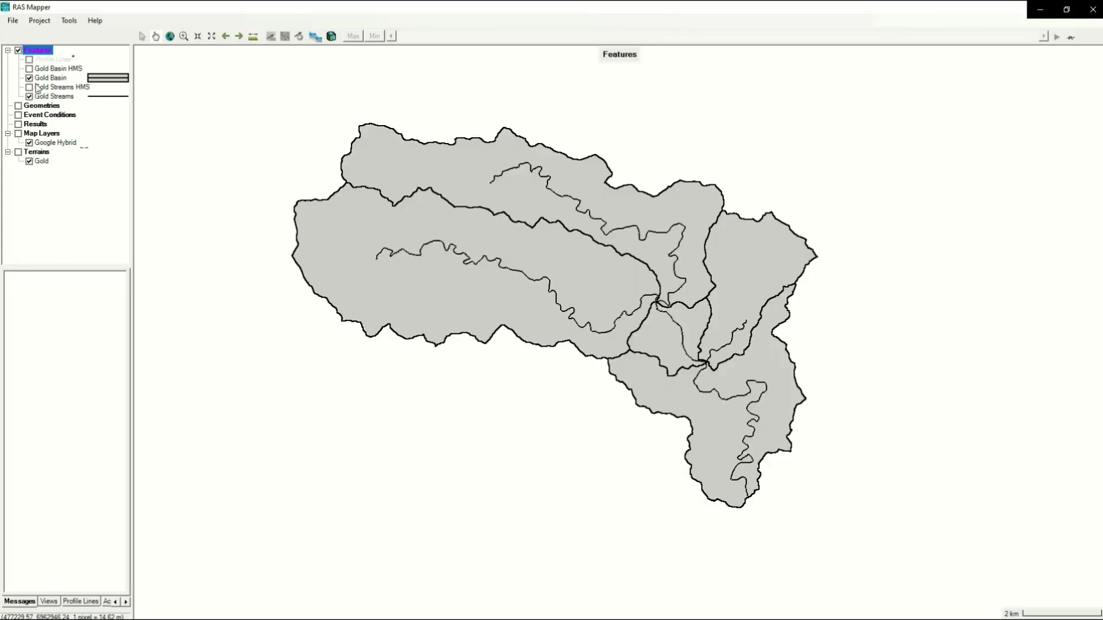